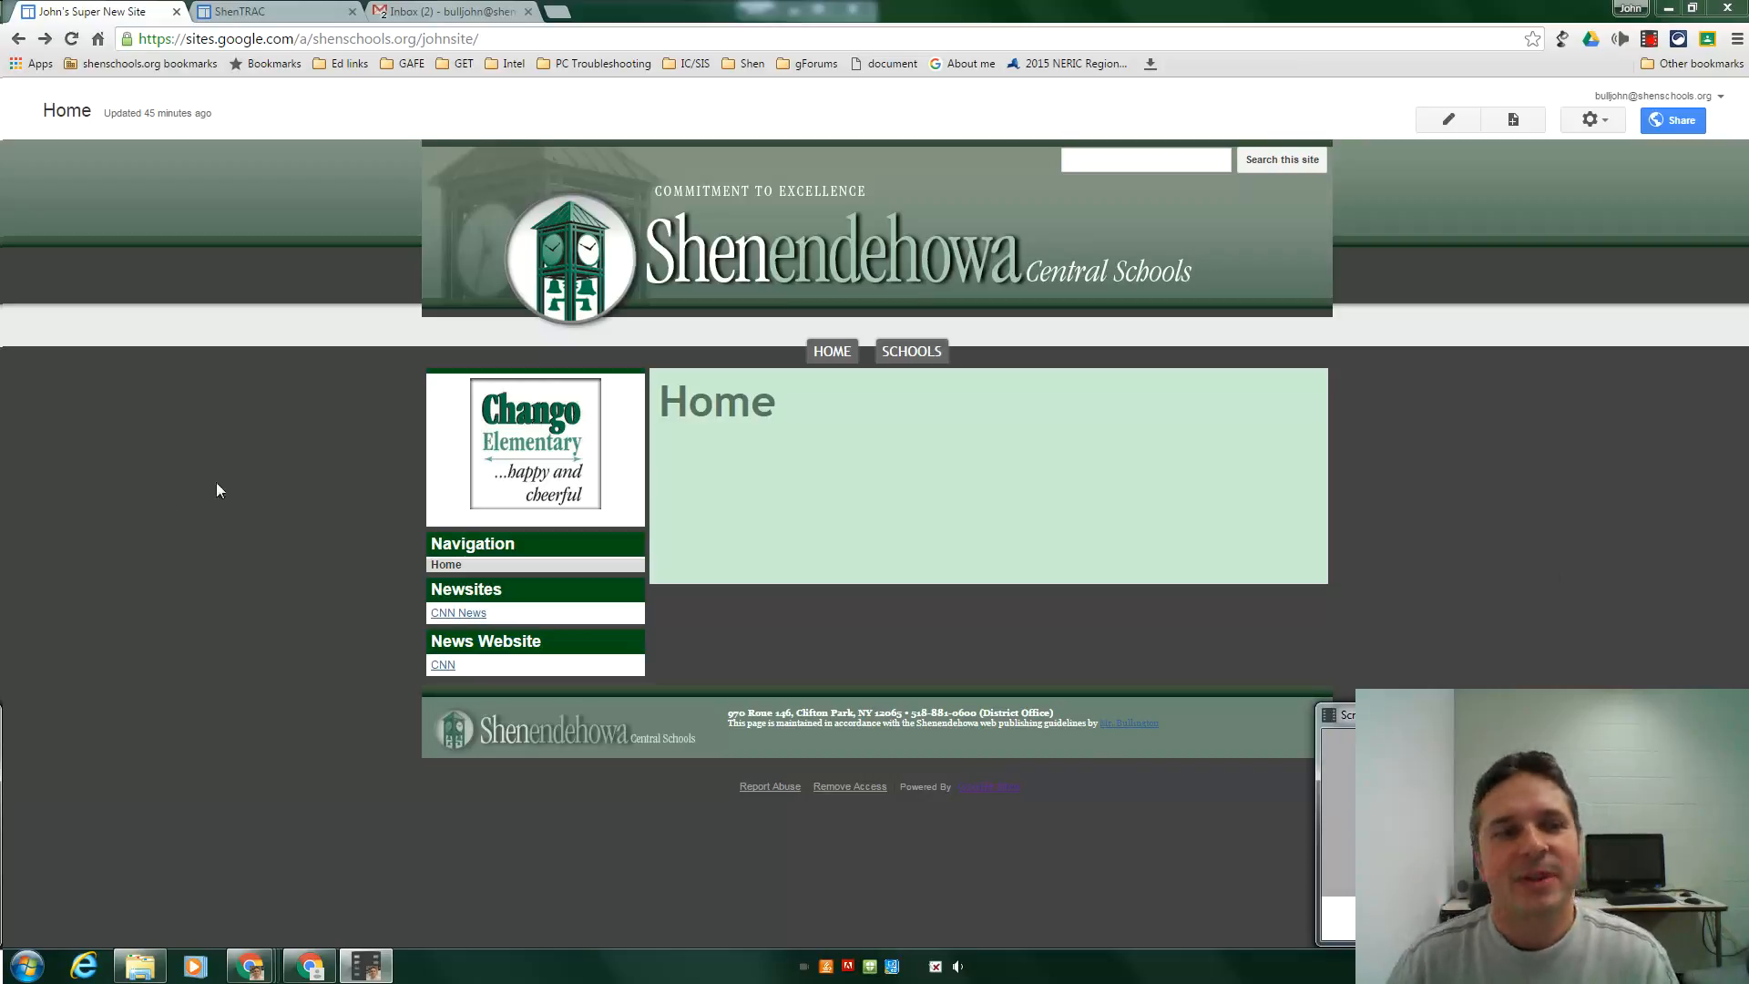
# Step: Create a top-level page named Subjects with the Web Page template and save it without adding content
pyautogui.click(1503, 124)
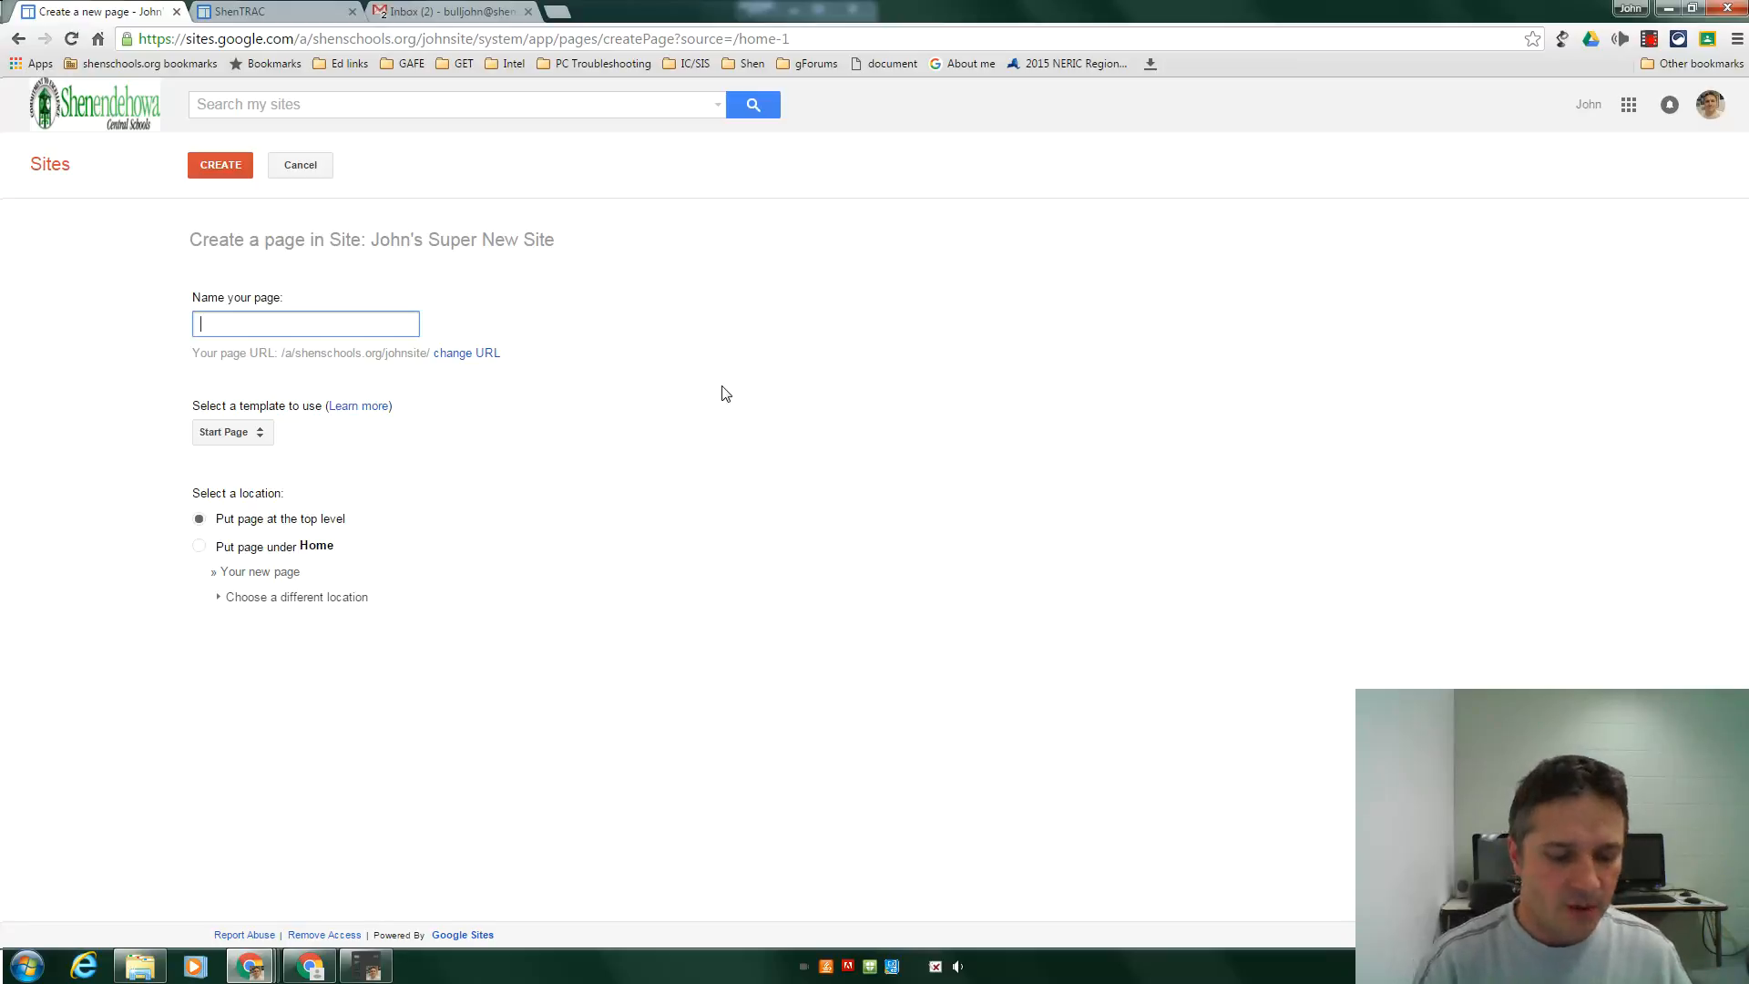
pyautogui.write('Subjects')
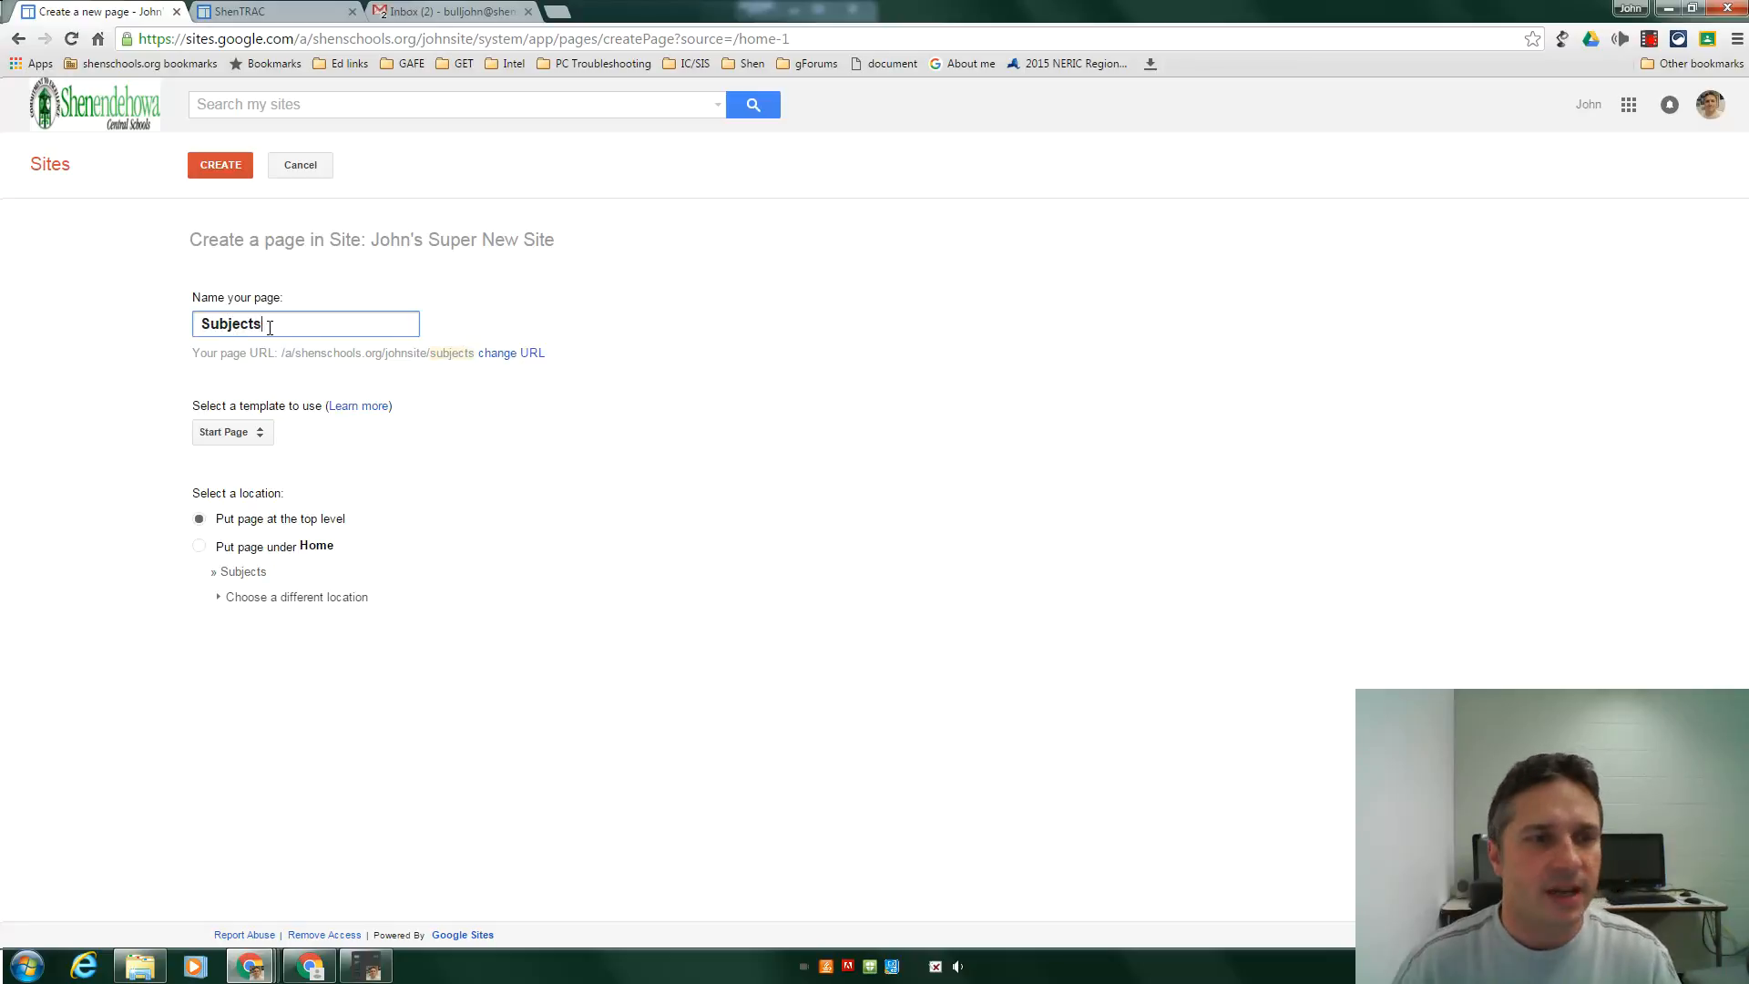
pyautogui.click(231, 441)
pyautogui.click(243, 454)
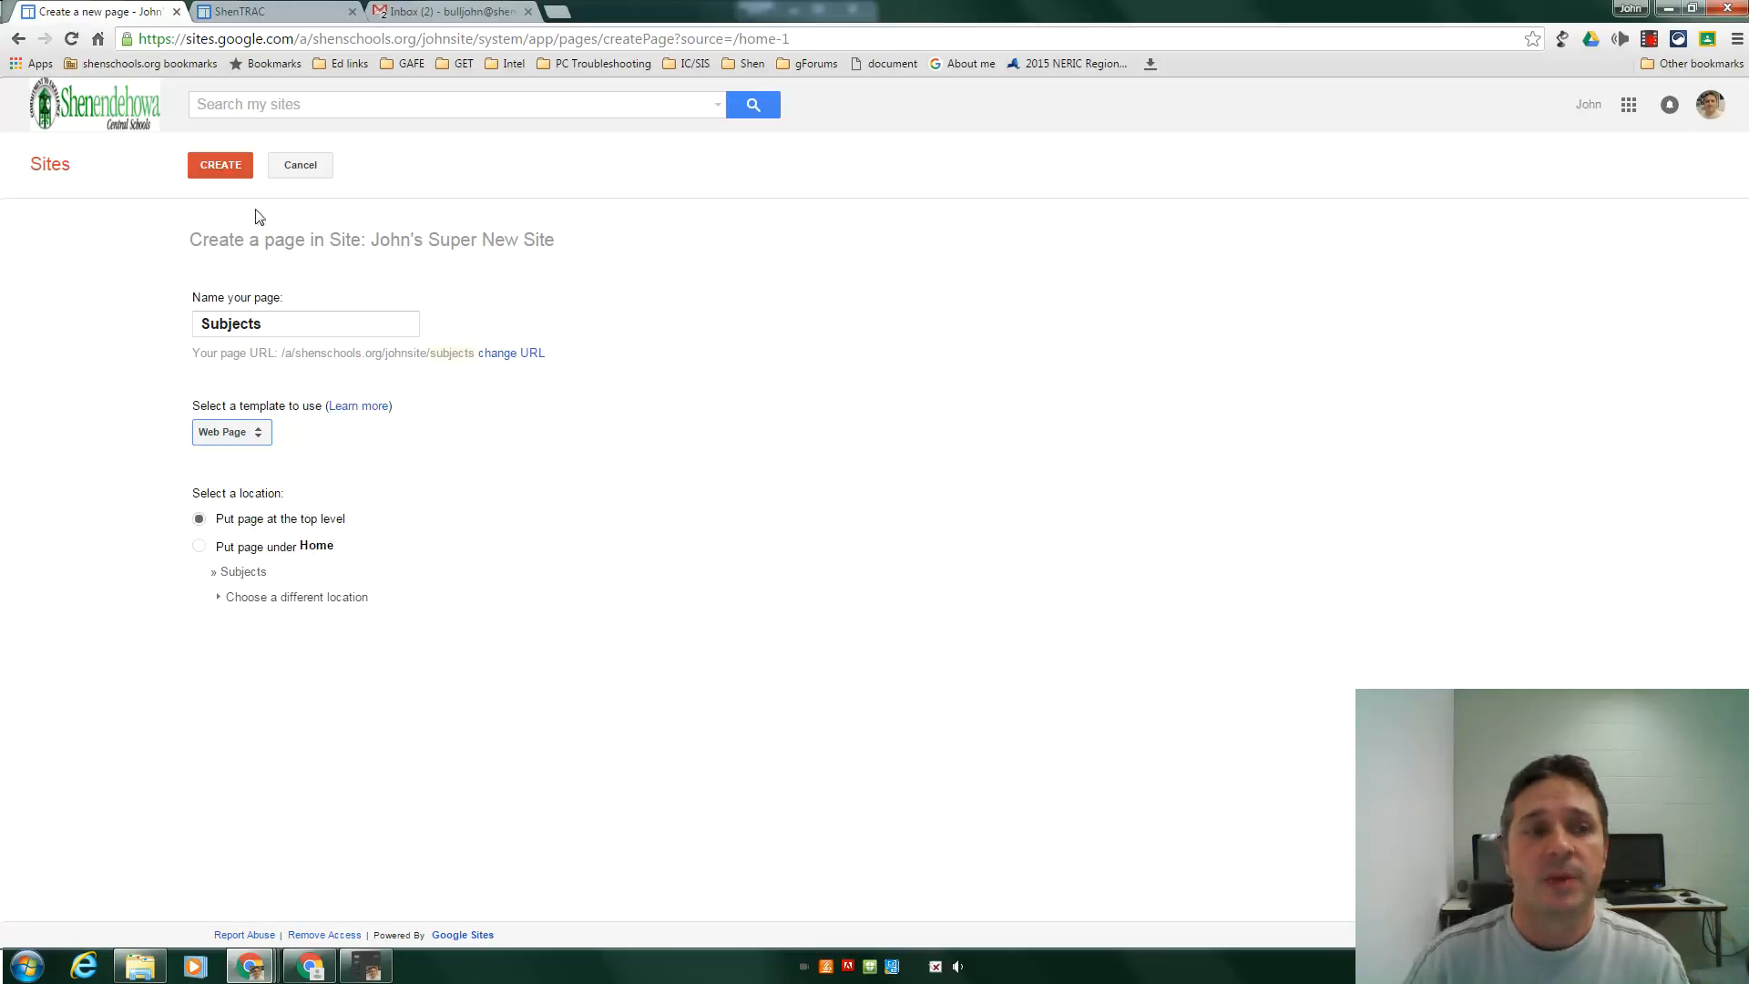
pyautogui.click(231, 173)
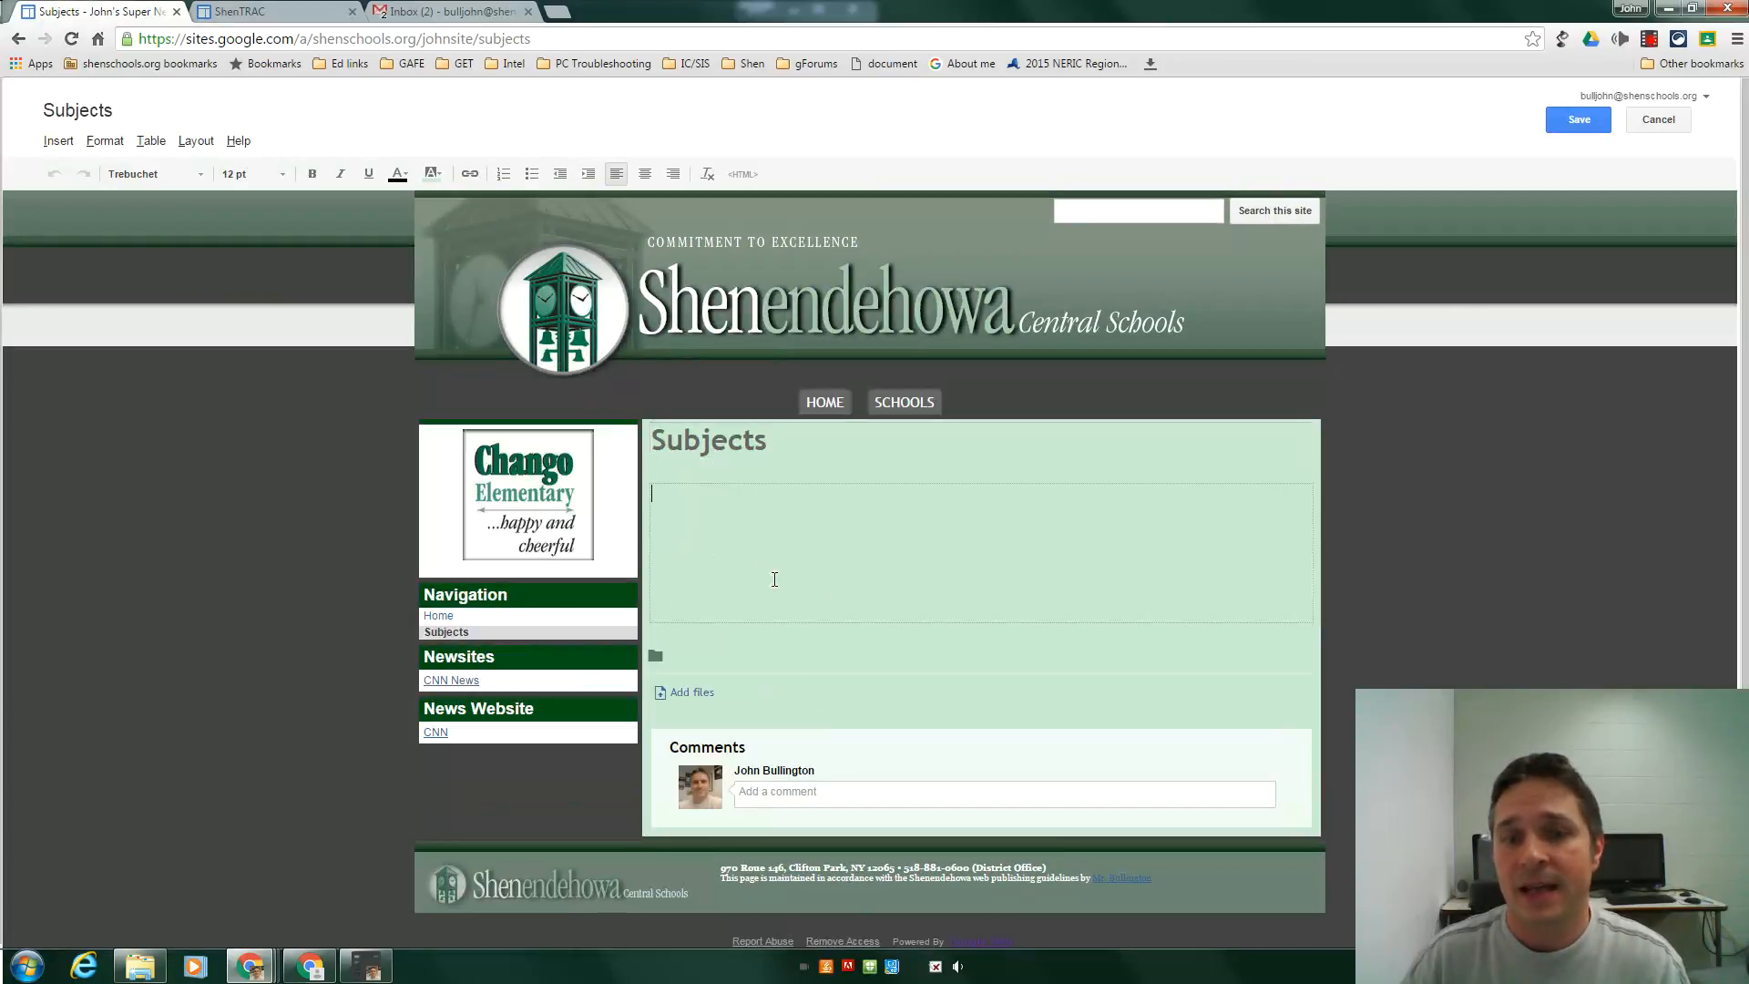
pyautogui.click(1587, 122)
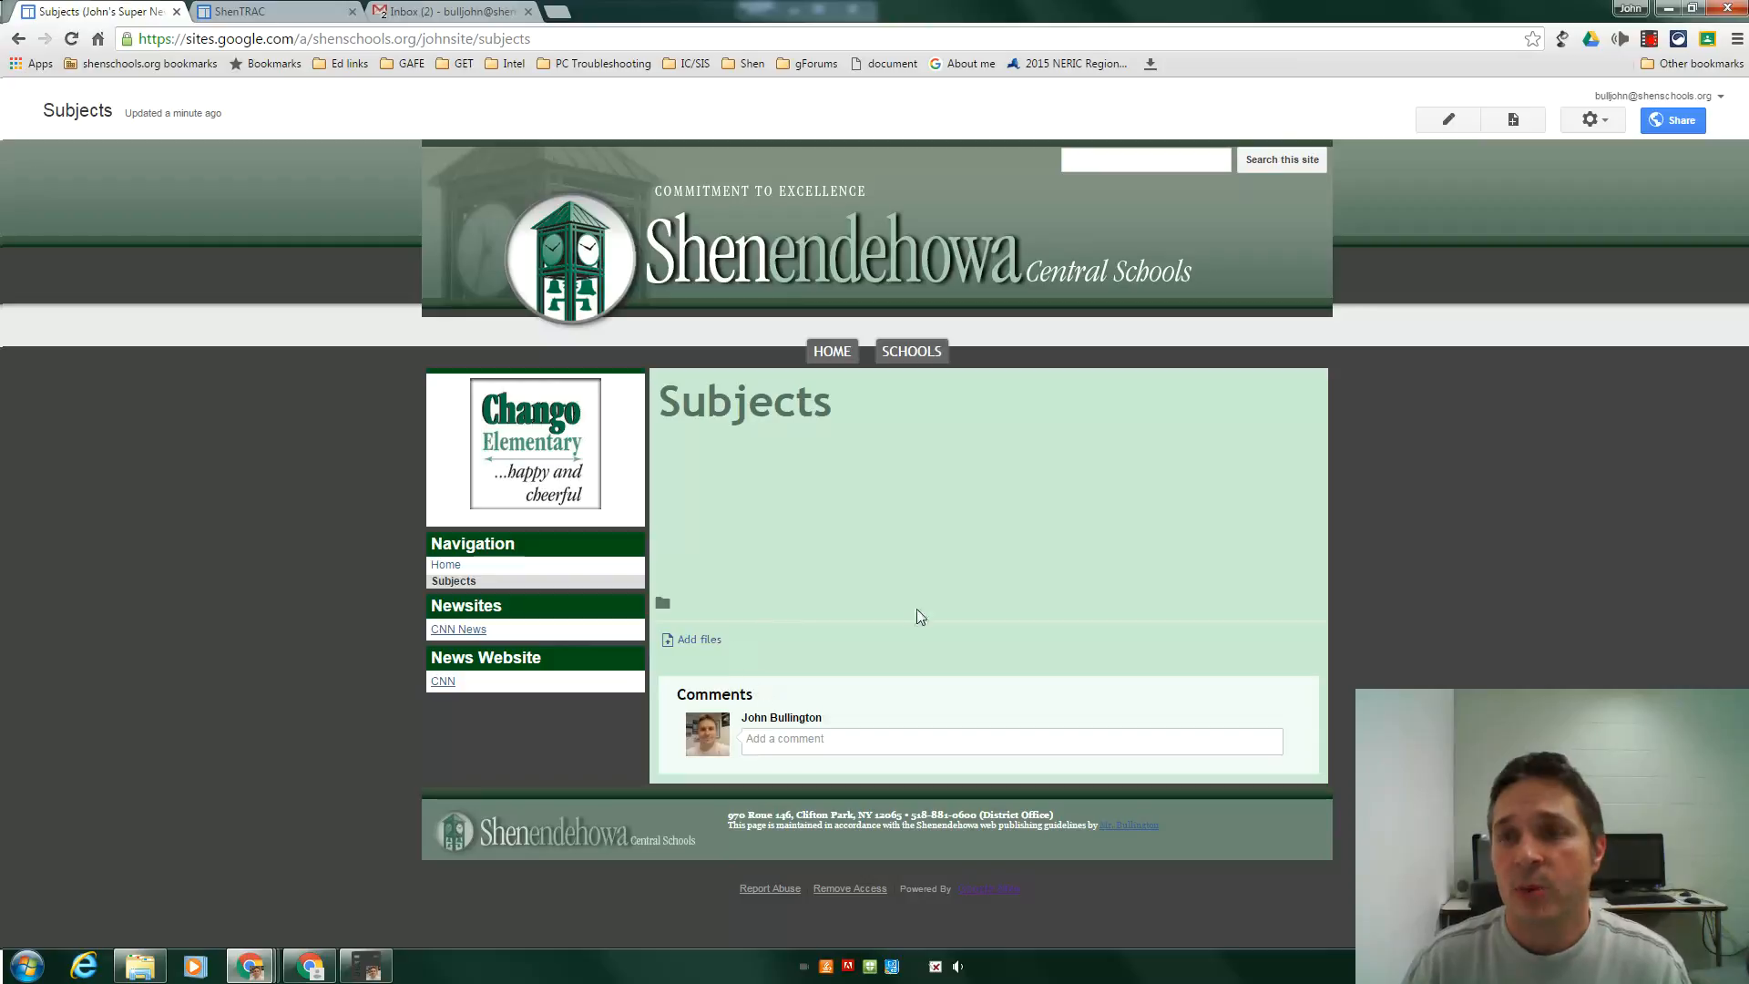
# Step: In the Subjects page settings, turn off sub-page links, attachments and comments, and save the settings
pyautogui.click(1599, 119)
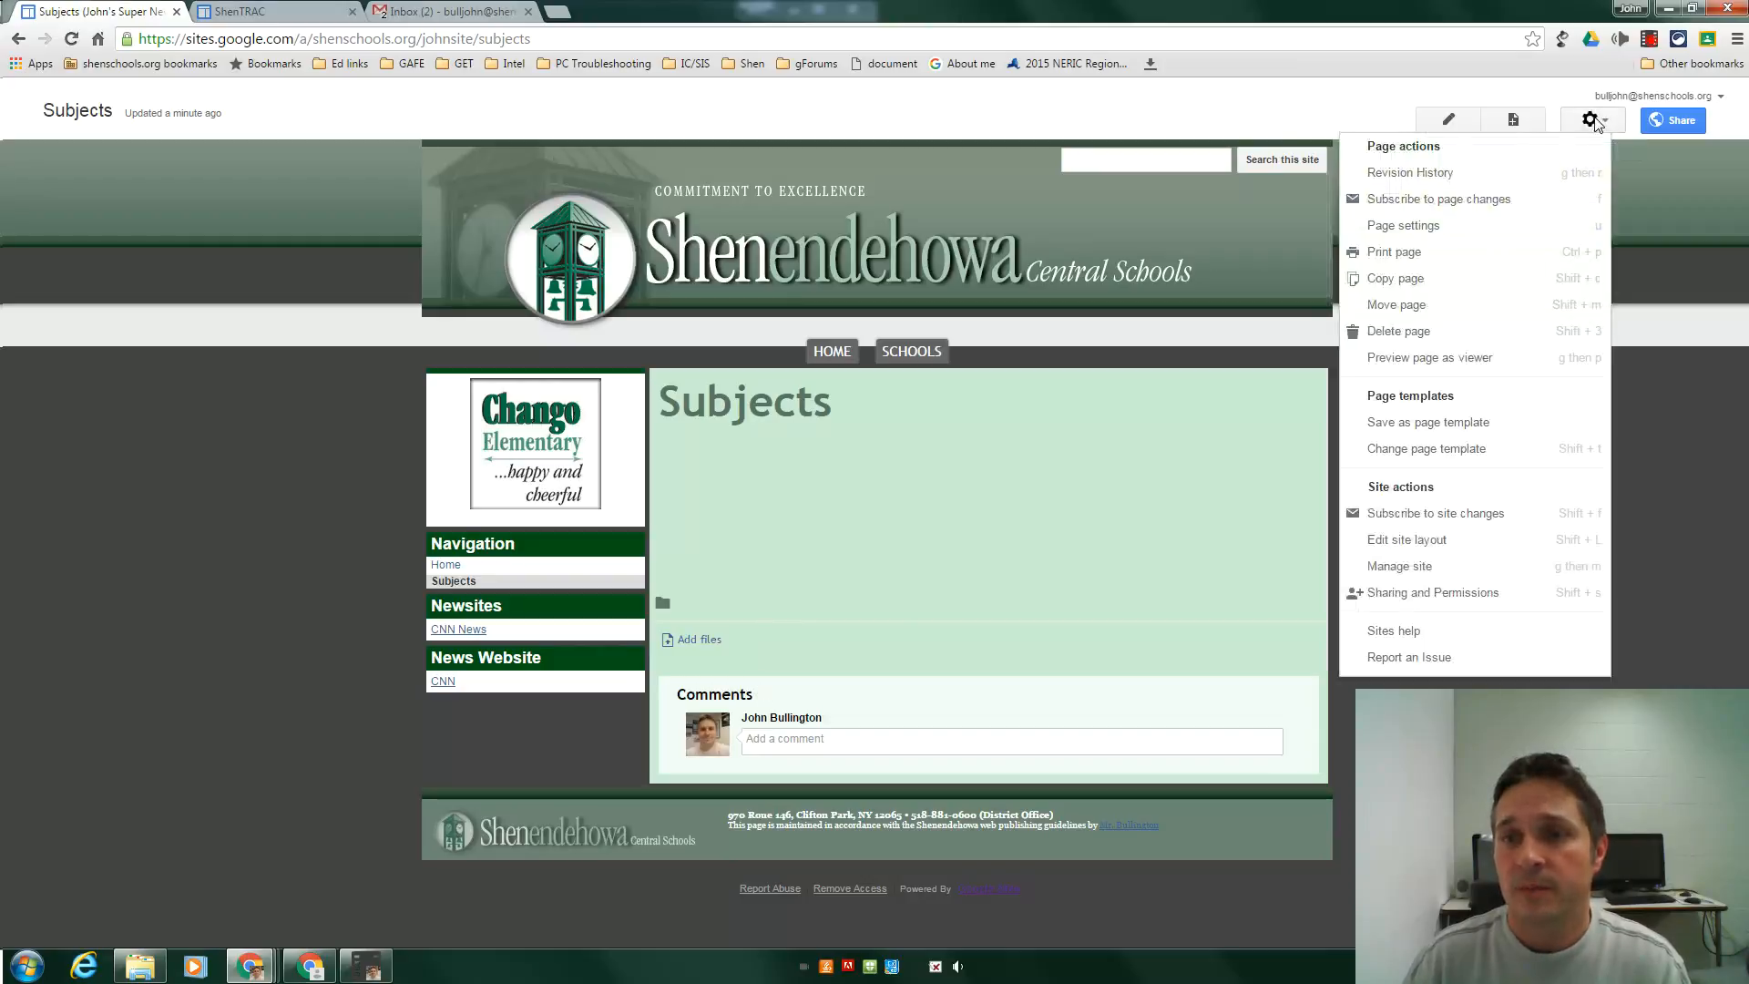
pyautogui.click(1398, 228)
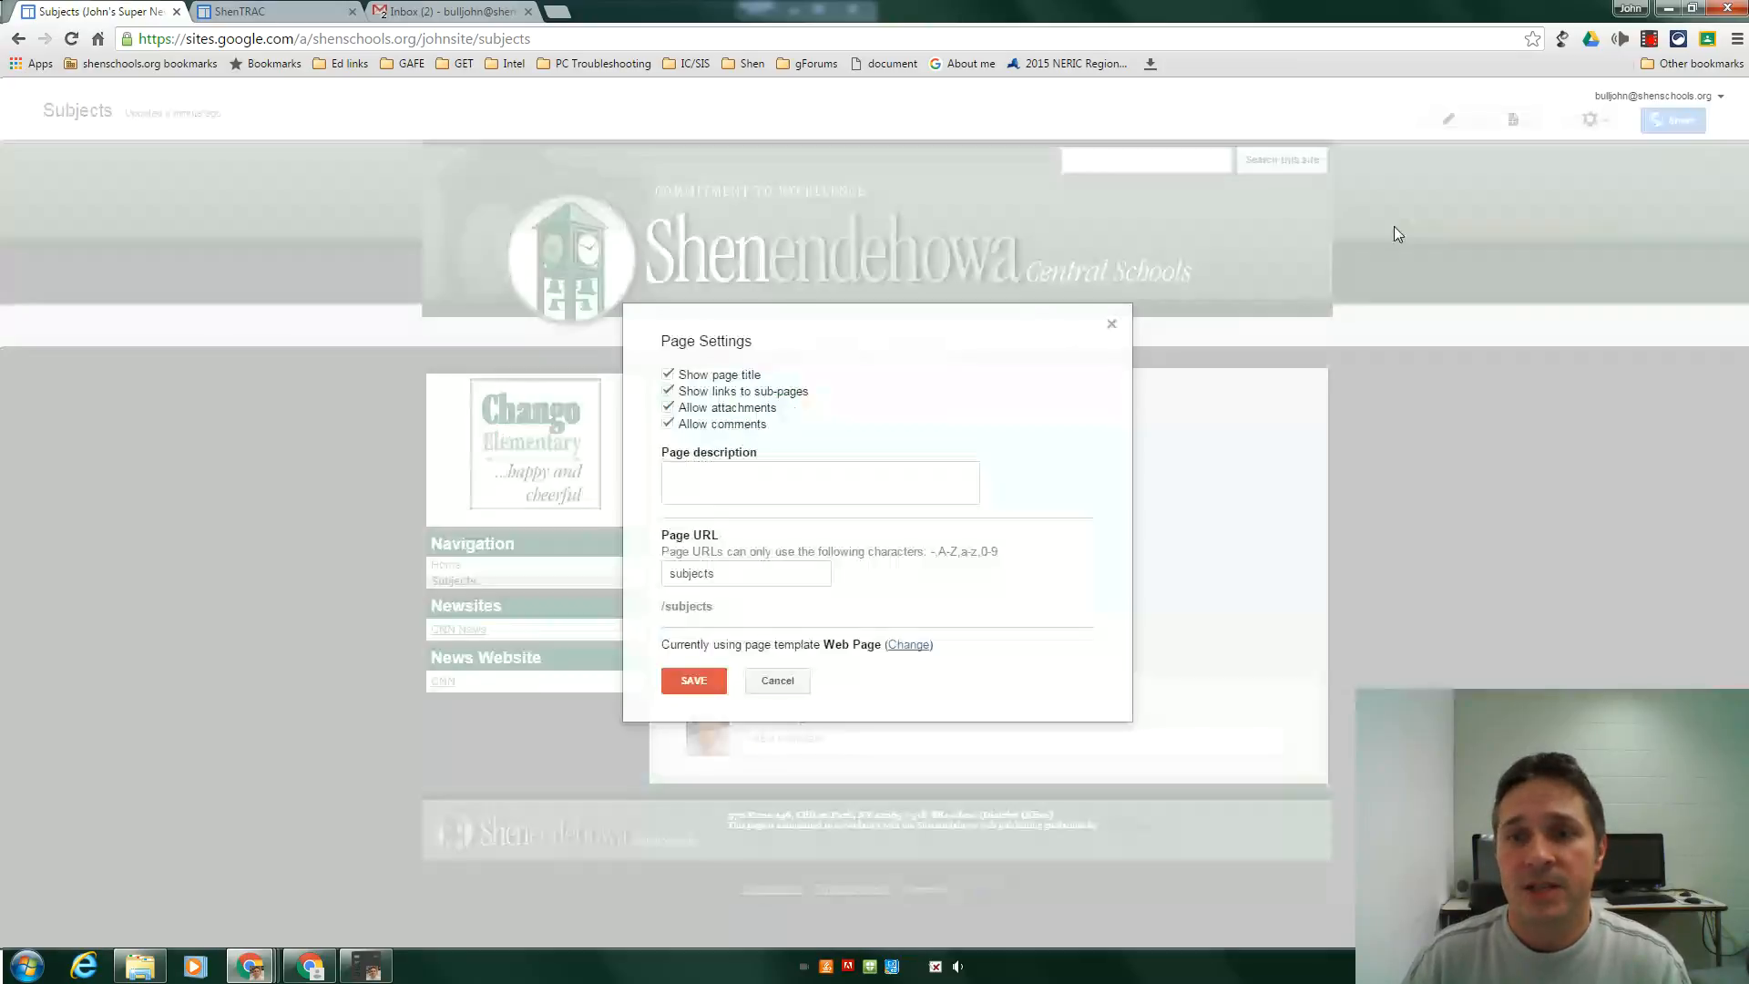
pyautogui.click(665, 392)
pyautogui.click(668, 408)
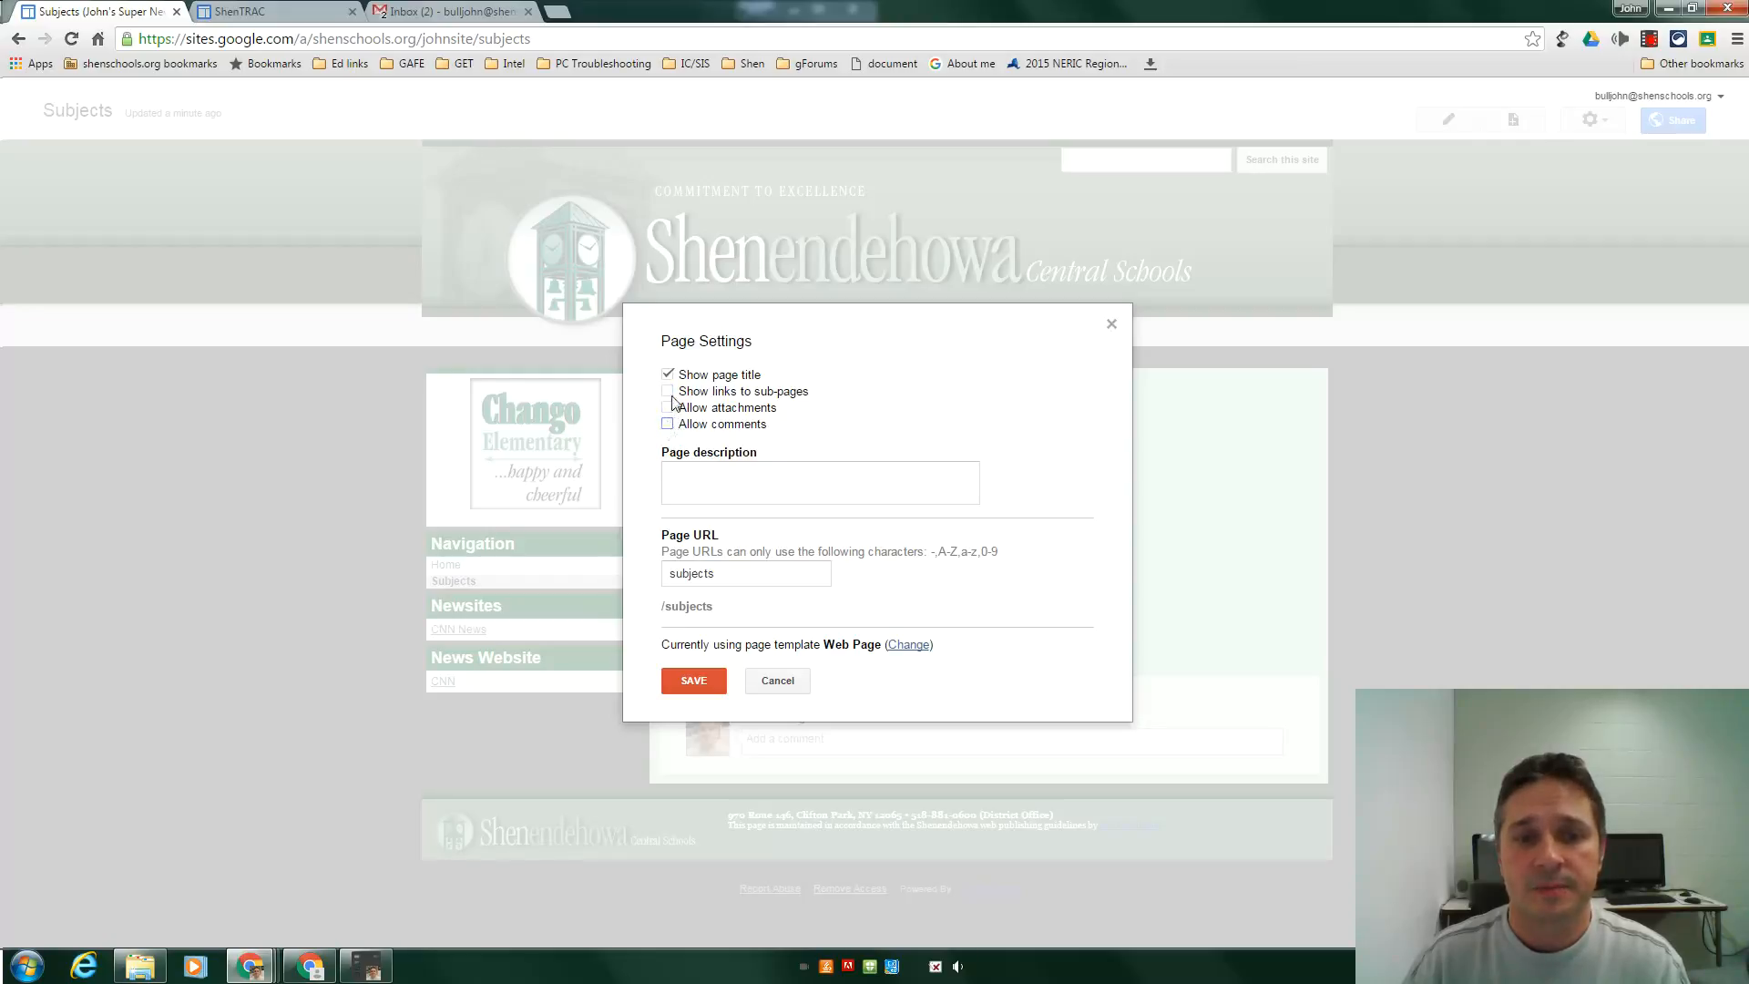
pyautogui.click(690, 683)
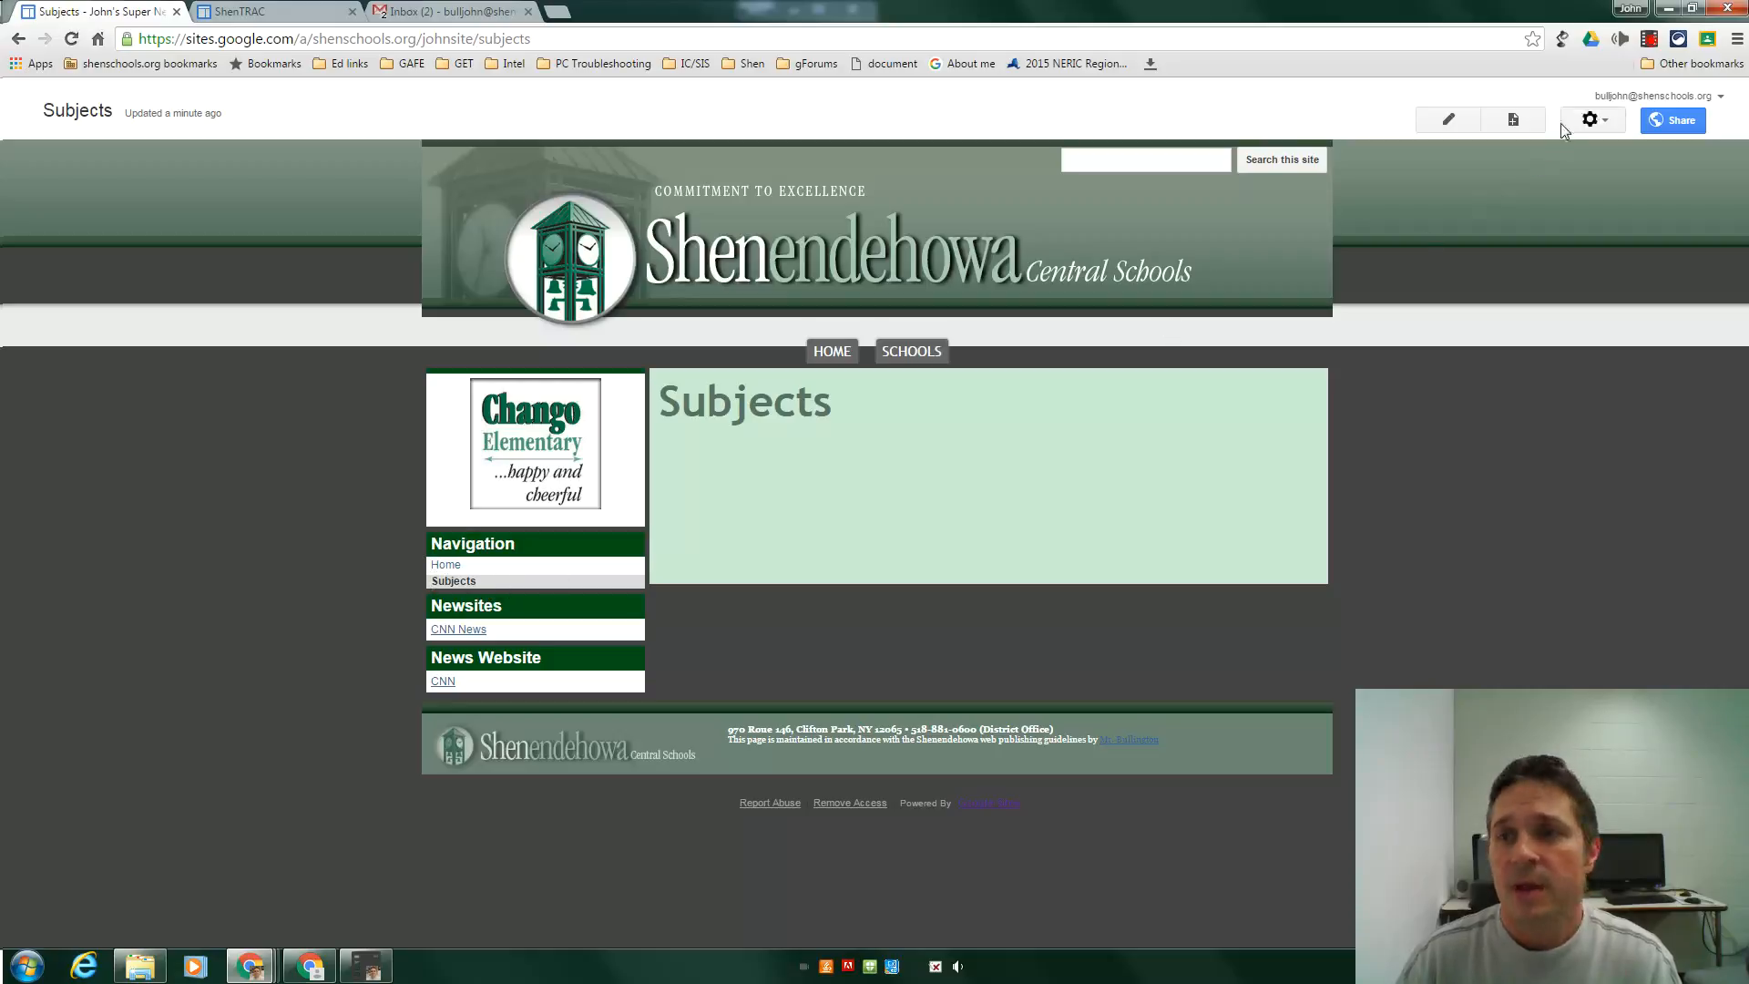
# Step: Create a page named Science under the Subjects page, using the Start Page template
pyautogui.click(1514, 122)
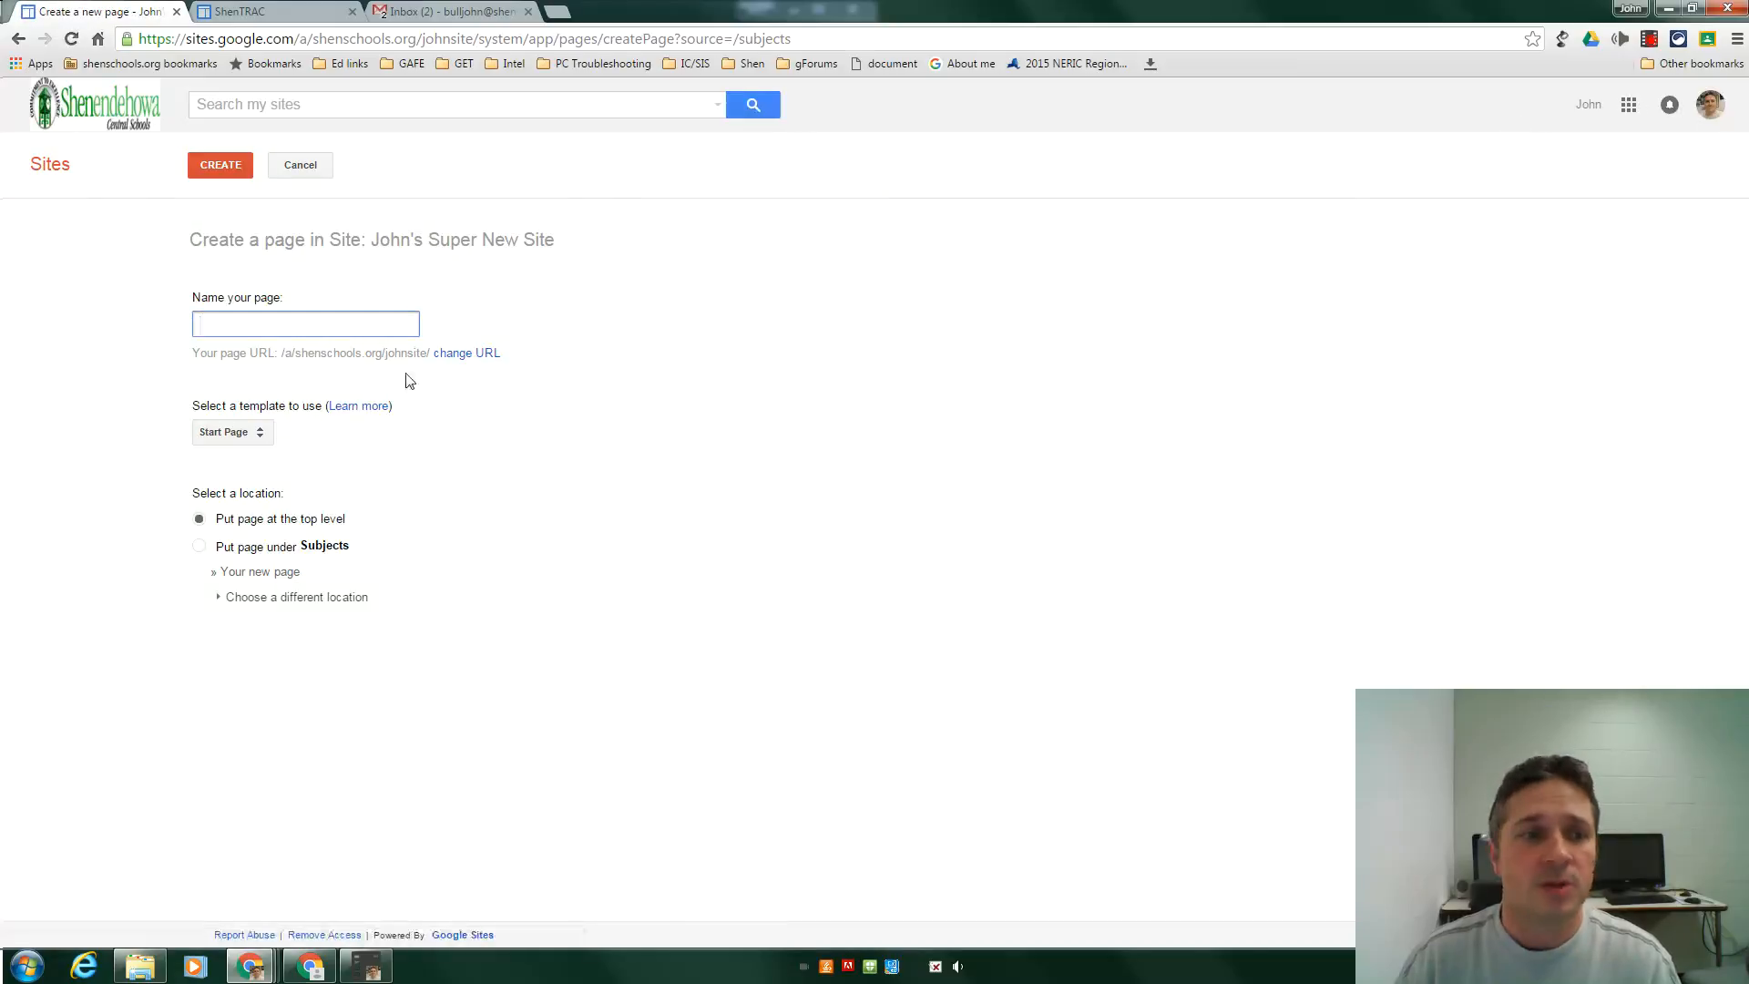
pyautogui.write('Science')
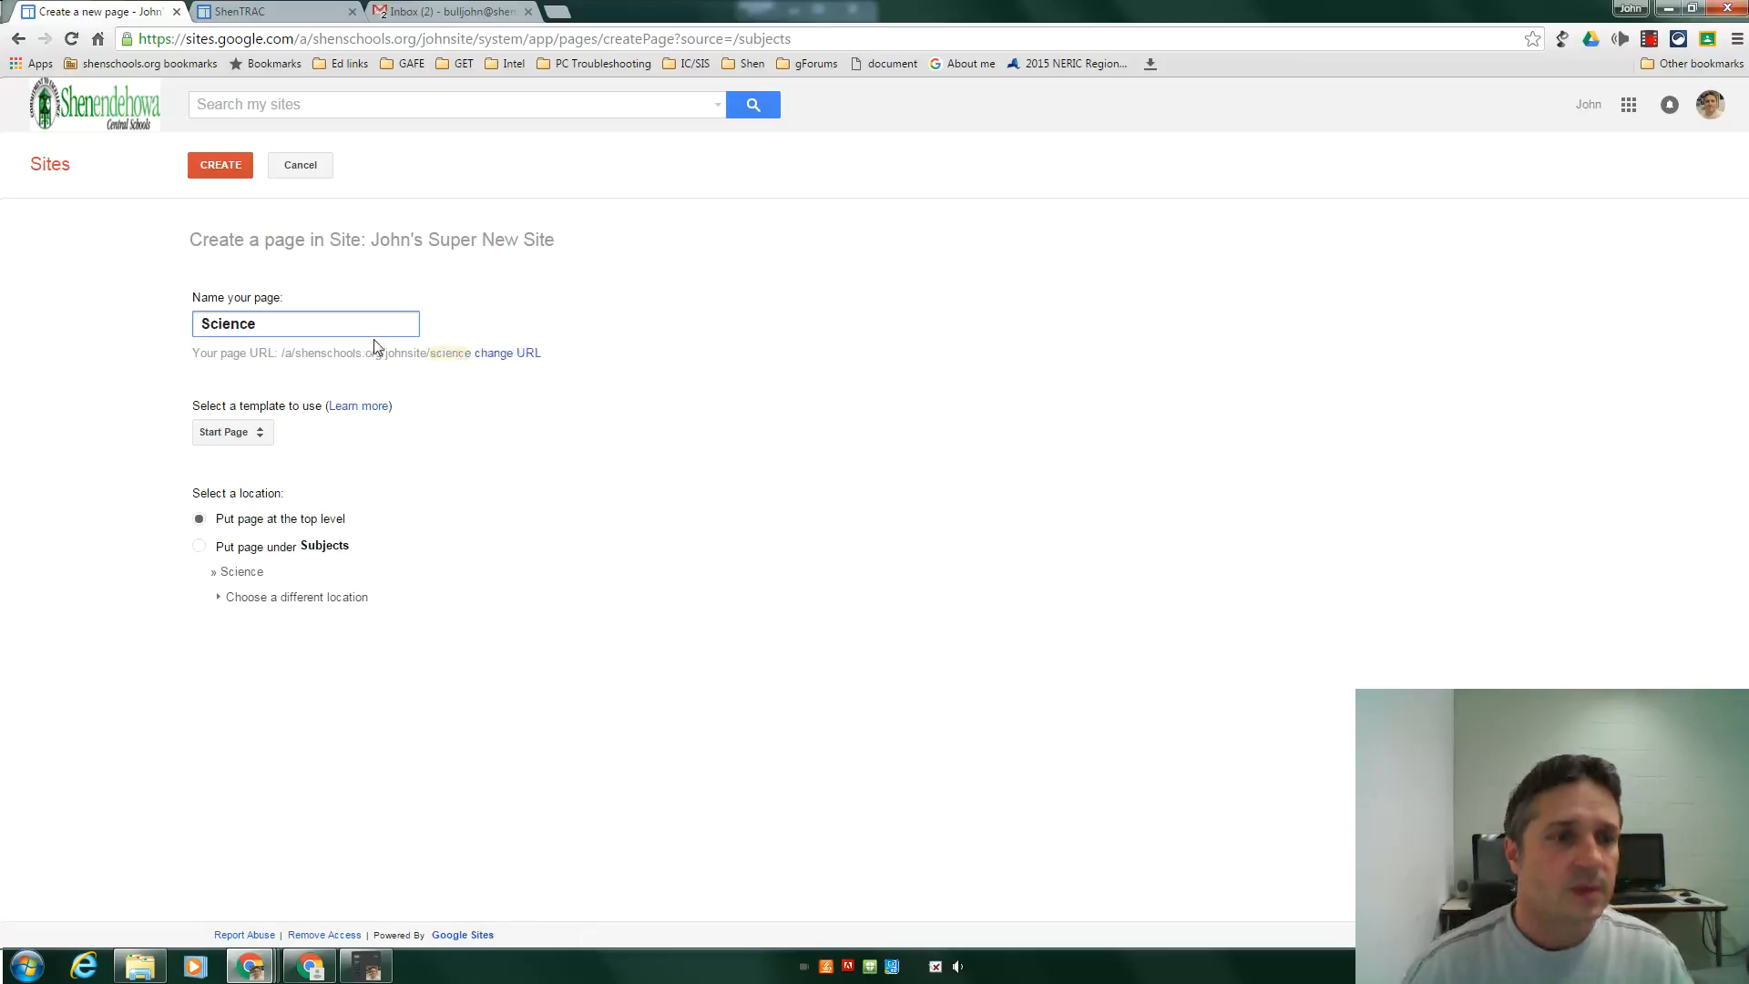
pyautogui.click(198, 545)
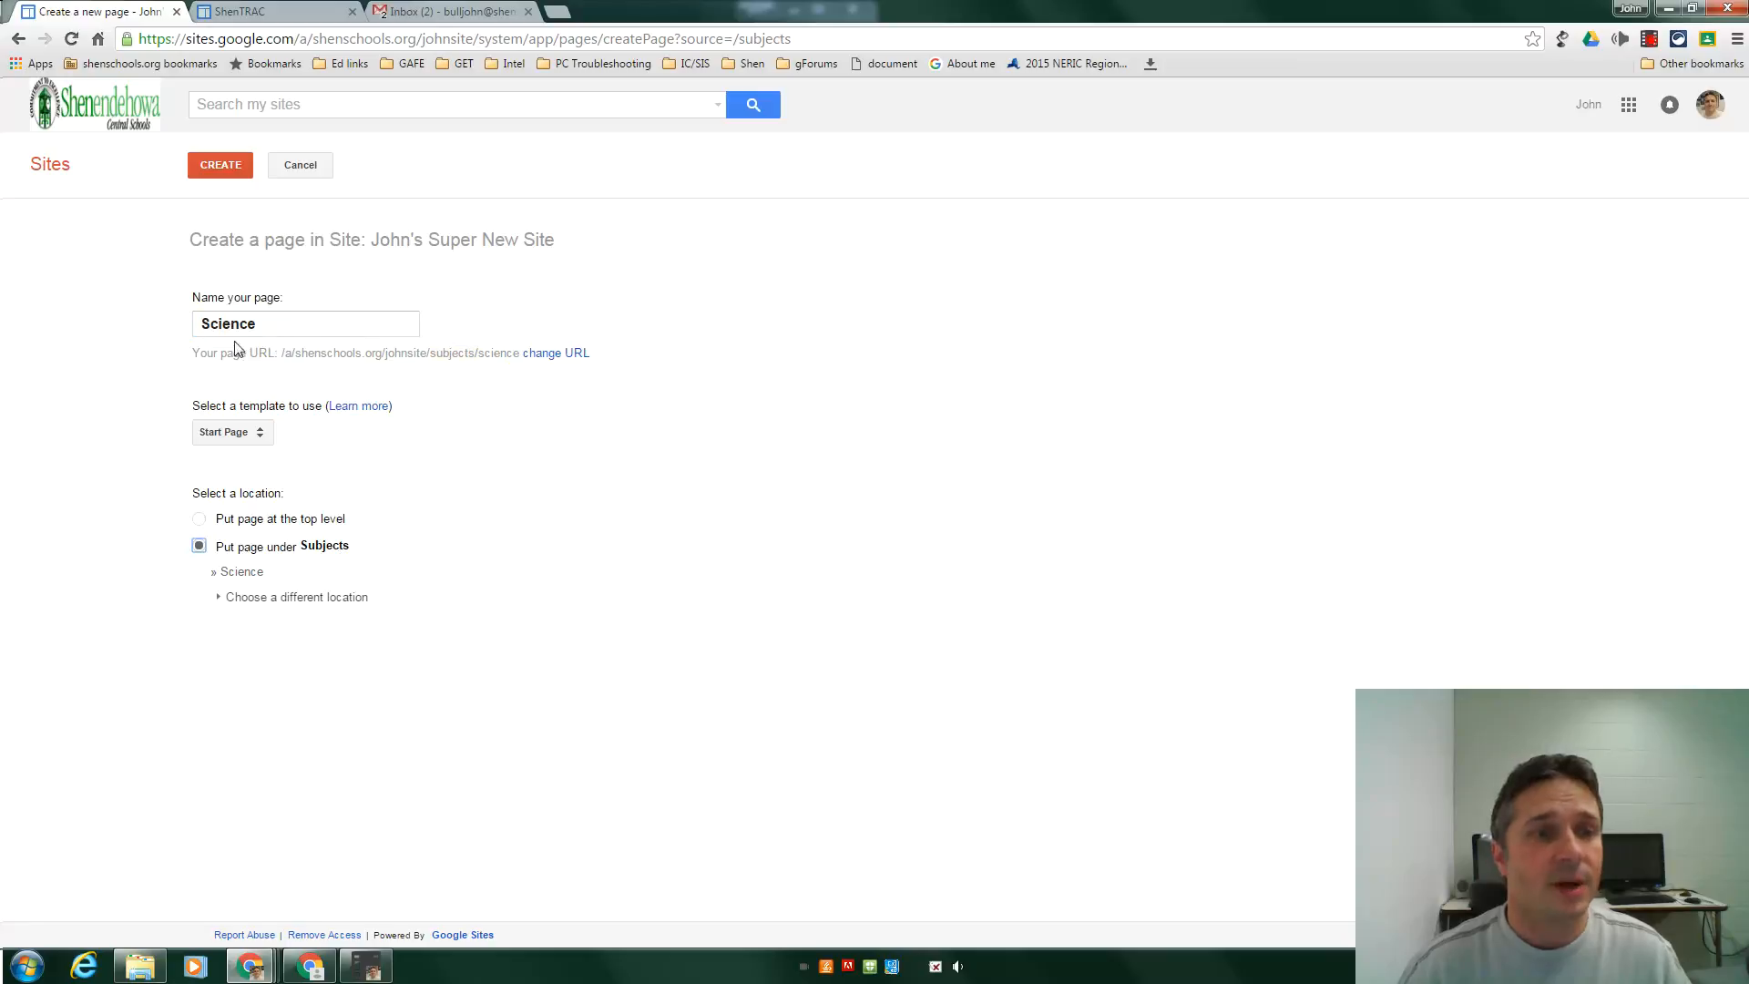
pyautogui.click(217, 169)
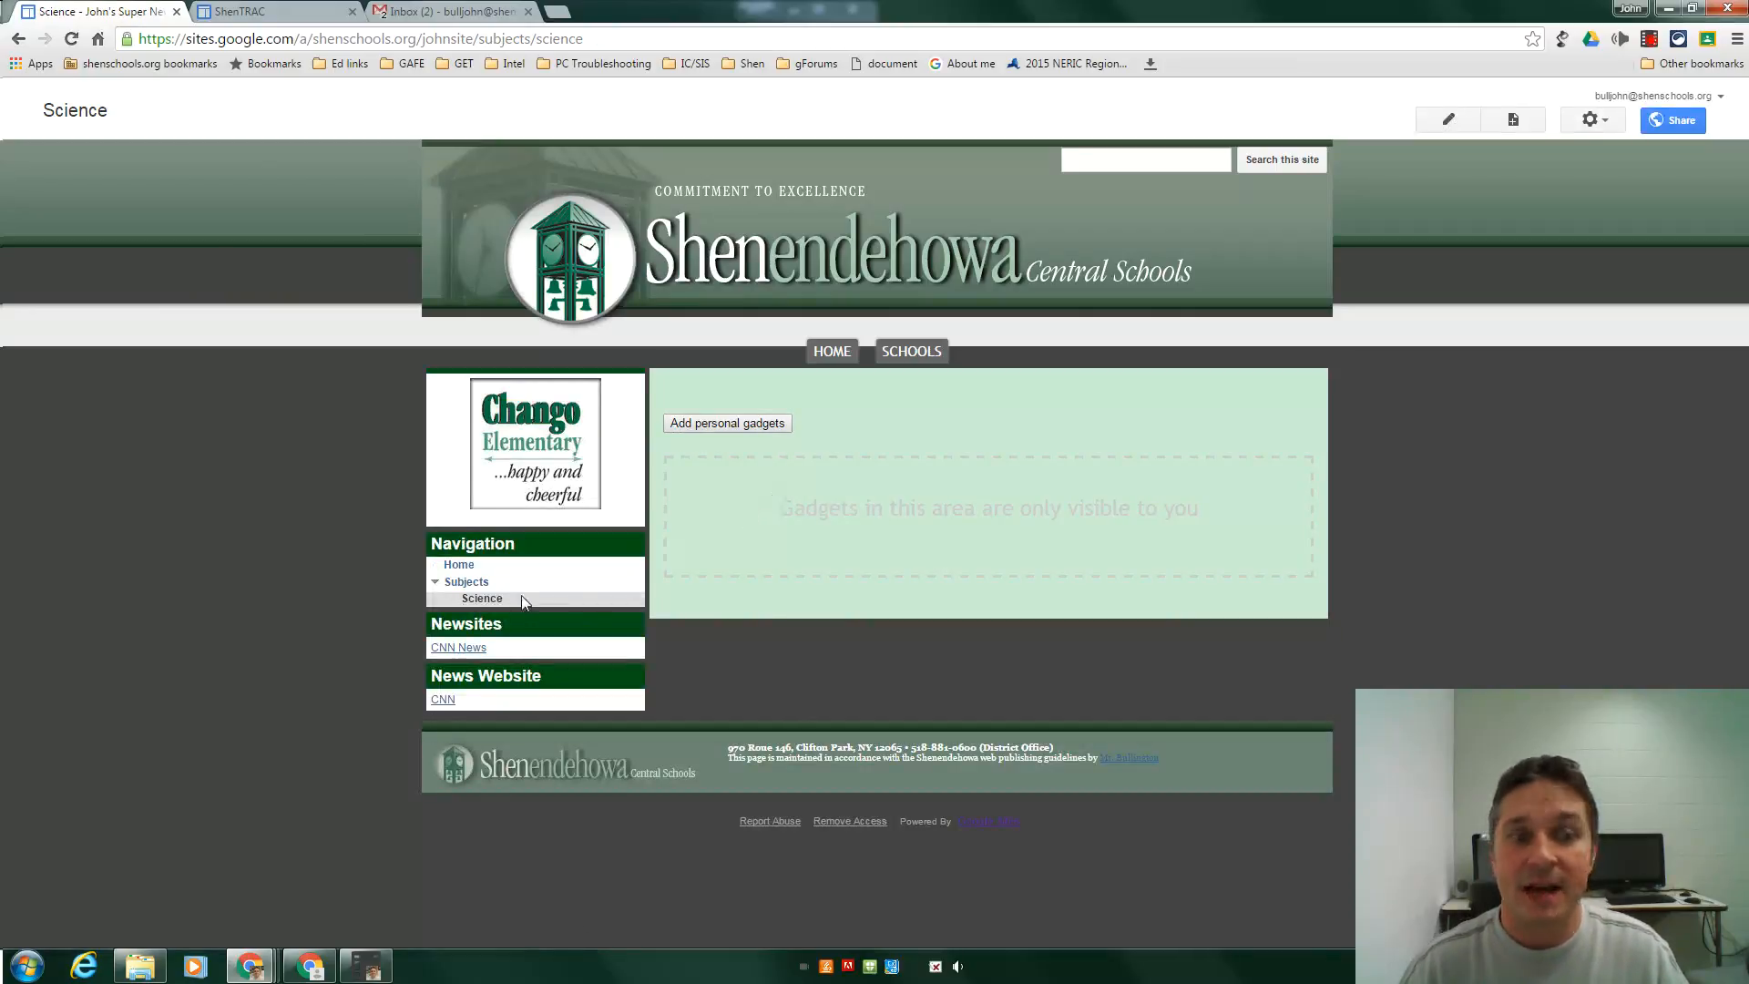
# Step: Change the Science page's template to Web Page
pyautogui.click(1589, 119)
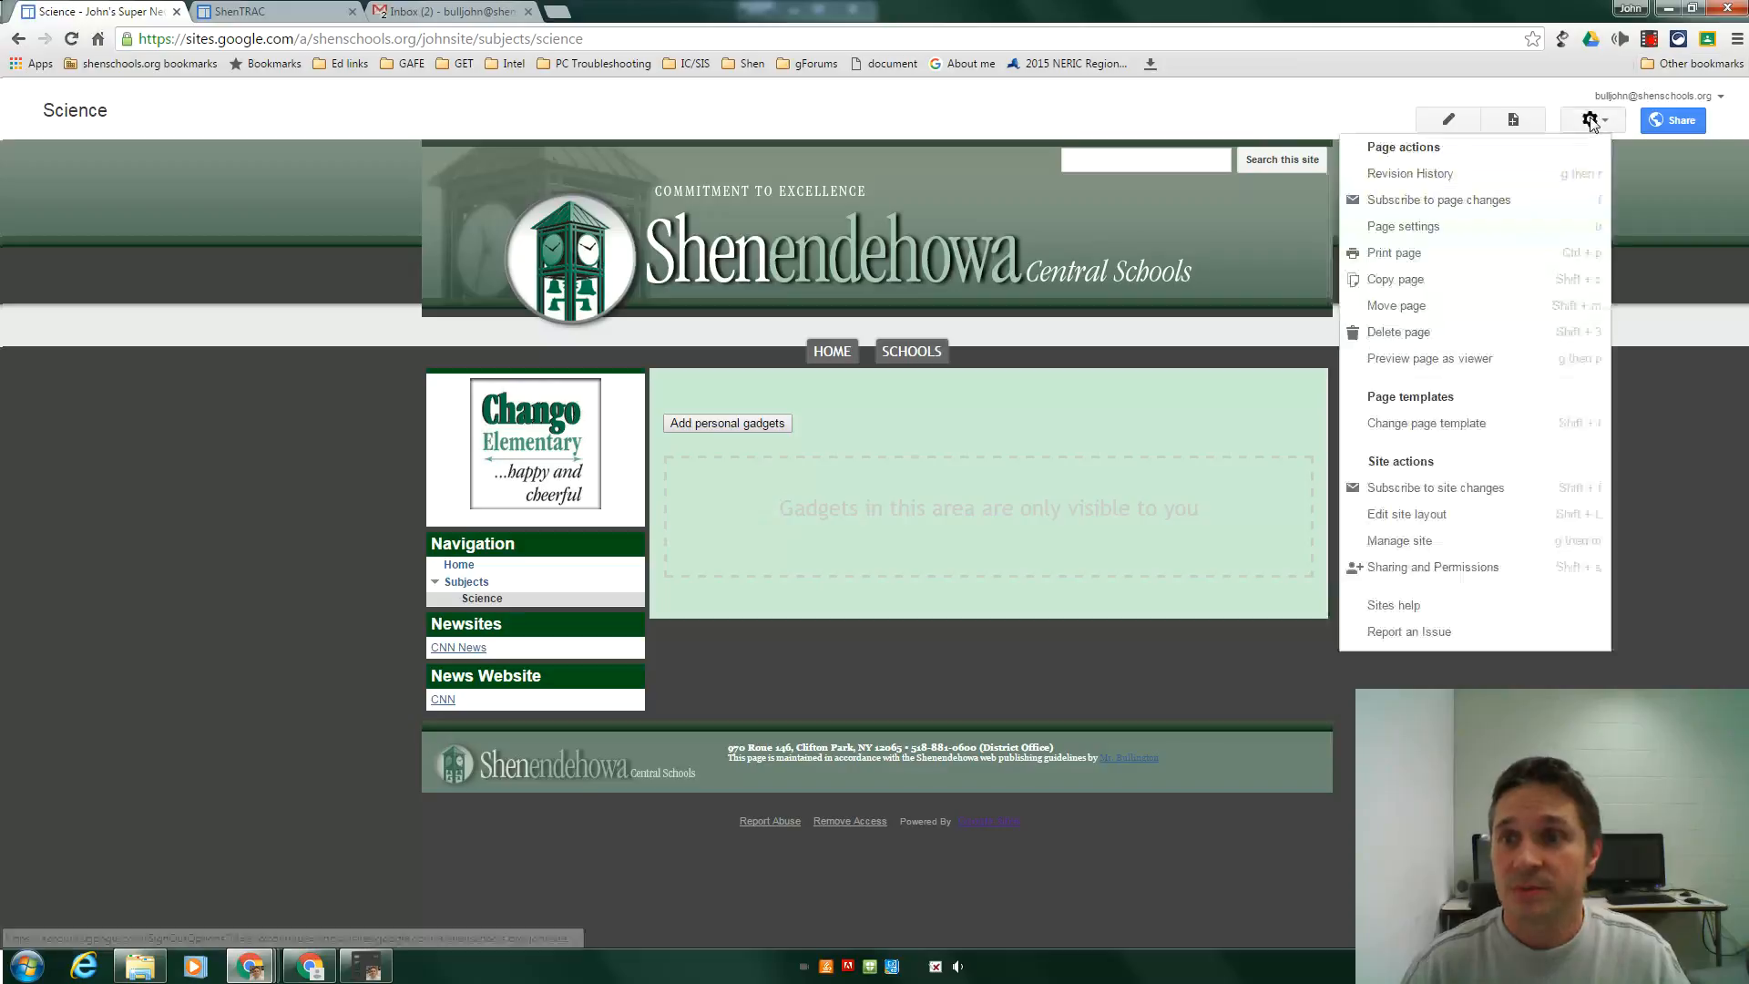
pyautogui.click(1403, 226)
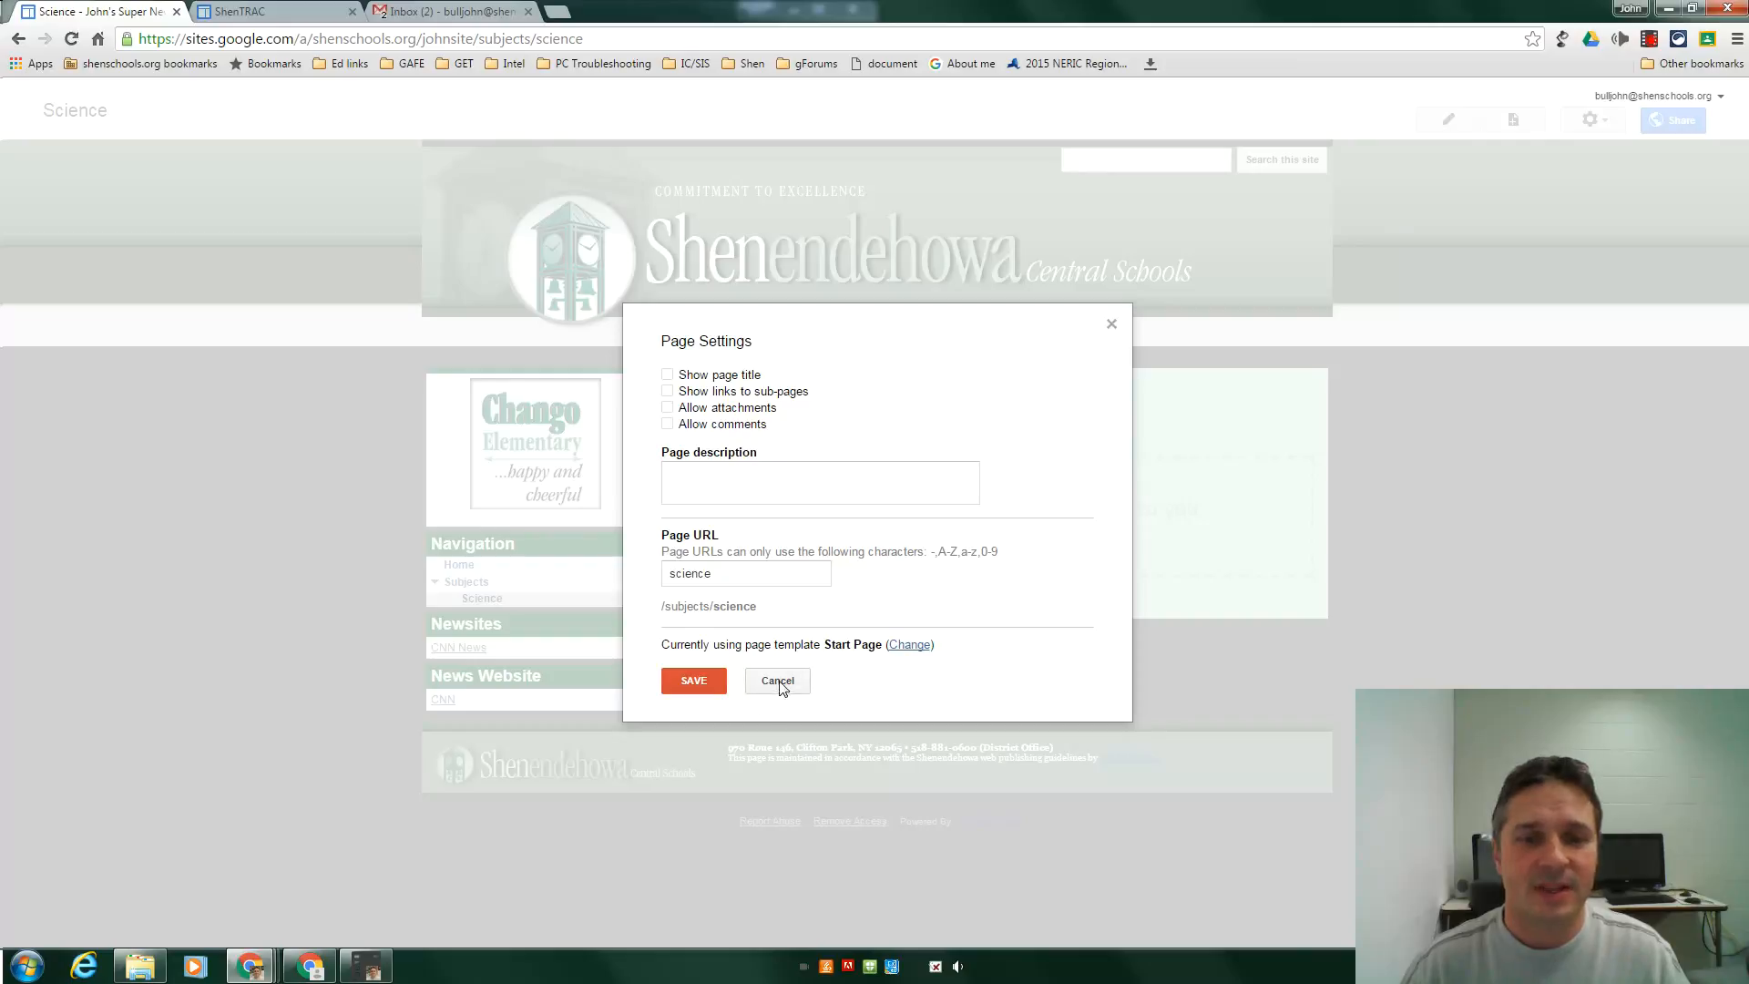
pyautogui.click(909, 645)
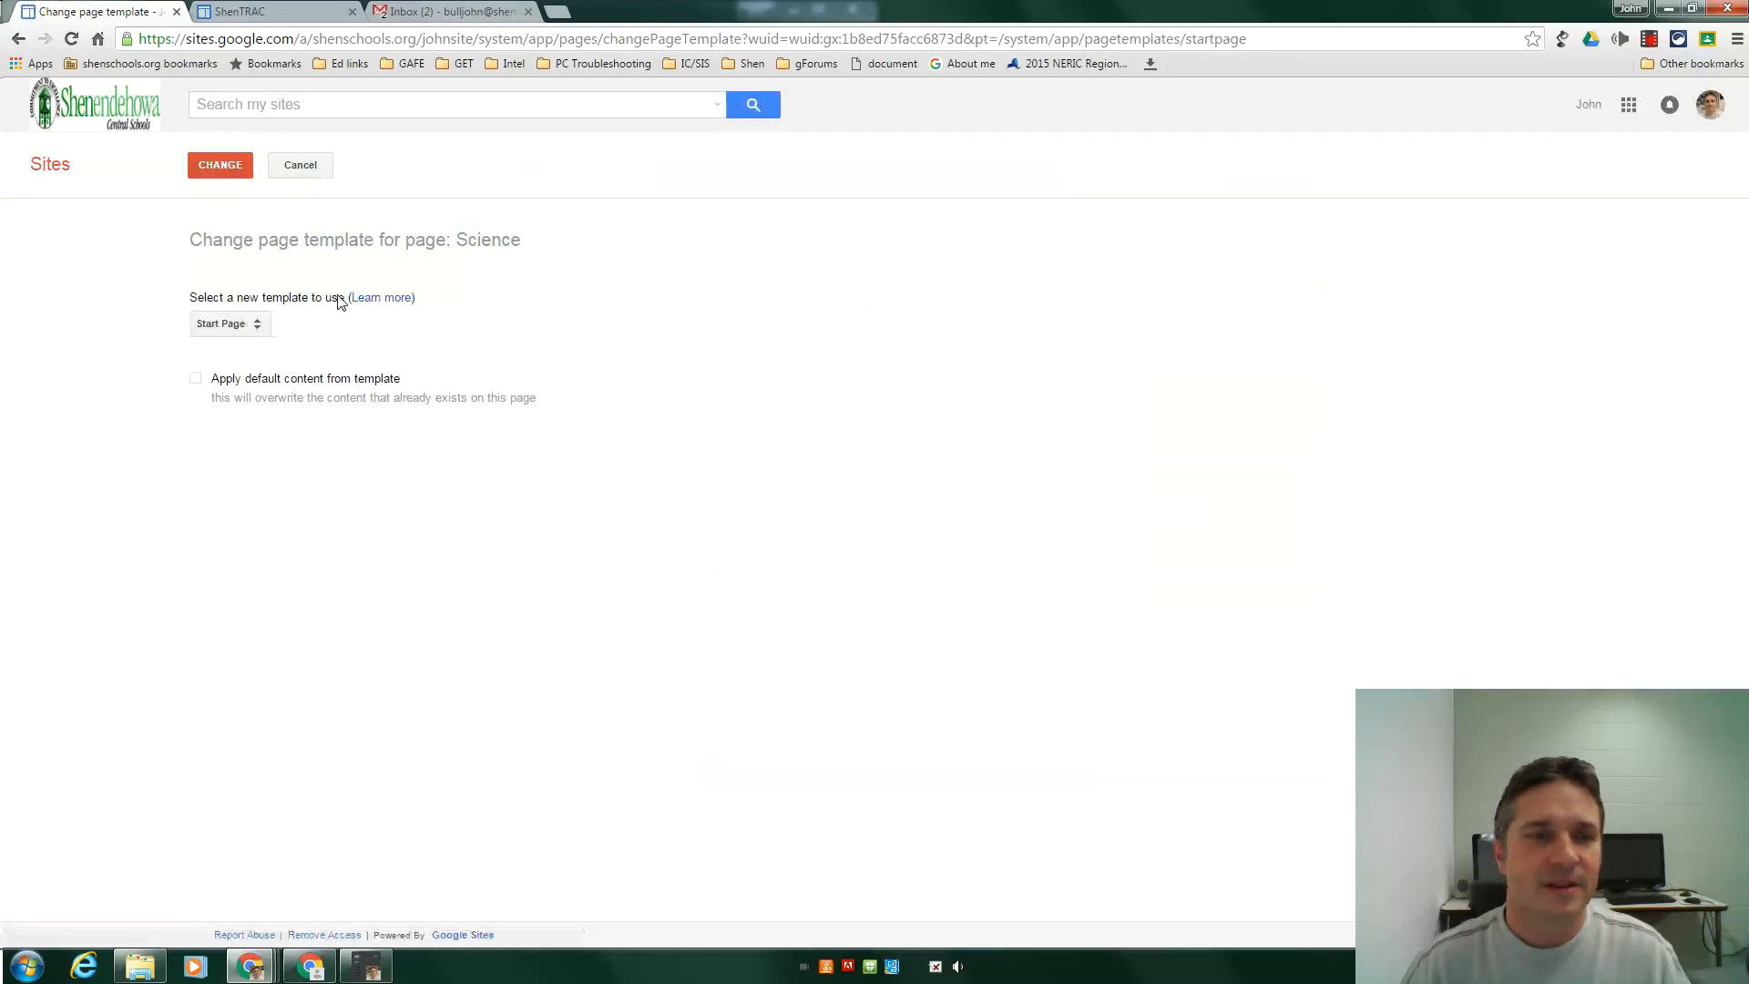
pyautogui.click(233, 326)
pyautogui.click(236, 350)
pyautogui.click(226, 170)
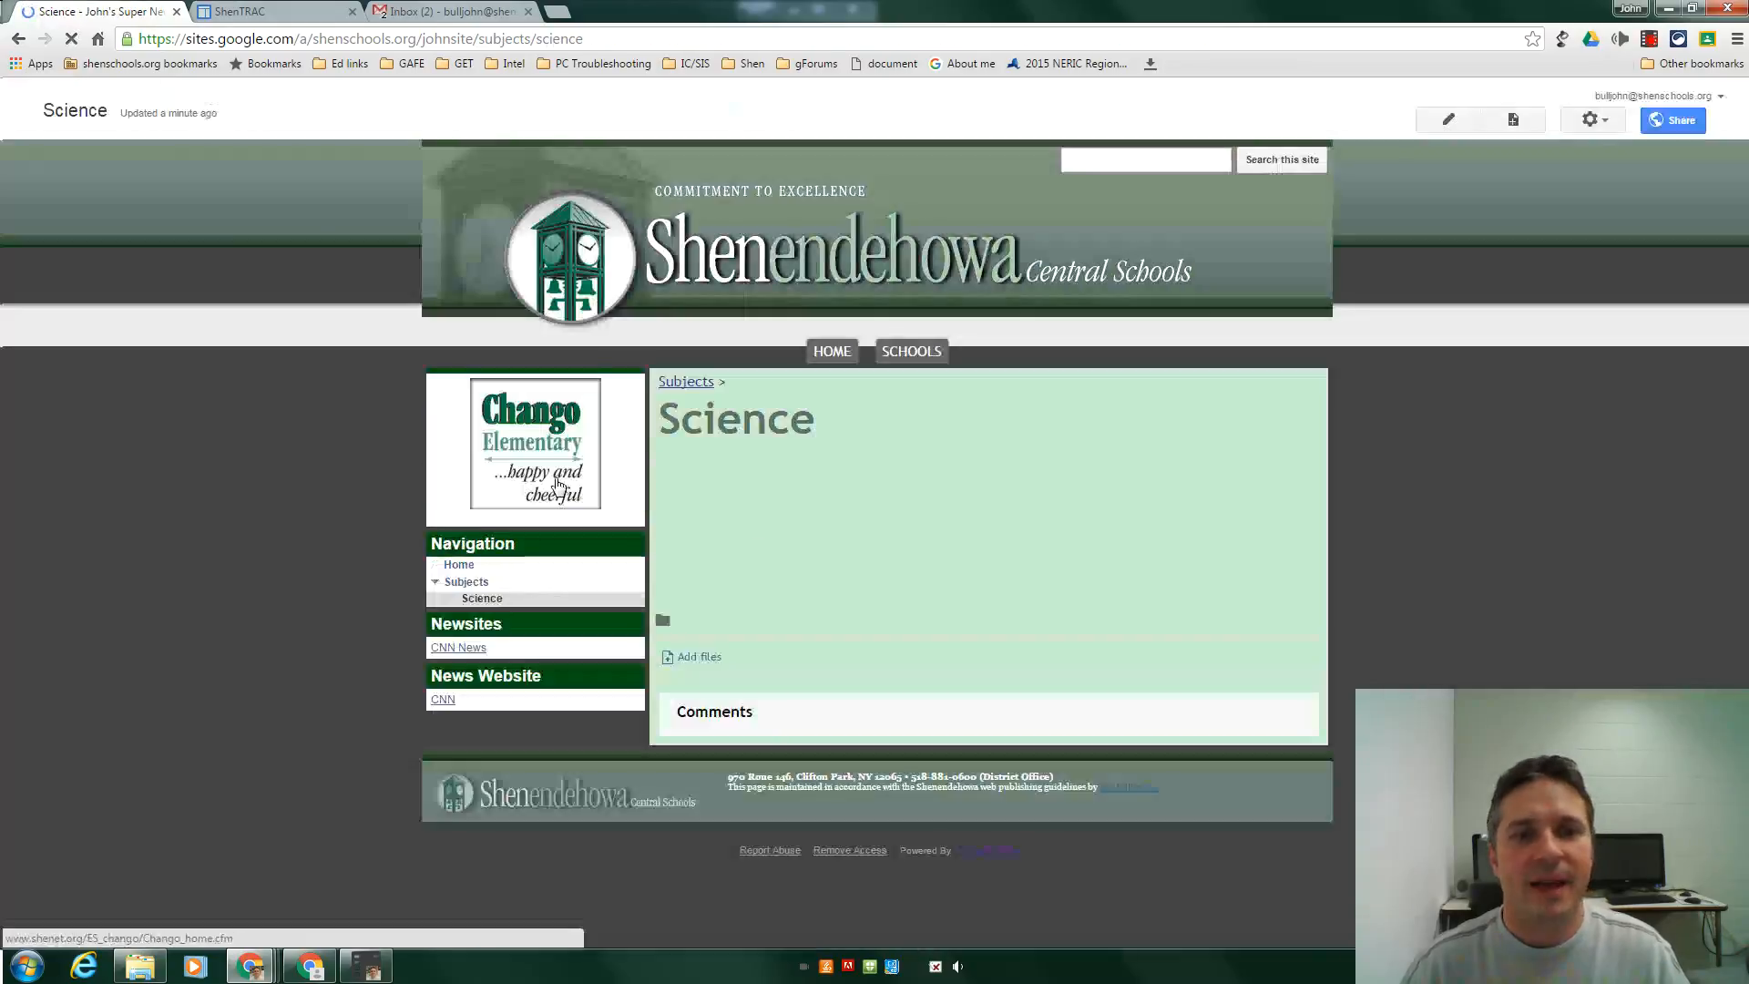
# Step: Disable sub-page links, attachments and comments in the Science page settings and save them
pyautogui.click(1582, 121)
pyautogui.click(1416, 229)
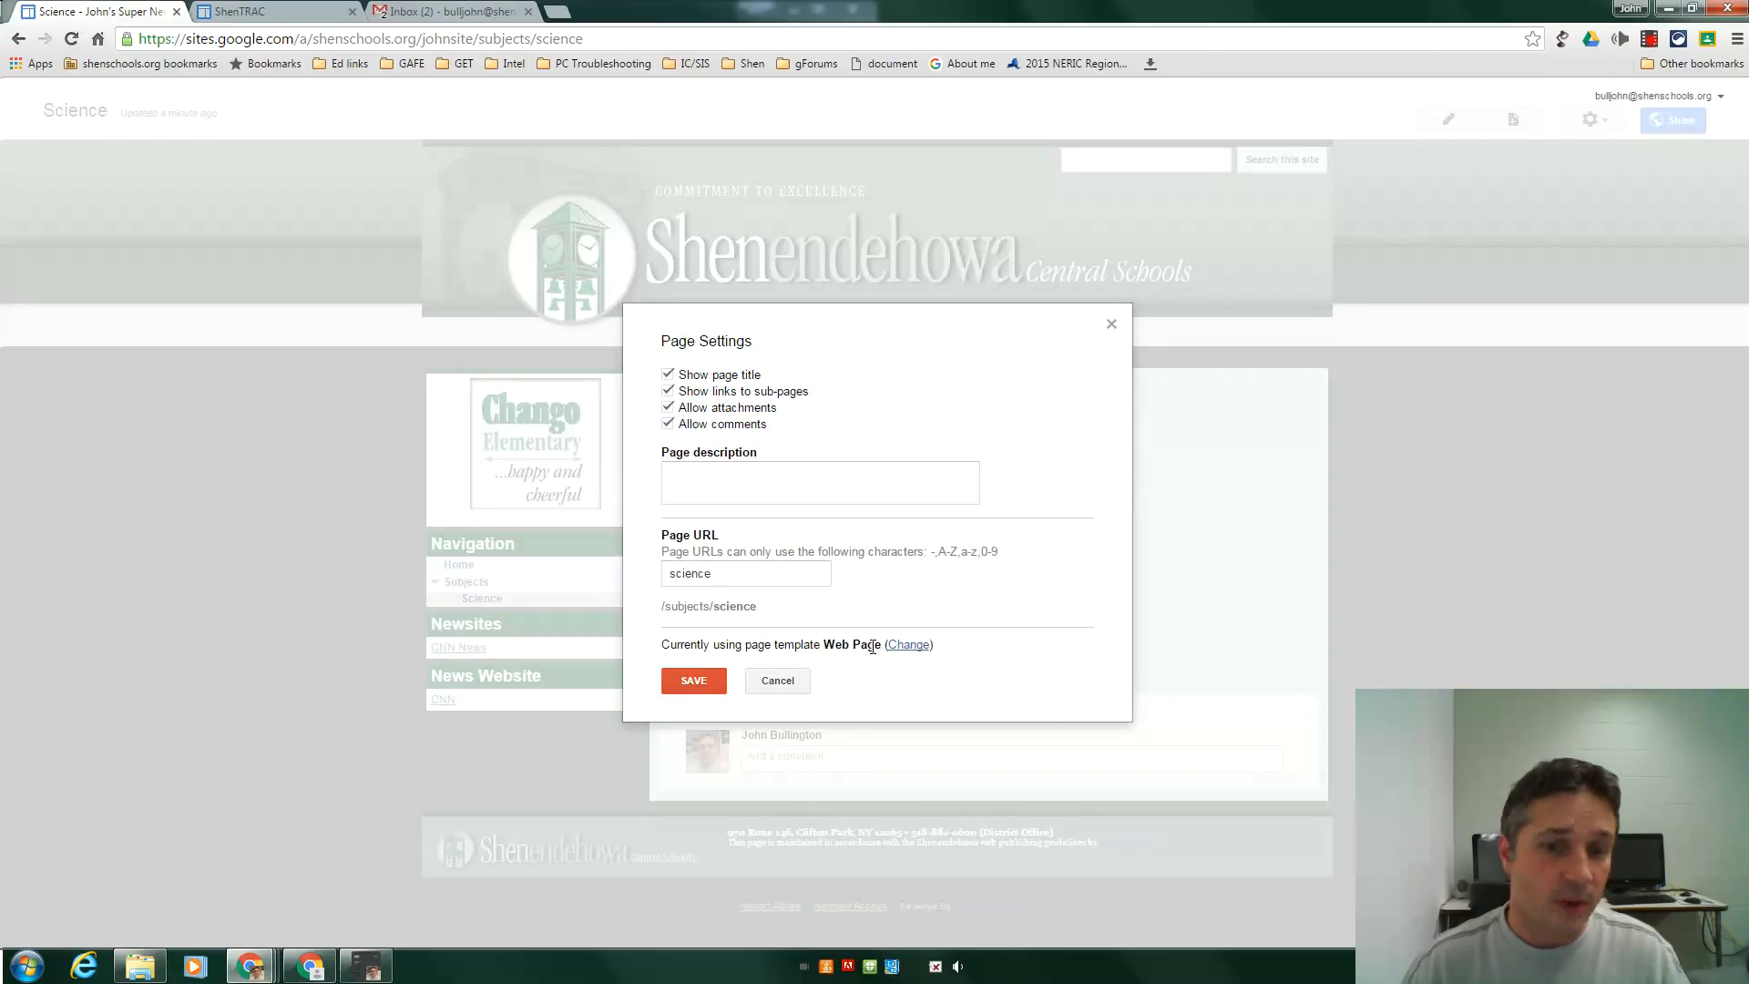
pyautogui.click(668, 391)
pyautogui.click(667, 408)
pyautogui.click(667, 409)
pyautogui.click(694, 681)
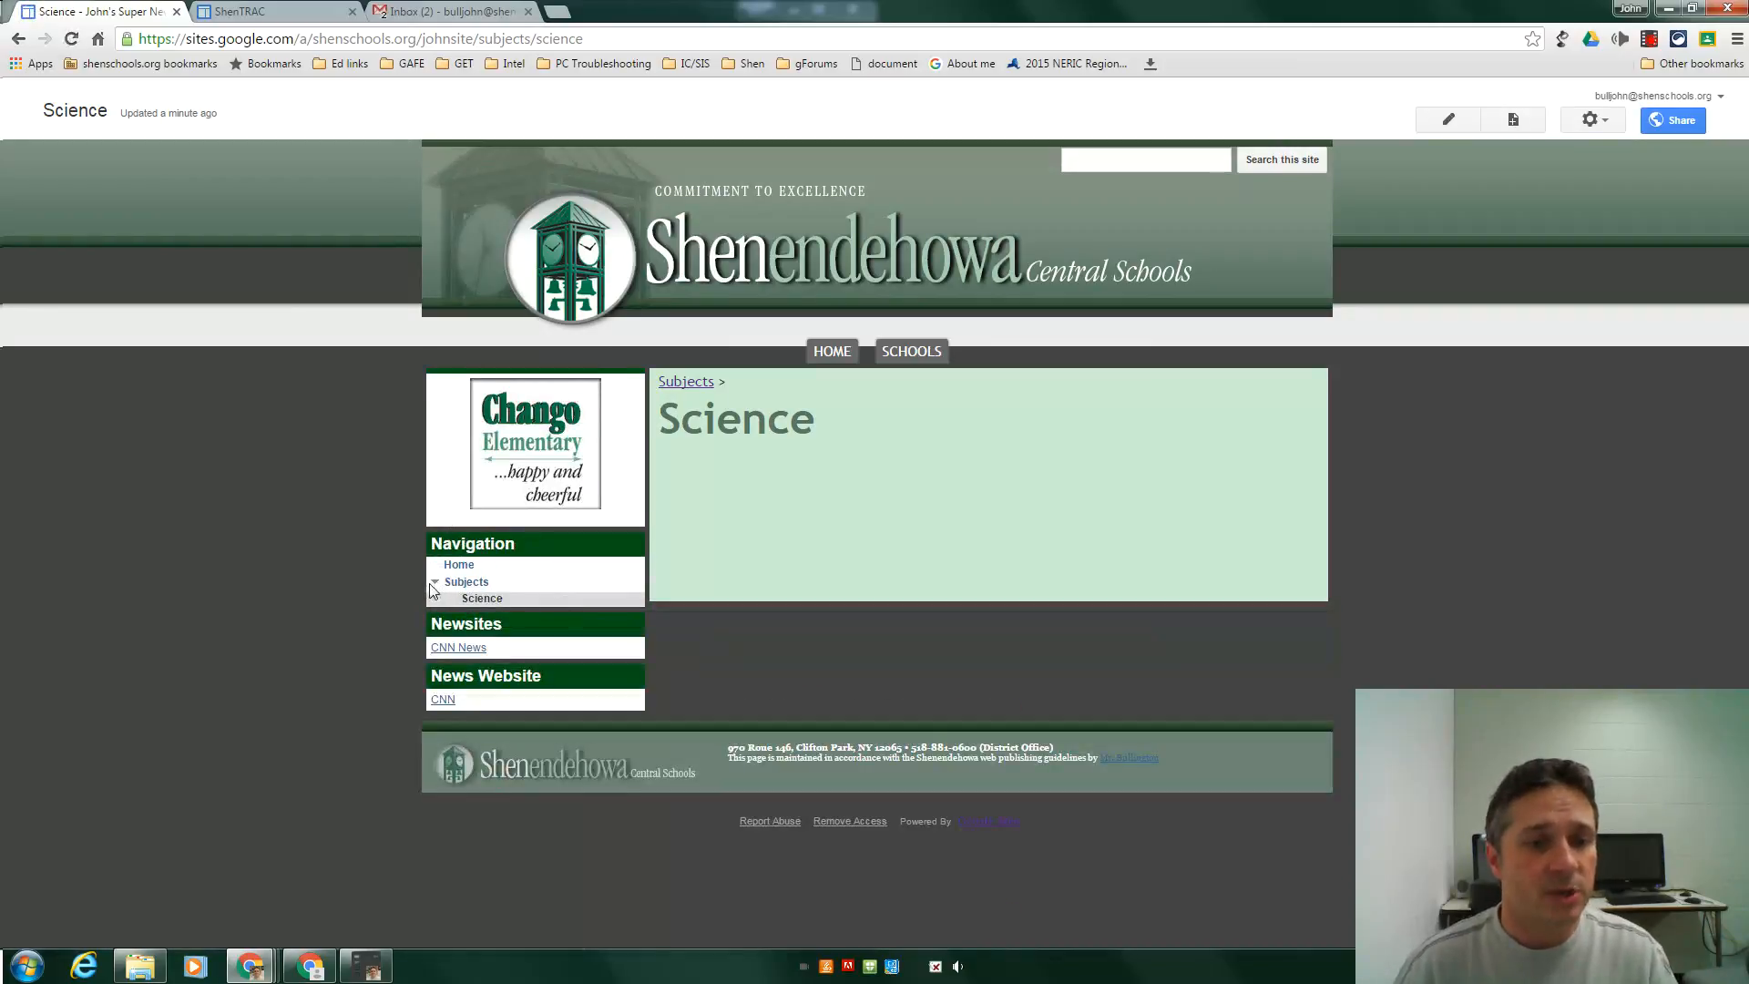
pyautogui.click(435, 585)
pyautogui.click(435, 583)
pyautogui.moveTo(1506, 166); pyautogui.dragTo(1521, 126)
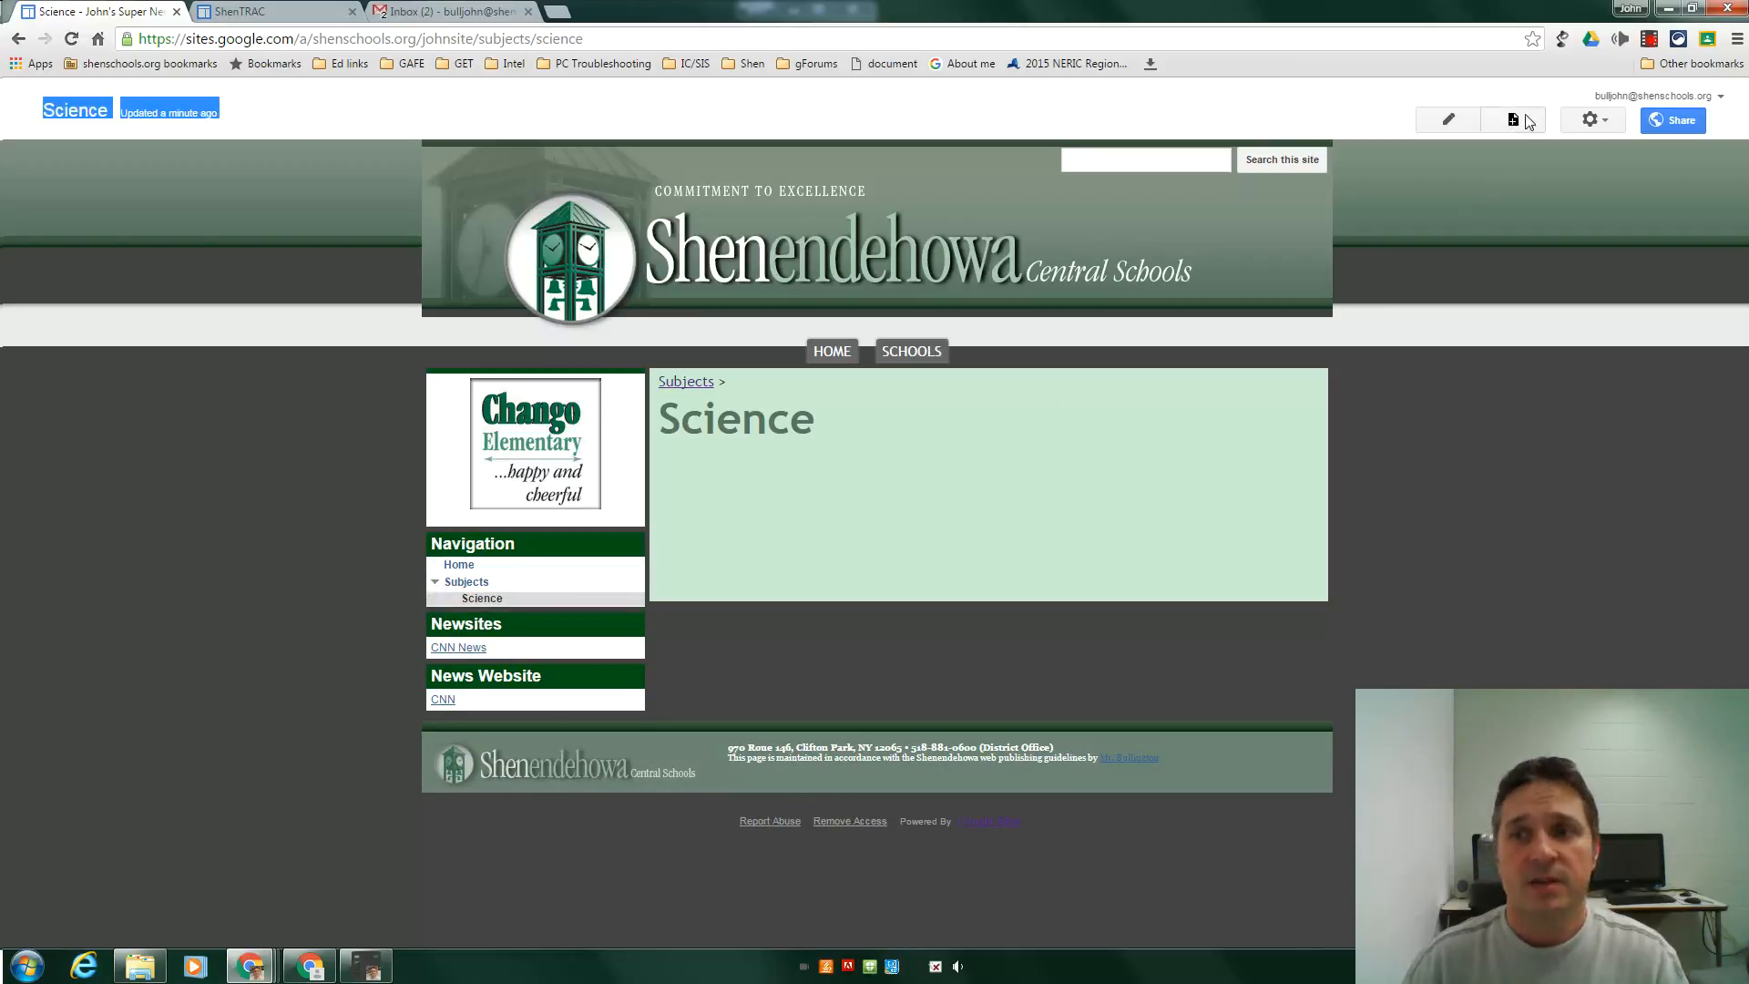
# Step: Create a page named Math with the Web Page template, choose Subjects as its parent location, and save the page
pyautogui.click(1518, 127)
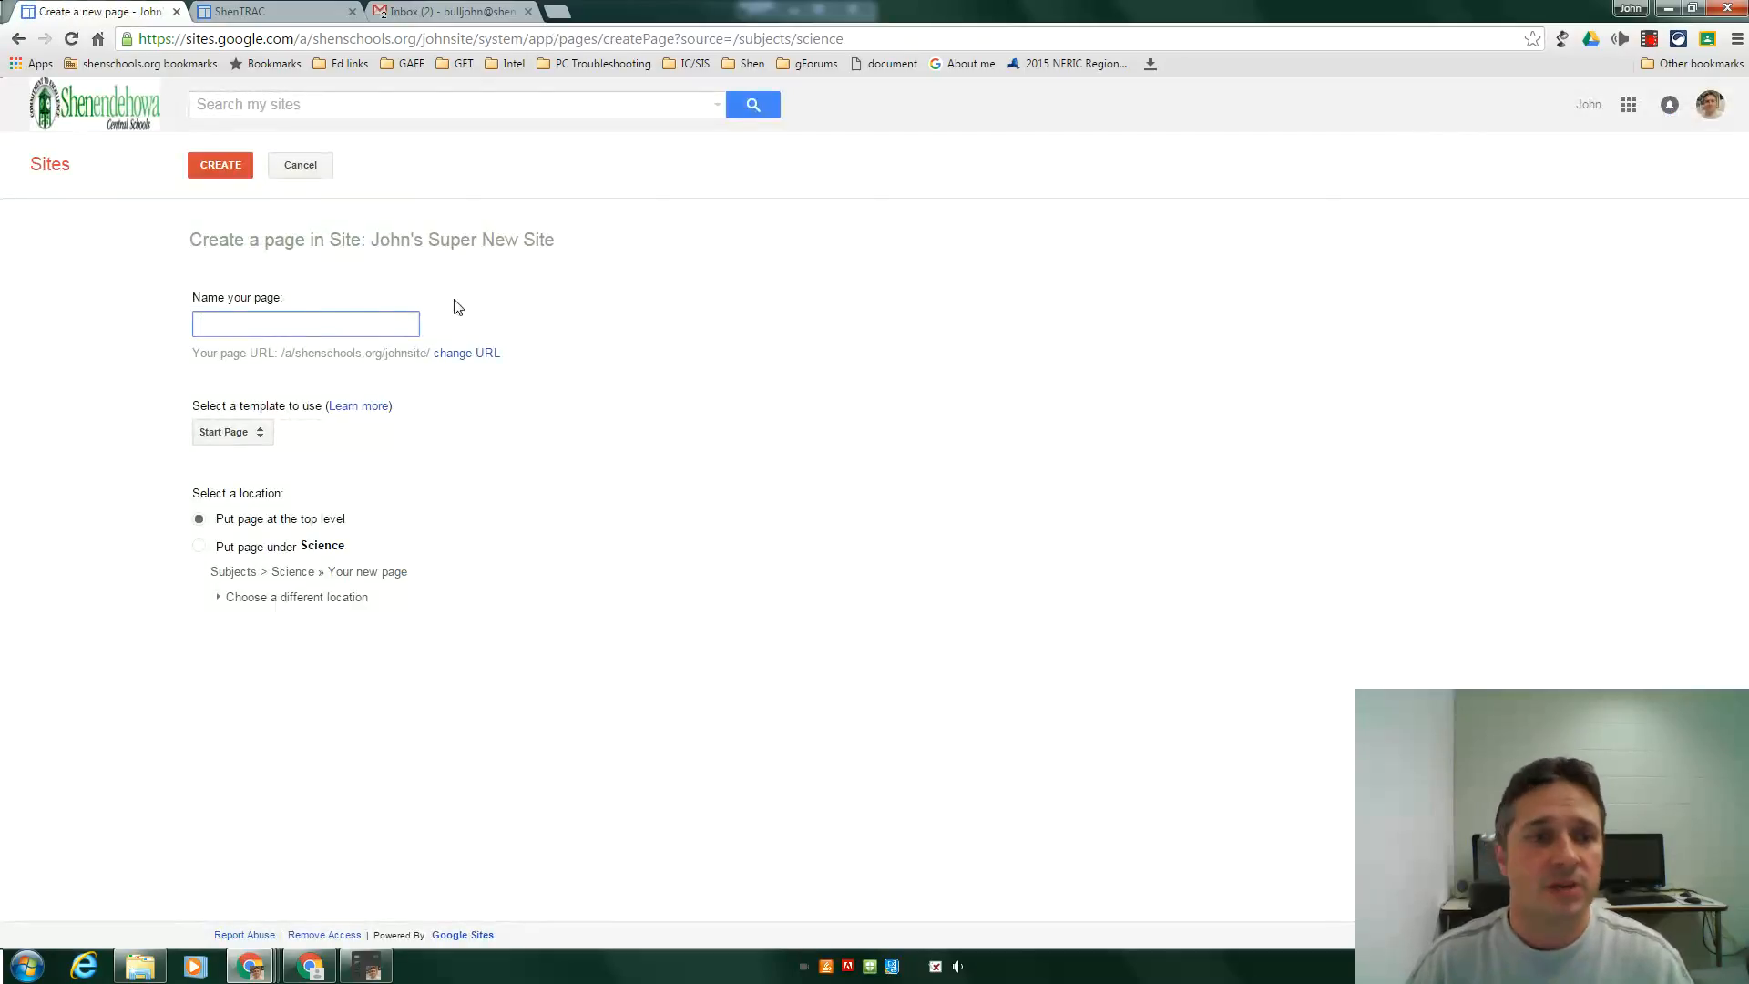
pyautogui.write('Math')
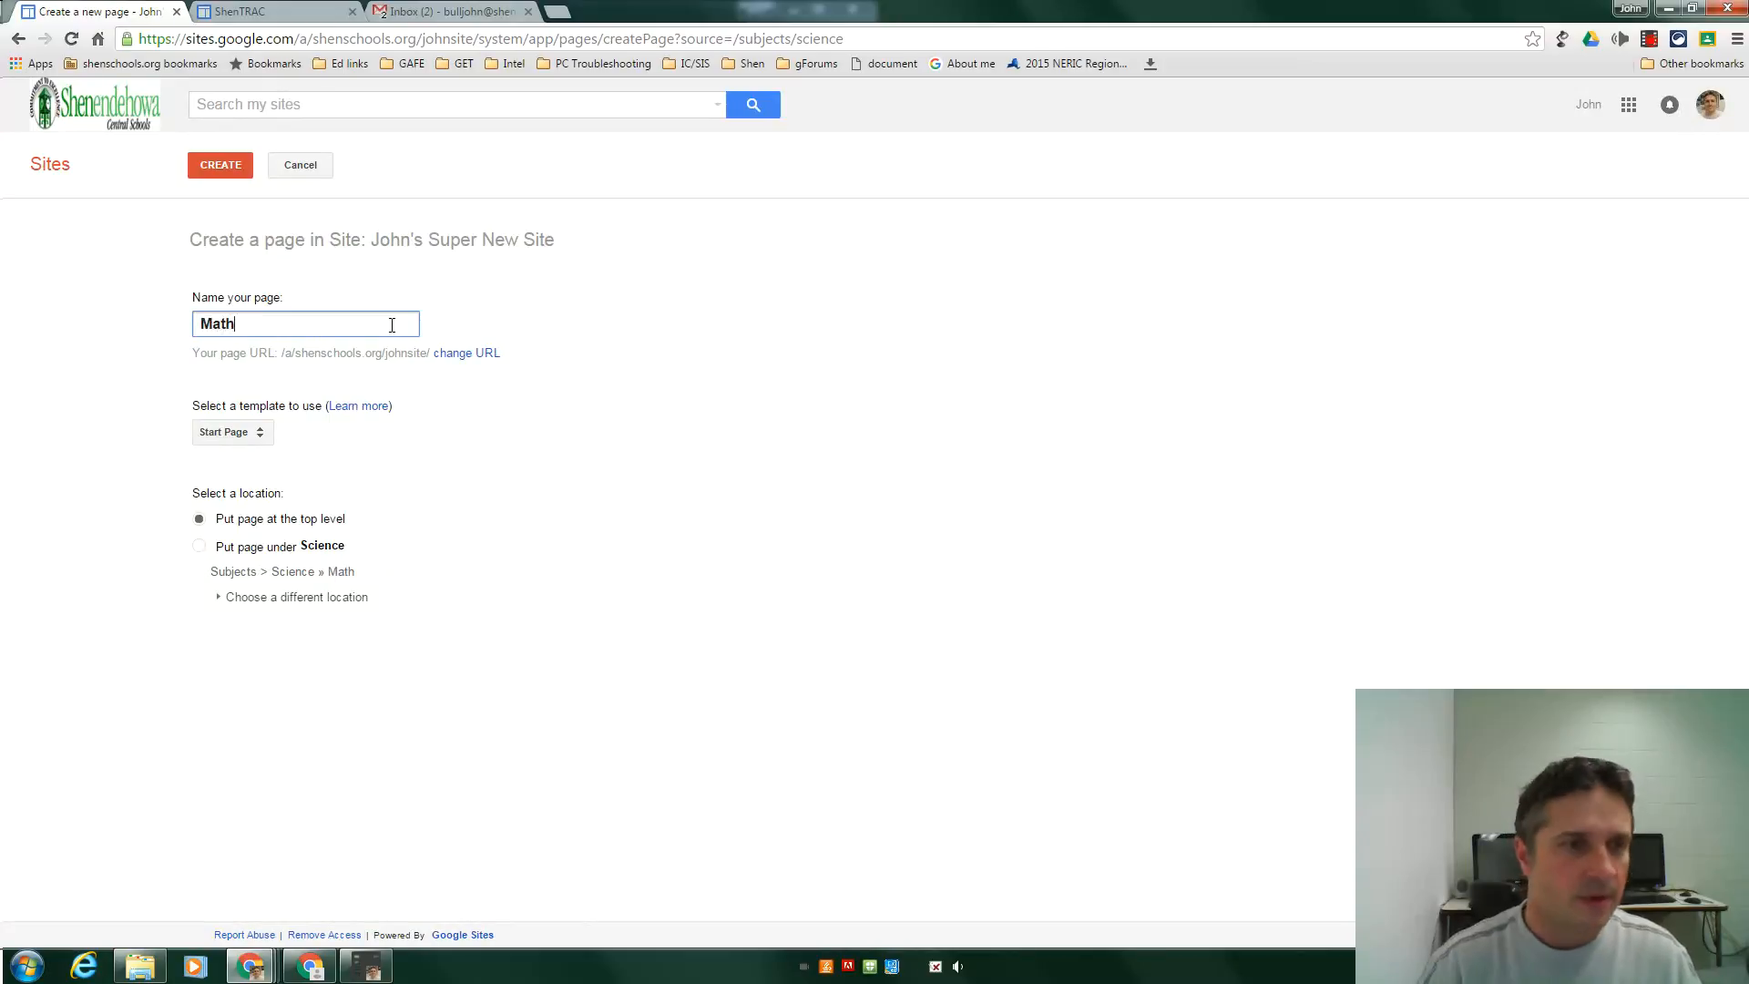
pyautogui.click(242, 430)
pyautogui.click(250, 456)
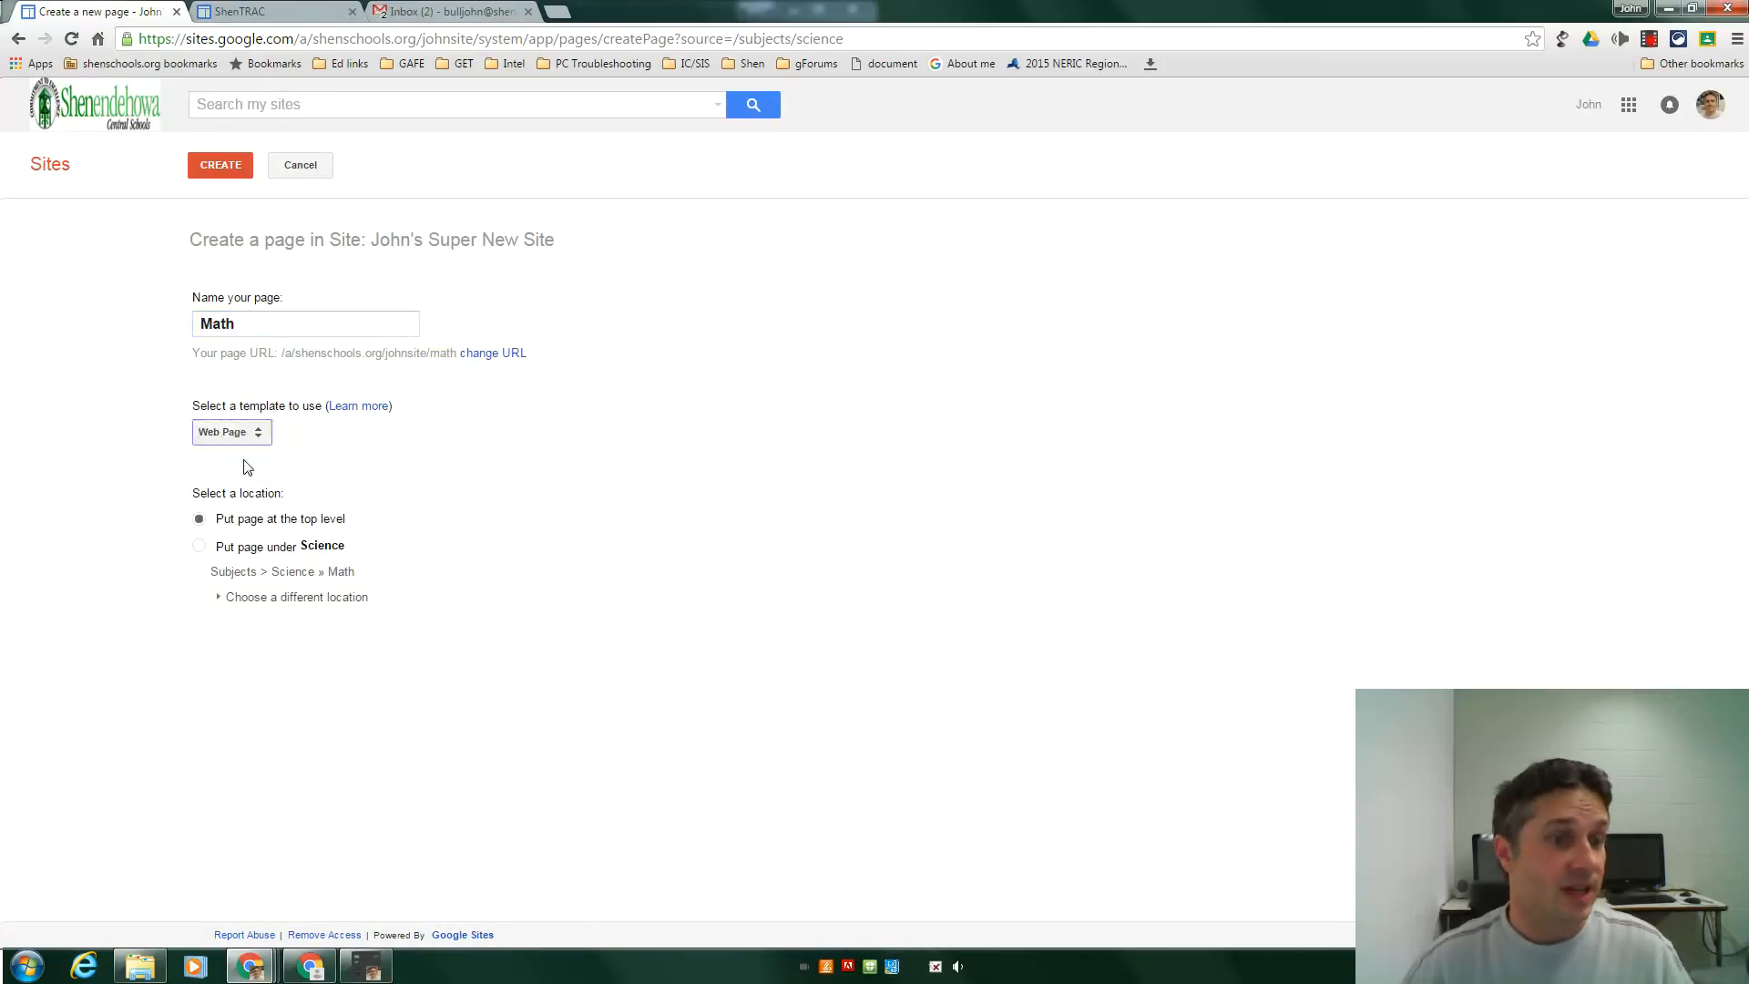
pyautogui.click(199, 547)
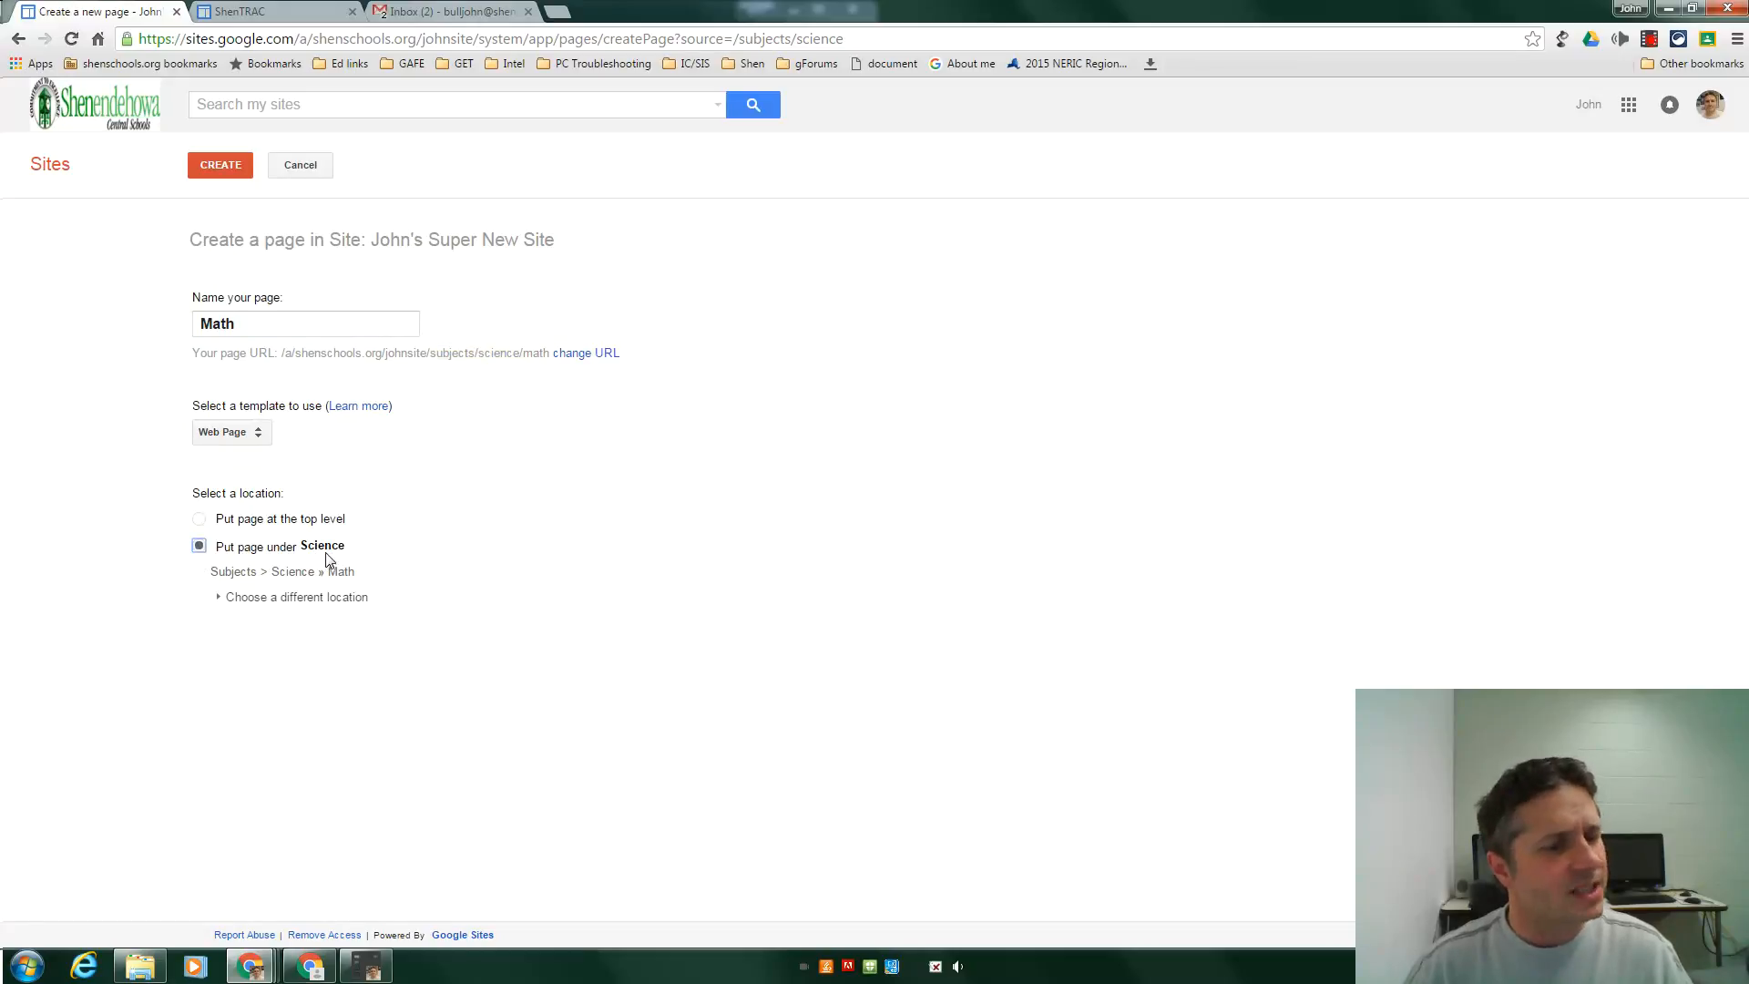
pyautogui.click(235, 598)
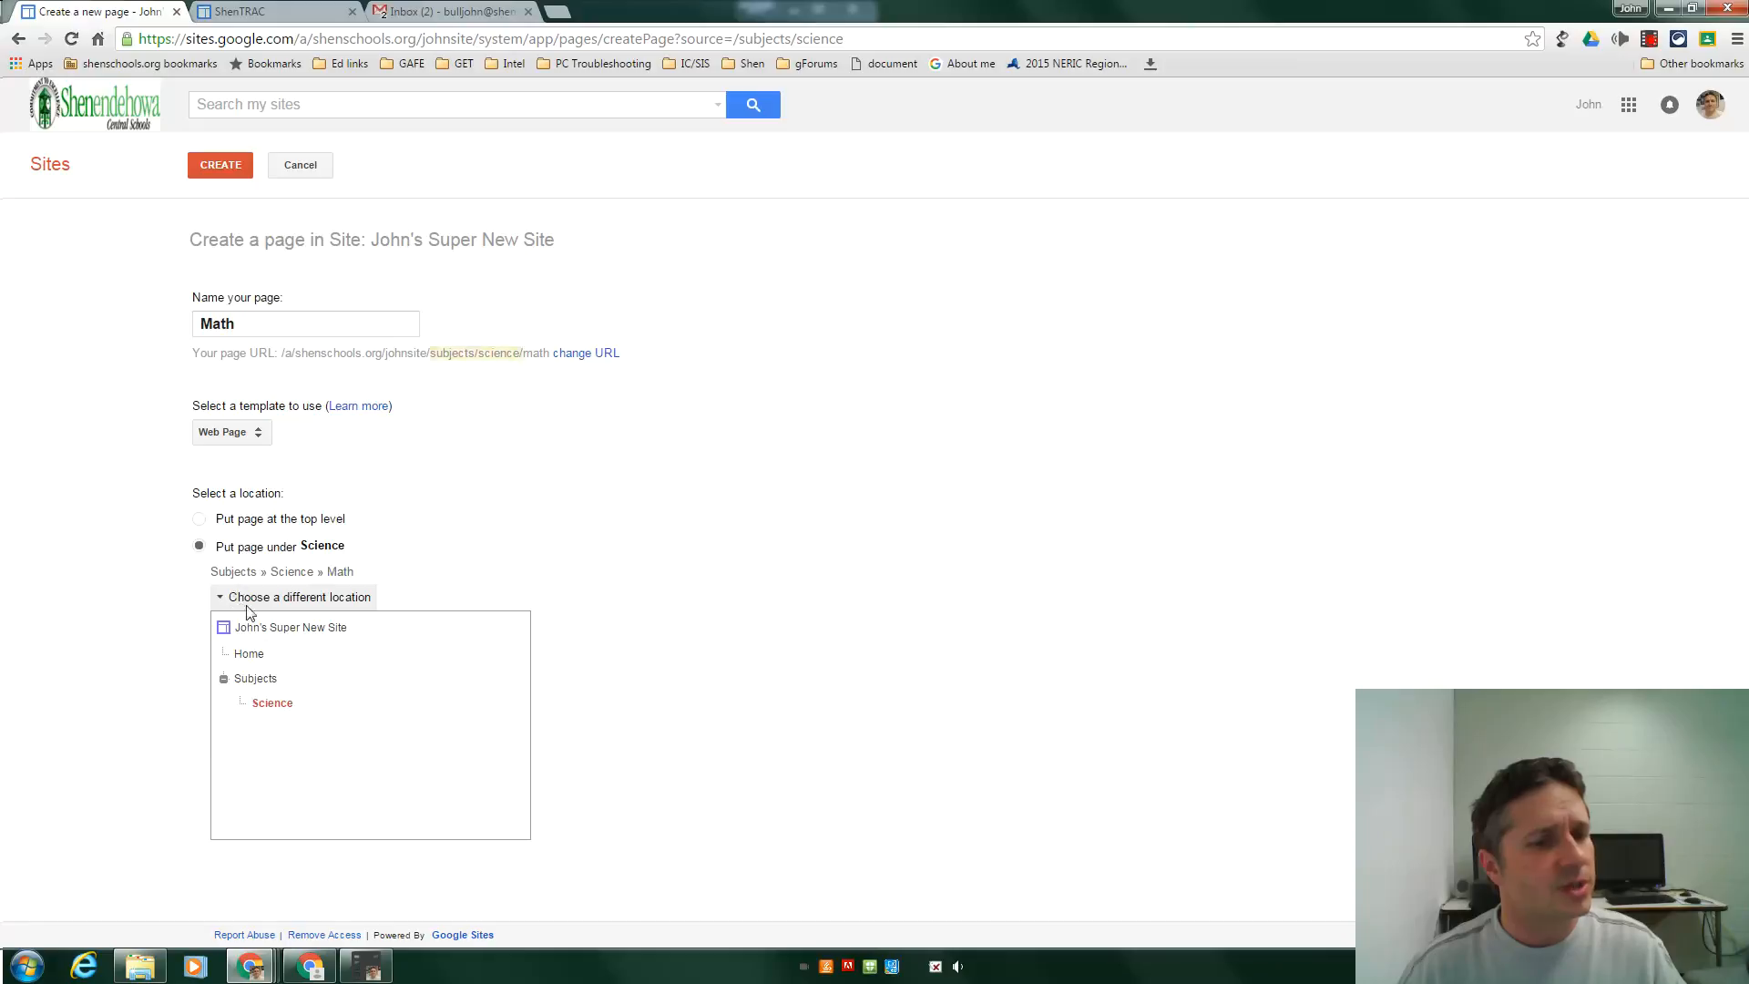
pyautogui.click(224, 687)
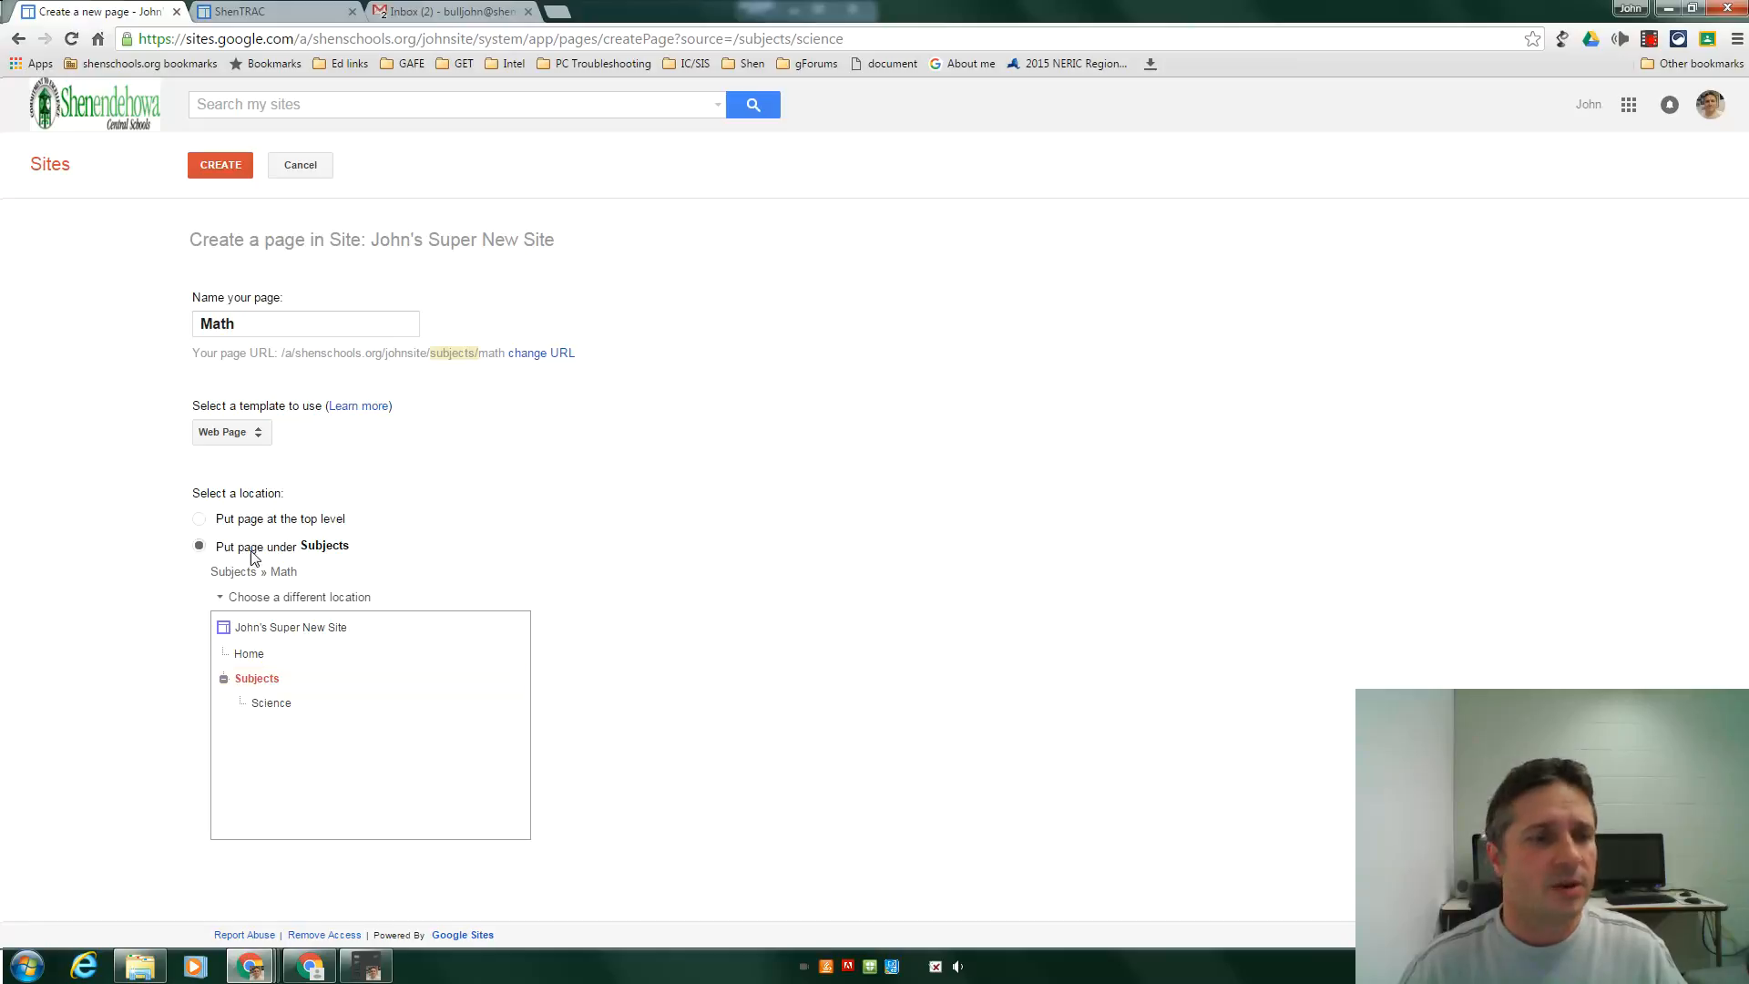
pyautogui.click(204, 173)
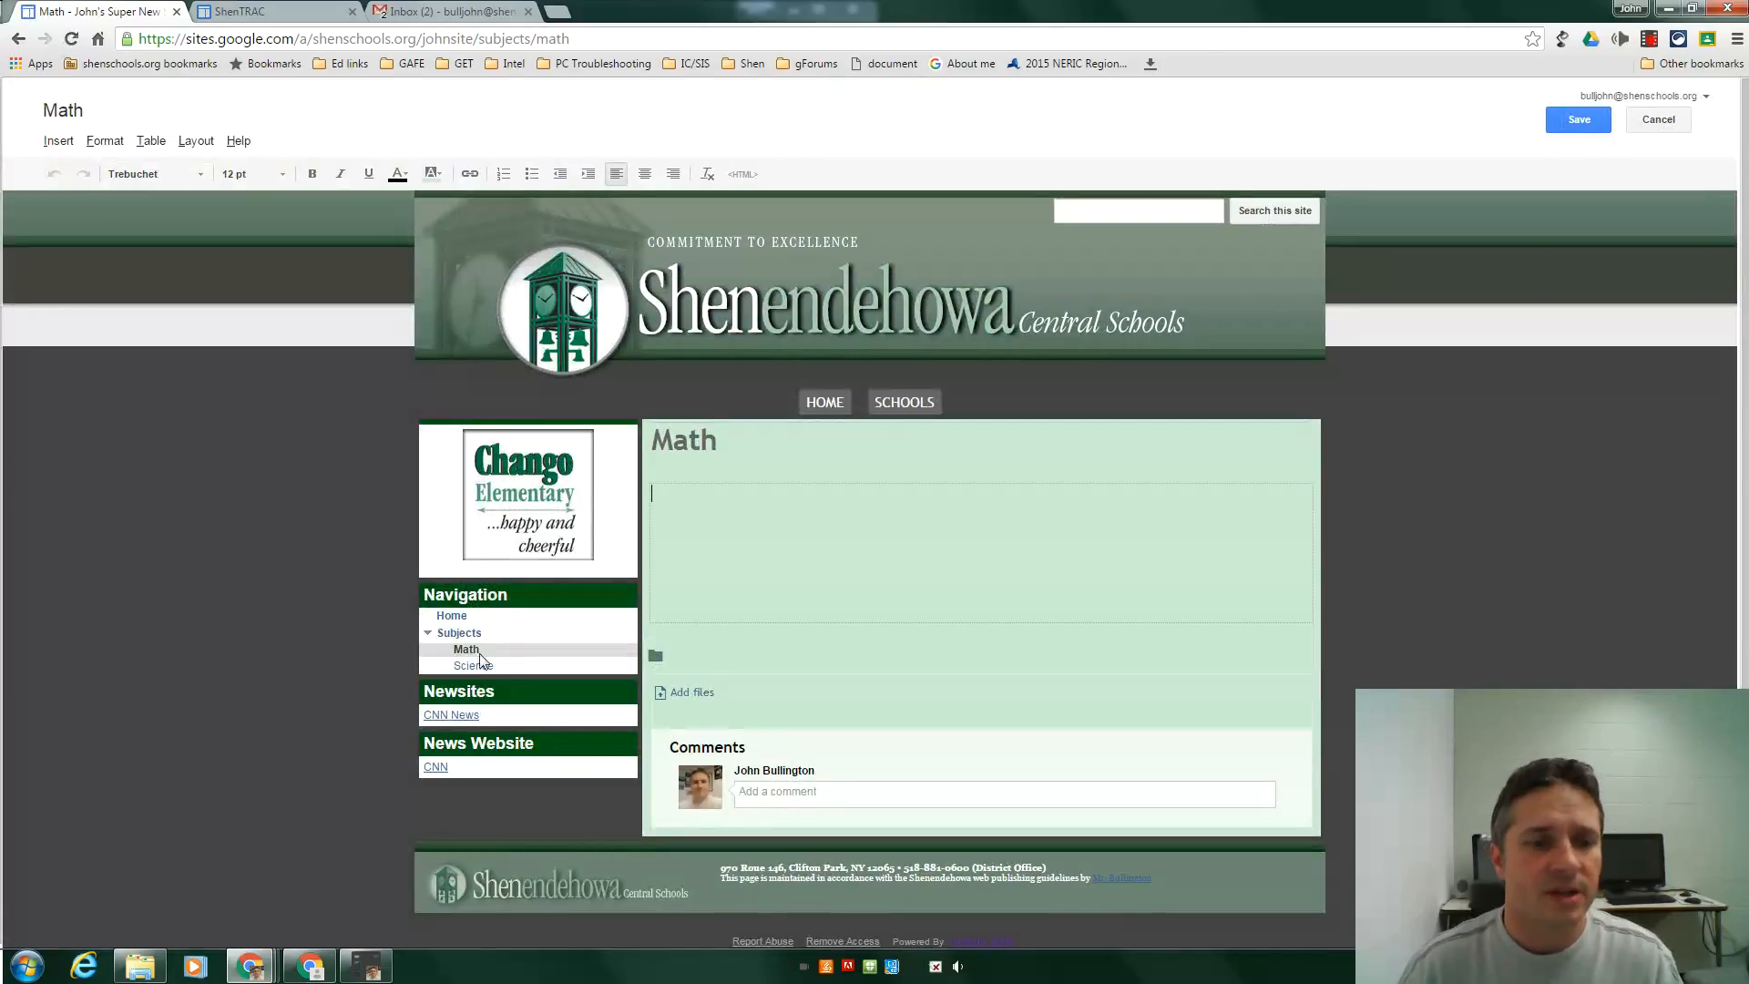
pyautogui.click(1581, 127)
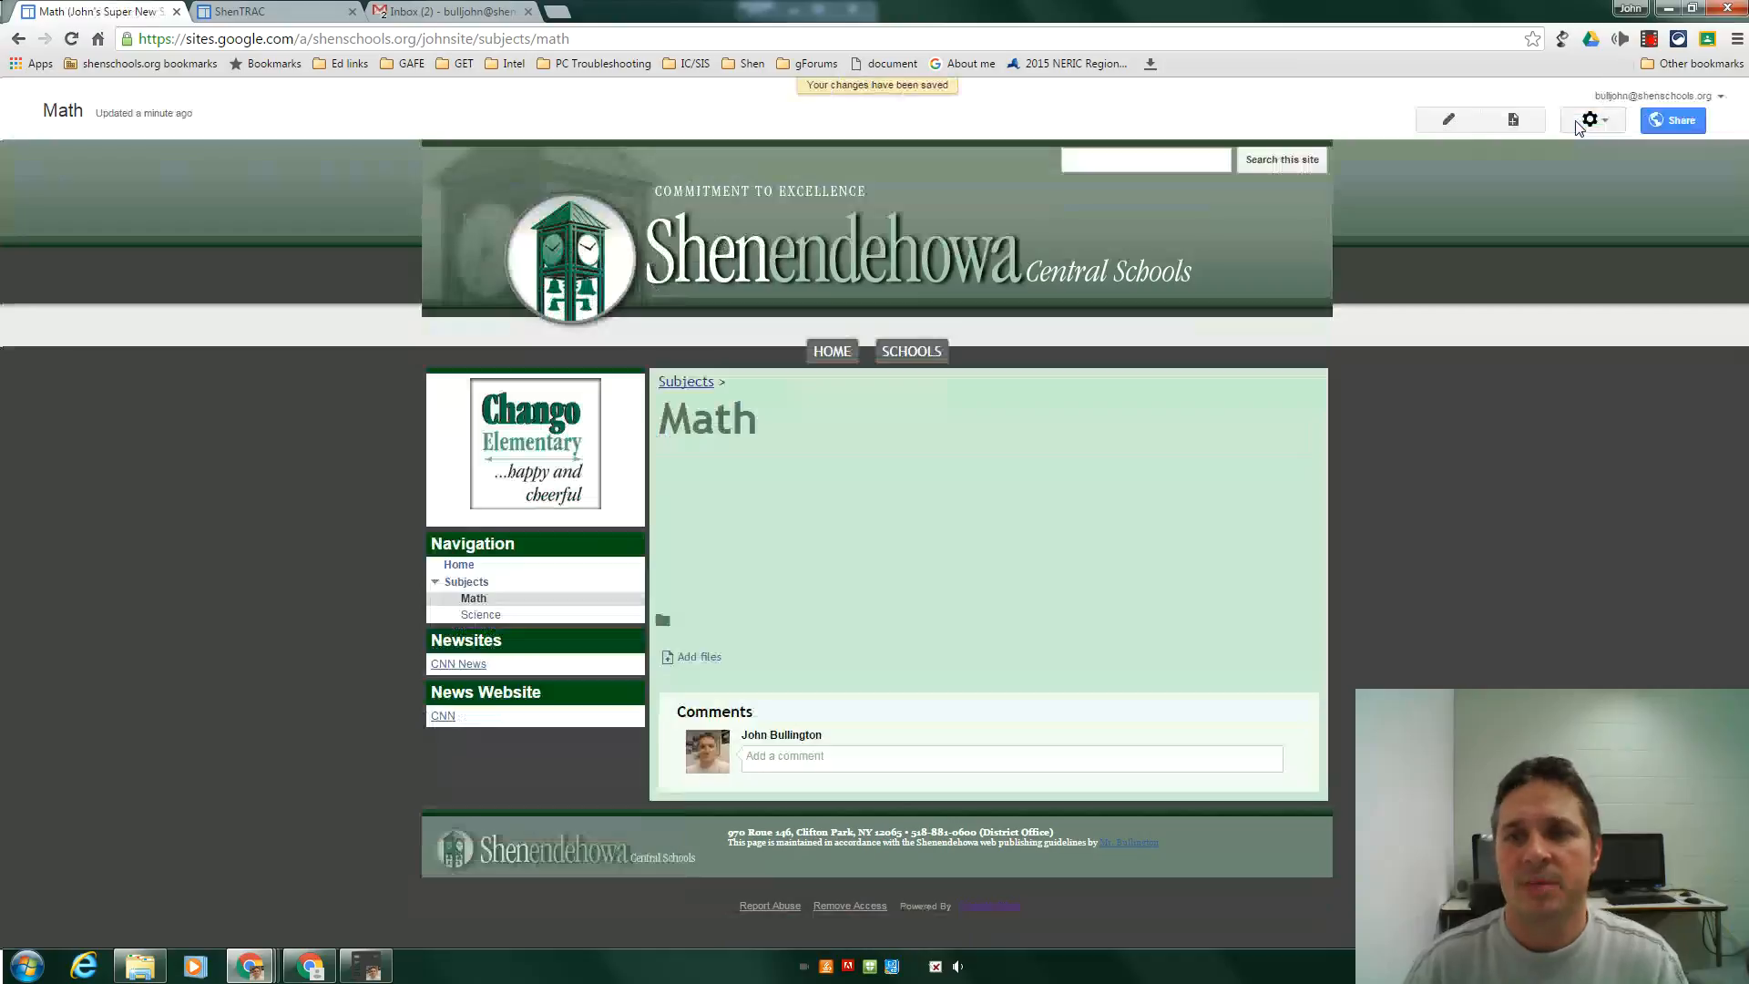
# Step: Create a page named Social Studies at the top level with the Web Page template and save it
pyautogui.click(1512, 119)
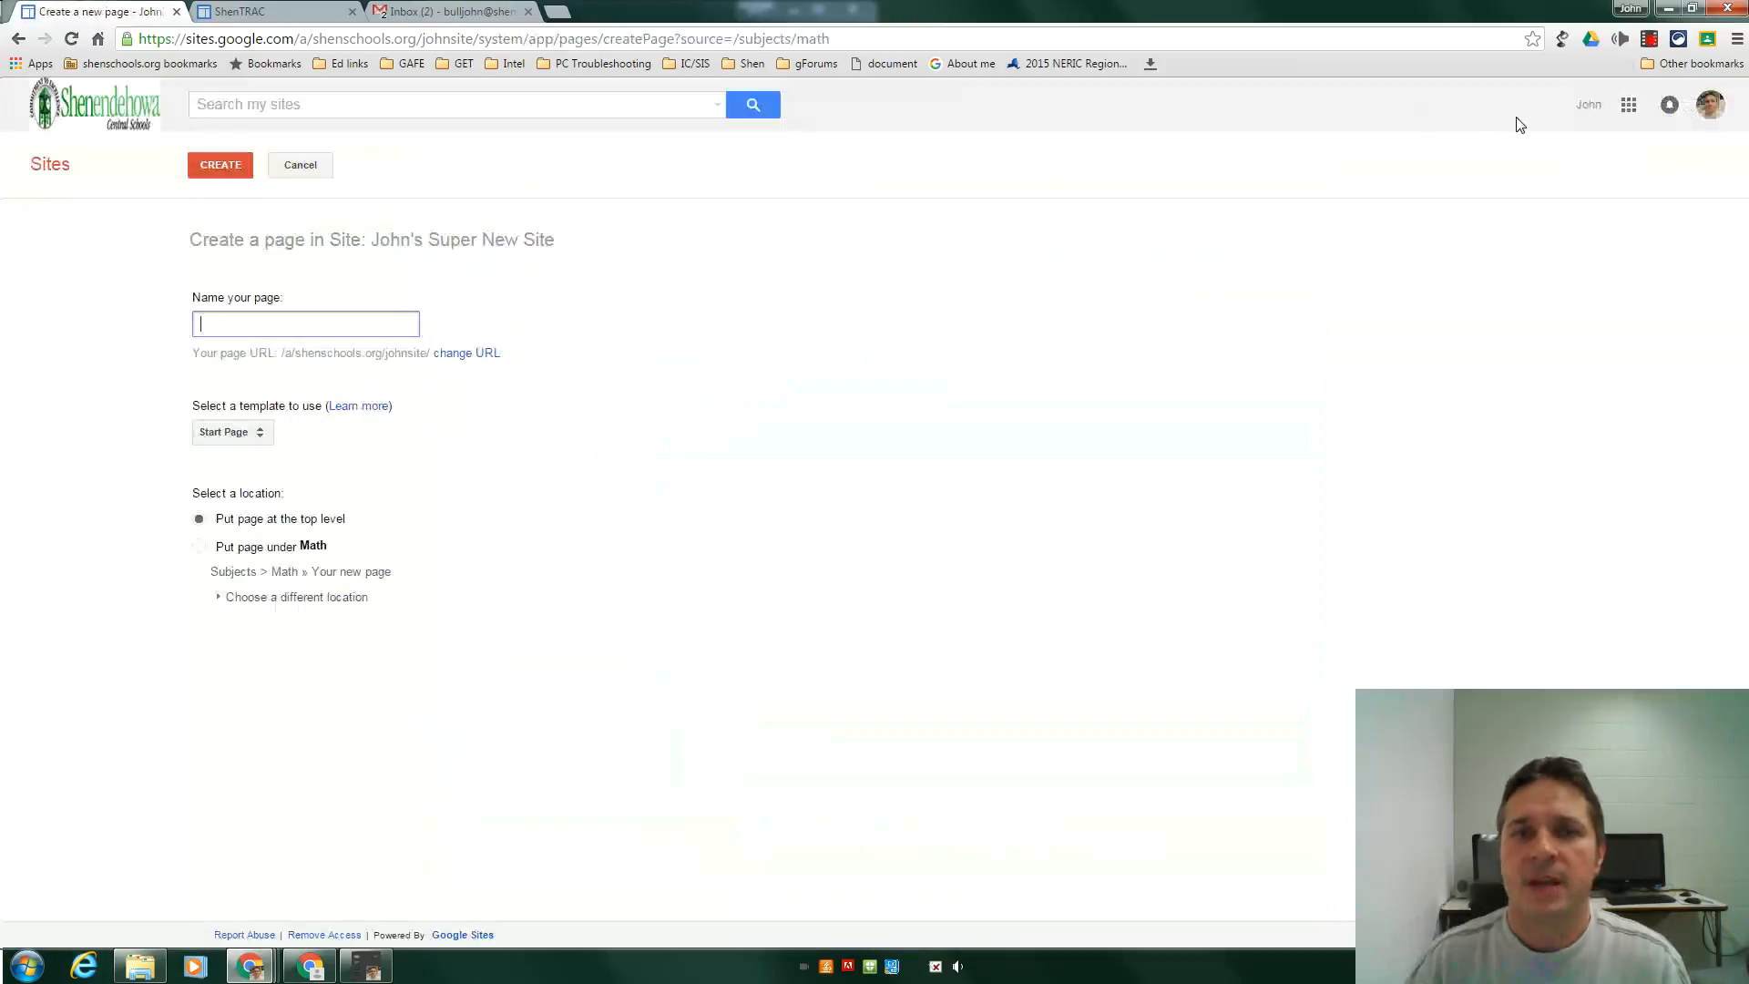
pyautogui.write('S')
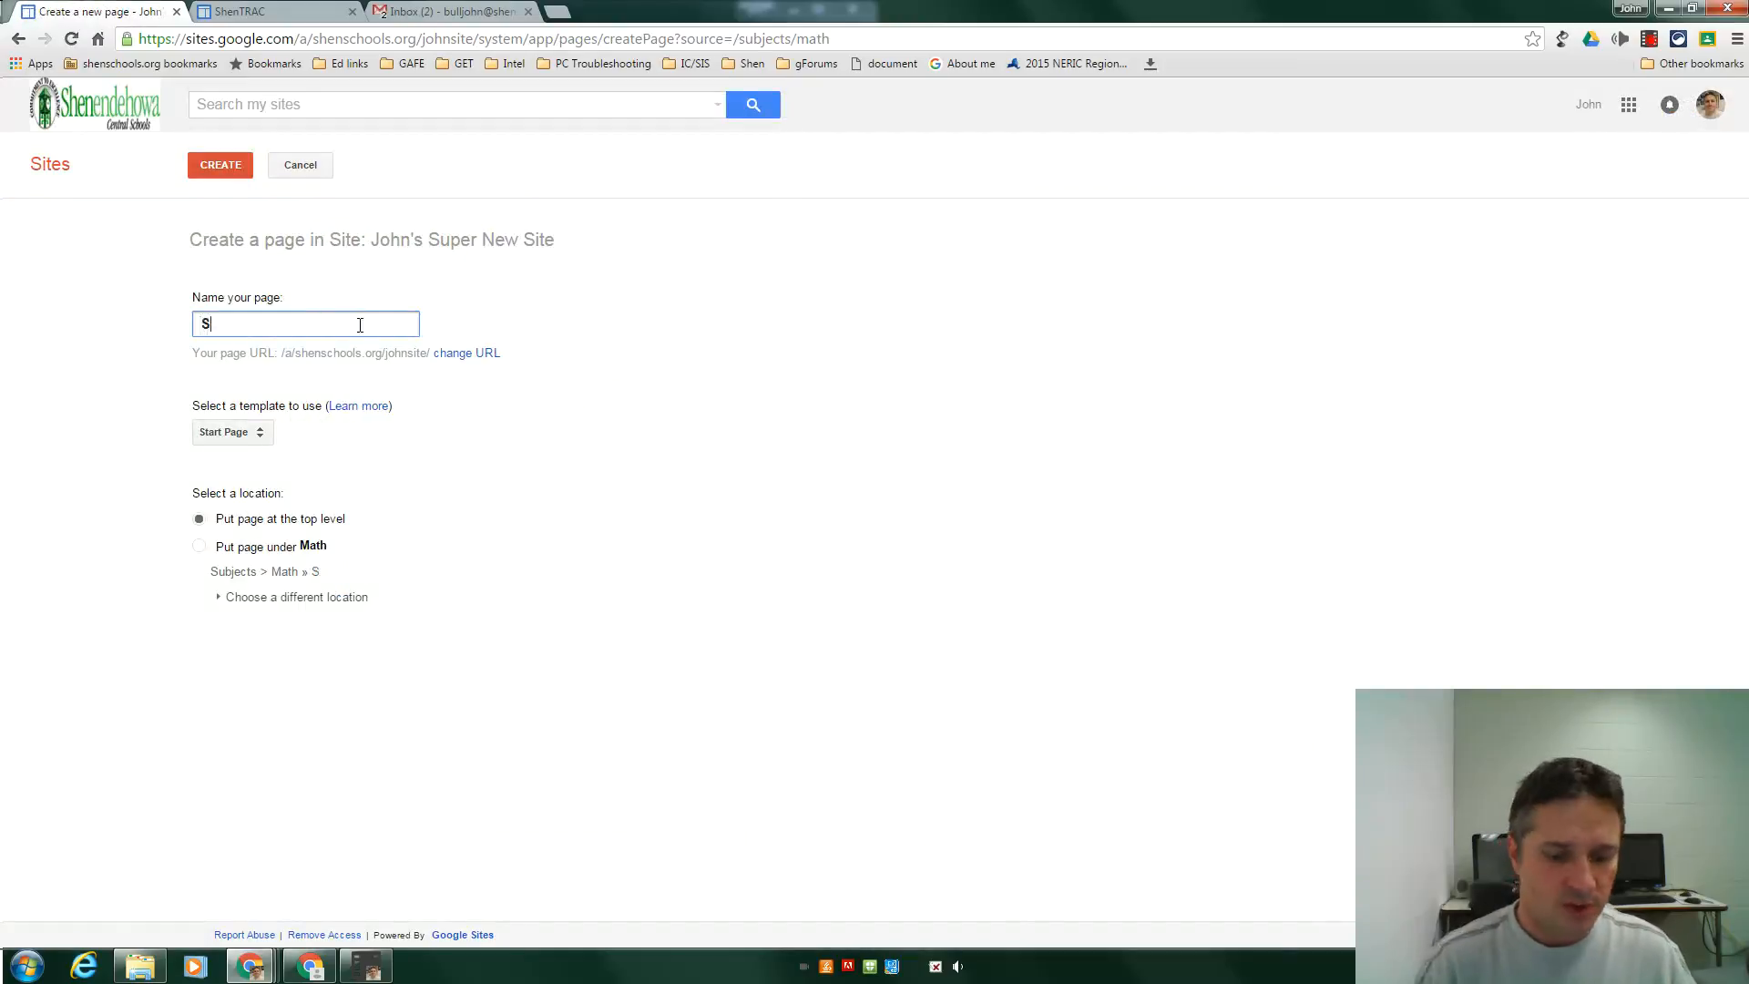
pyautogui.write('ocial Studies')
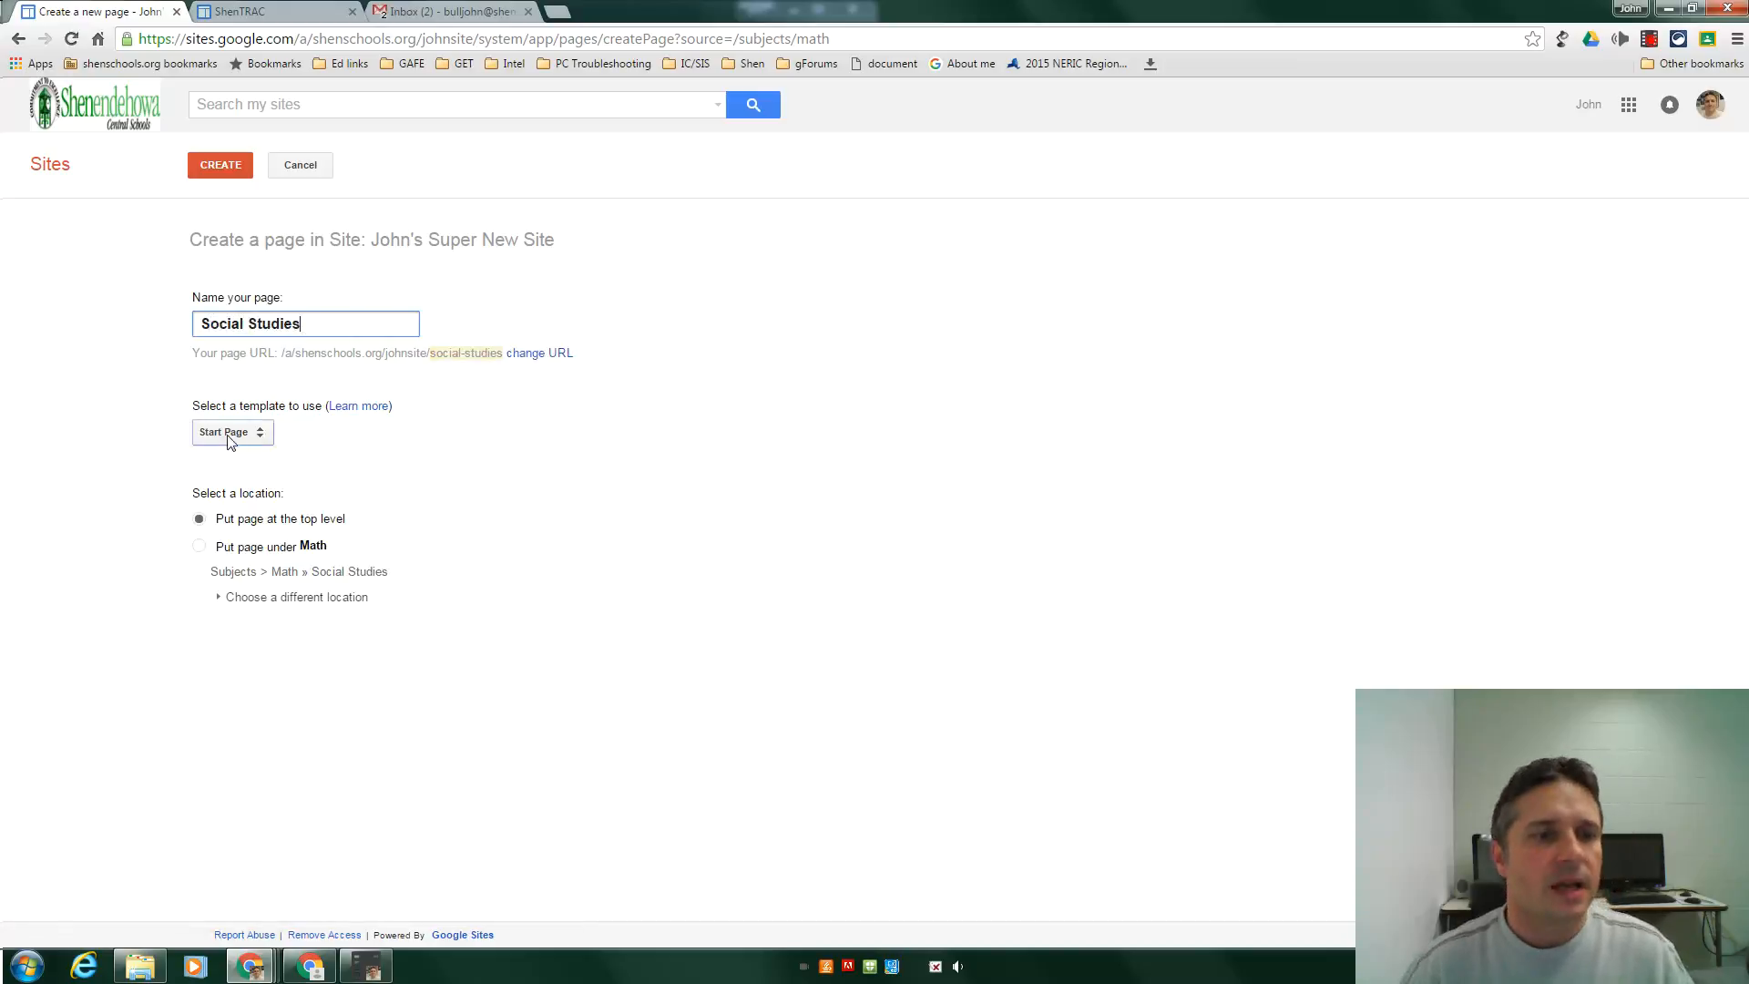
pyautogui.click(235, 432)
pyautogui.click(241, 460)
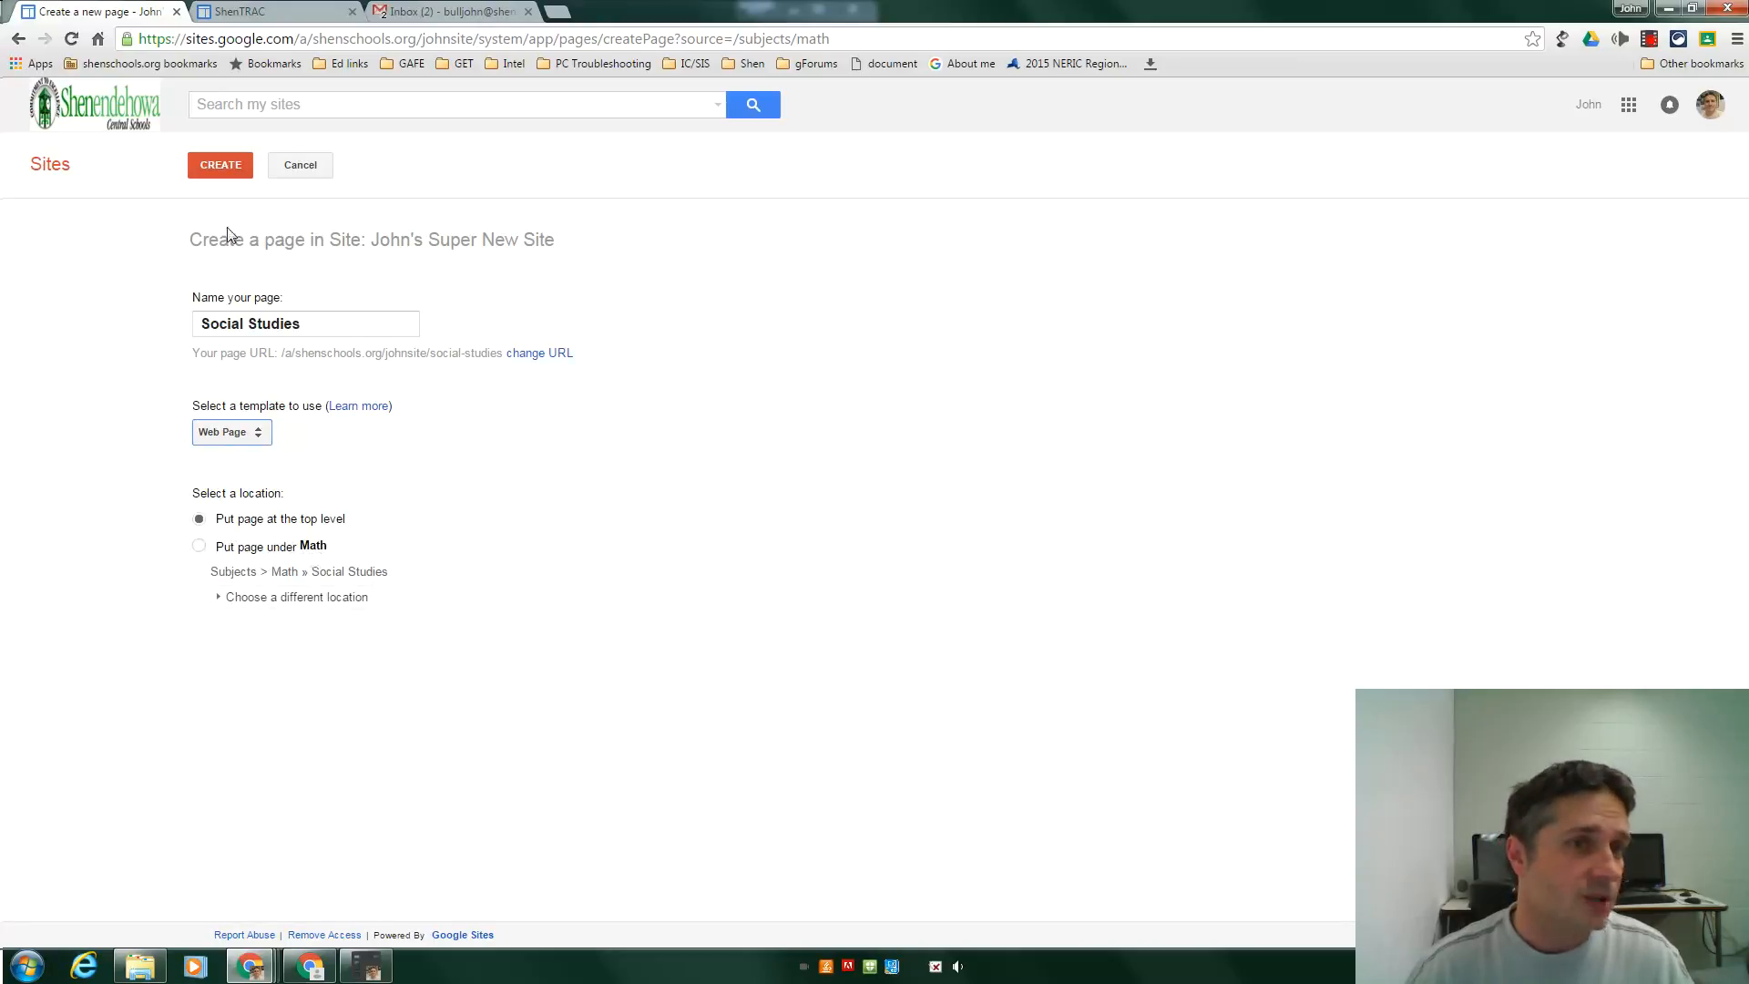
pyautogui.click(237, 168)
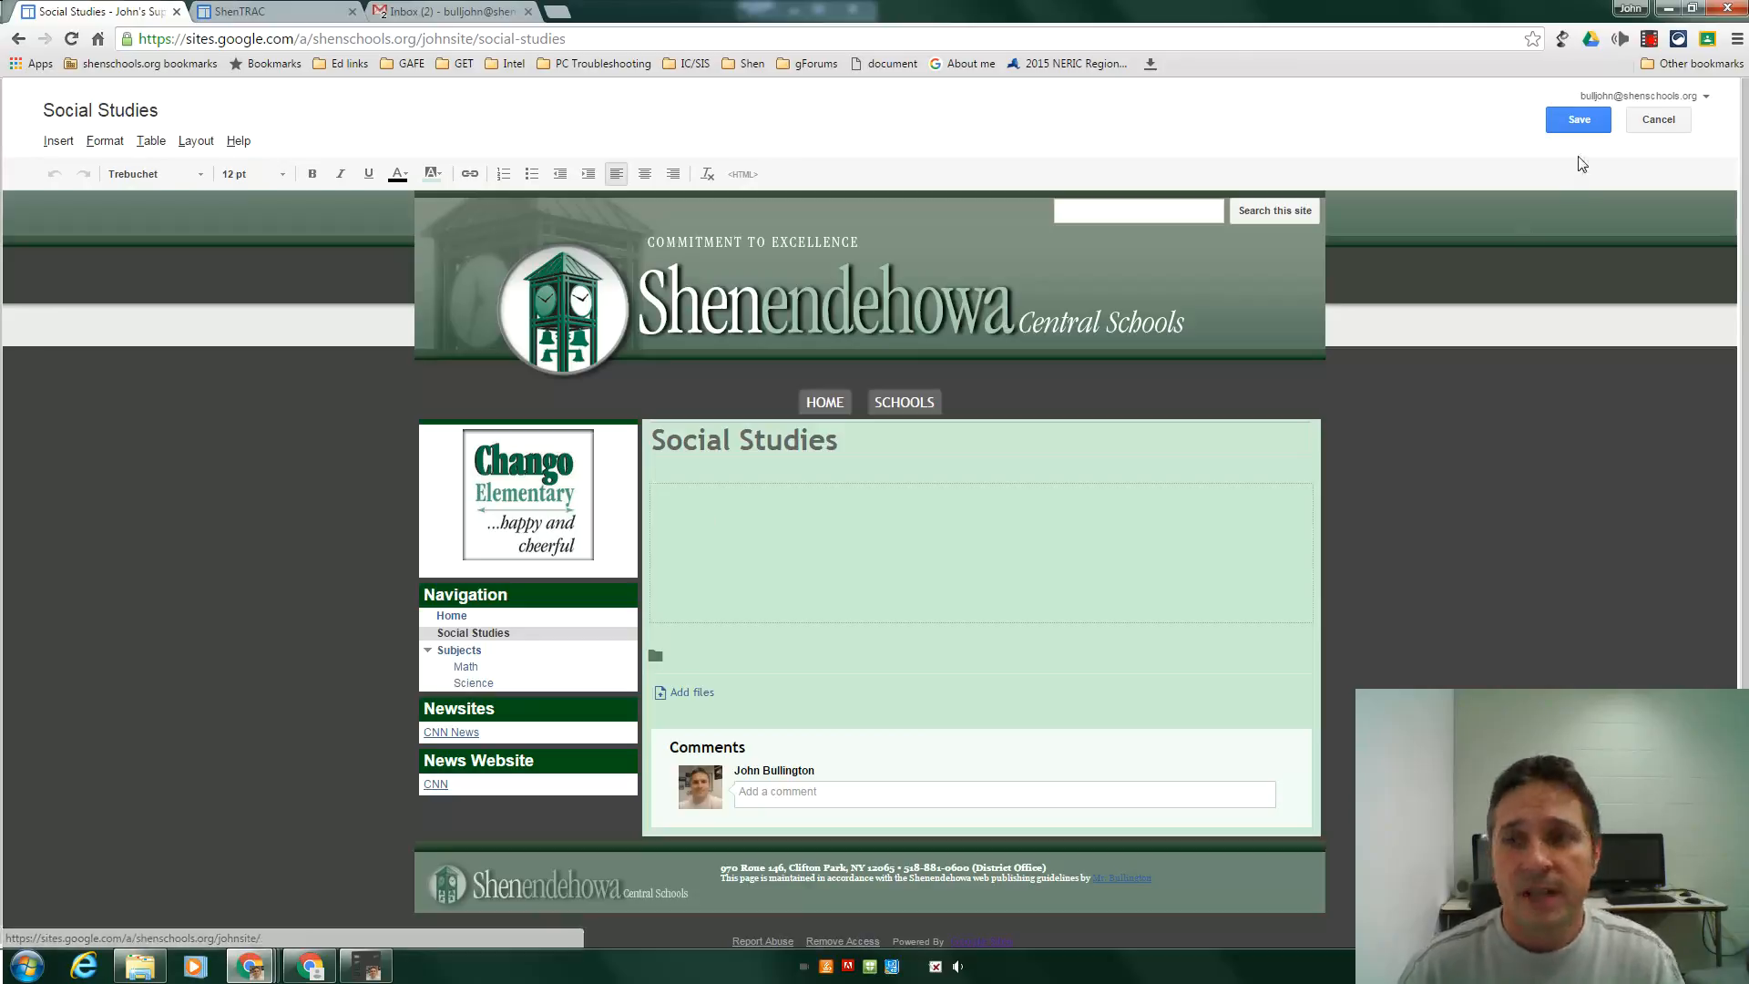
pyautogui.click(1578, 119)
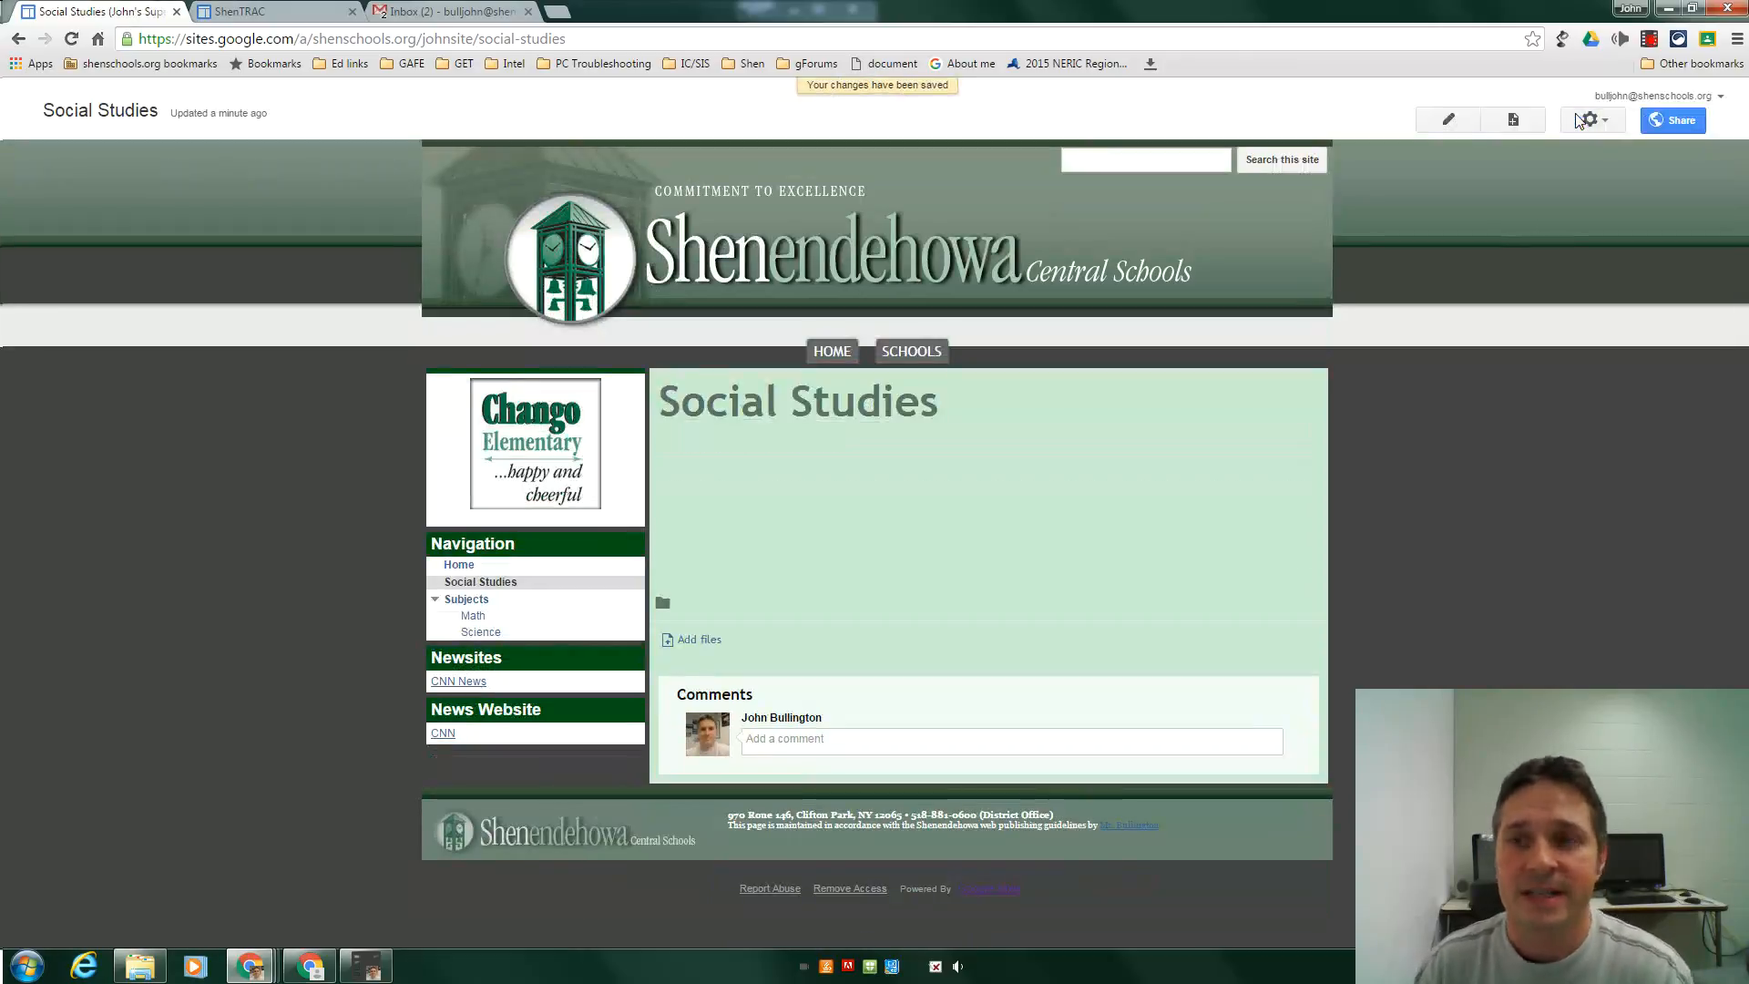
# Step: Move the Social Studies page under Subjects in the site management page hierarchy
pyautogui.click(1580, 122)
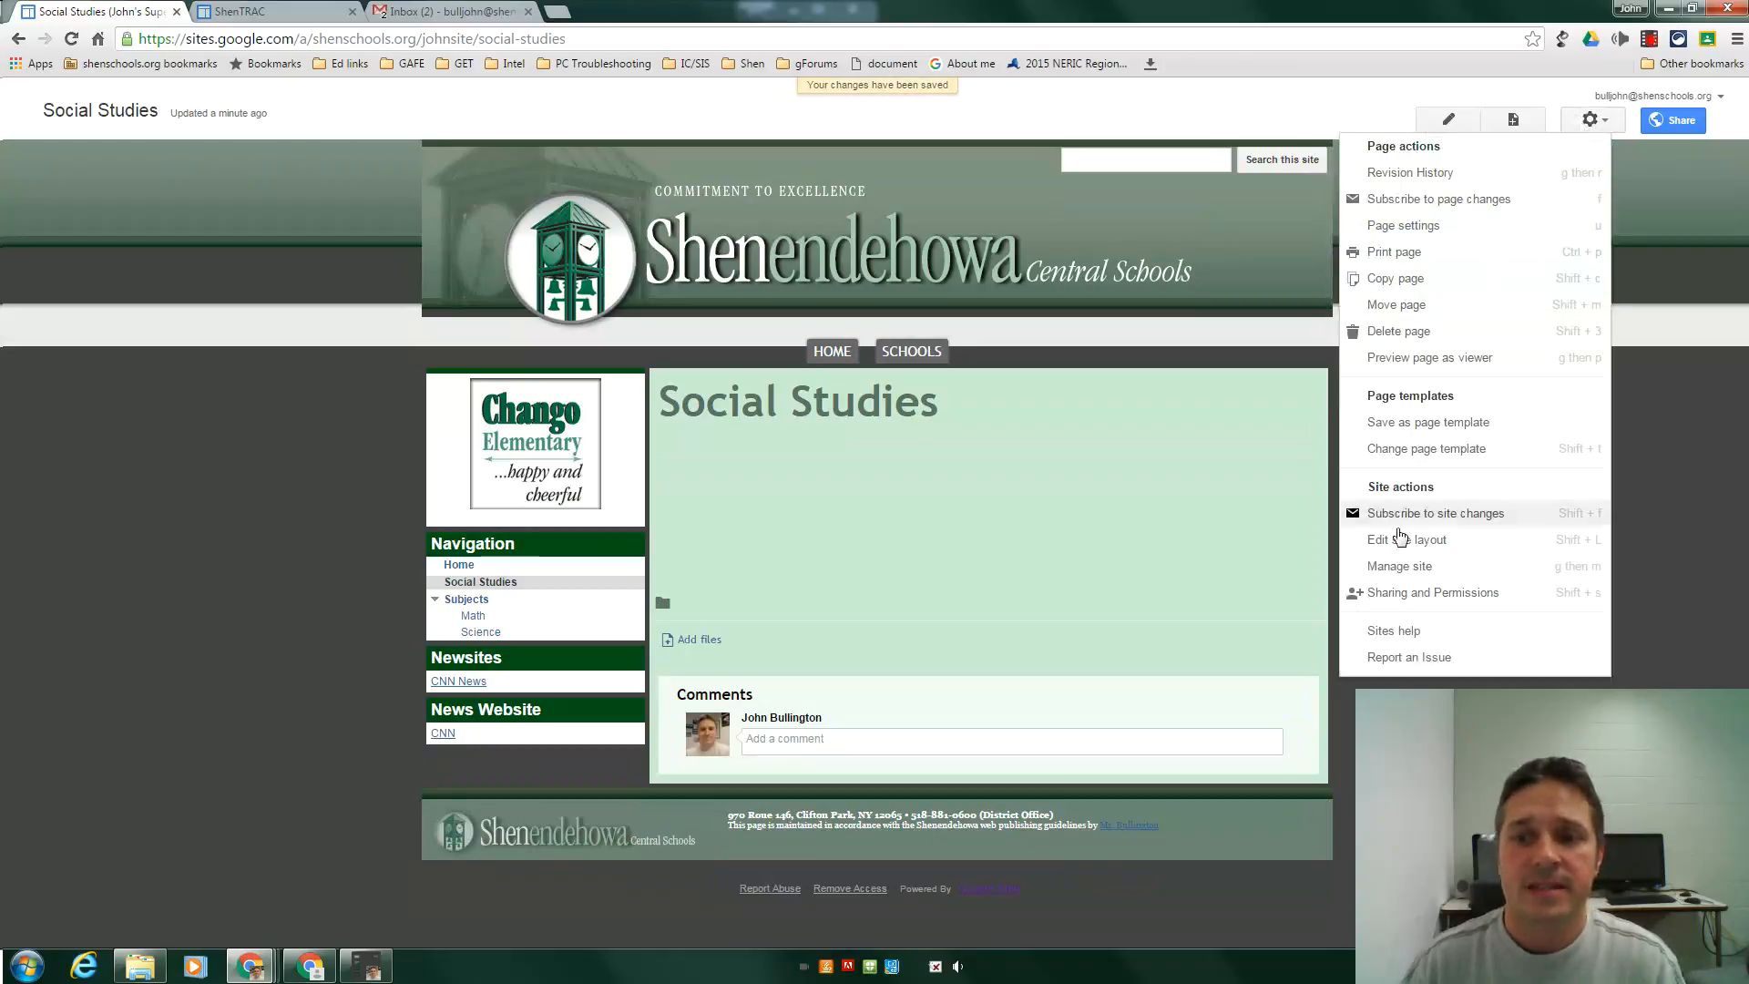
pyautogui.click(1393, 568)
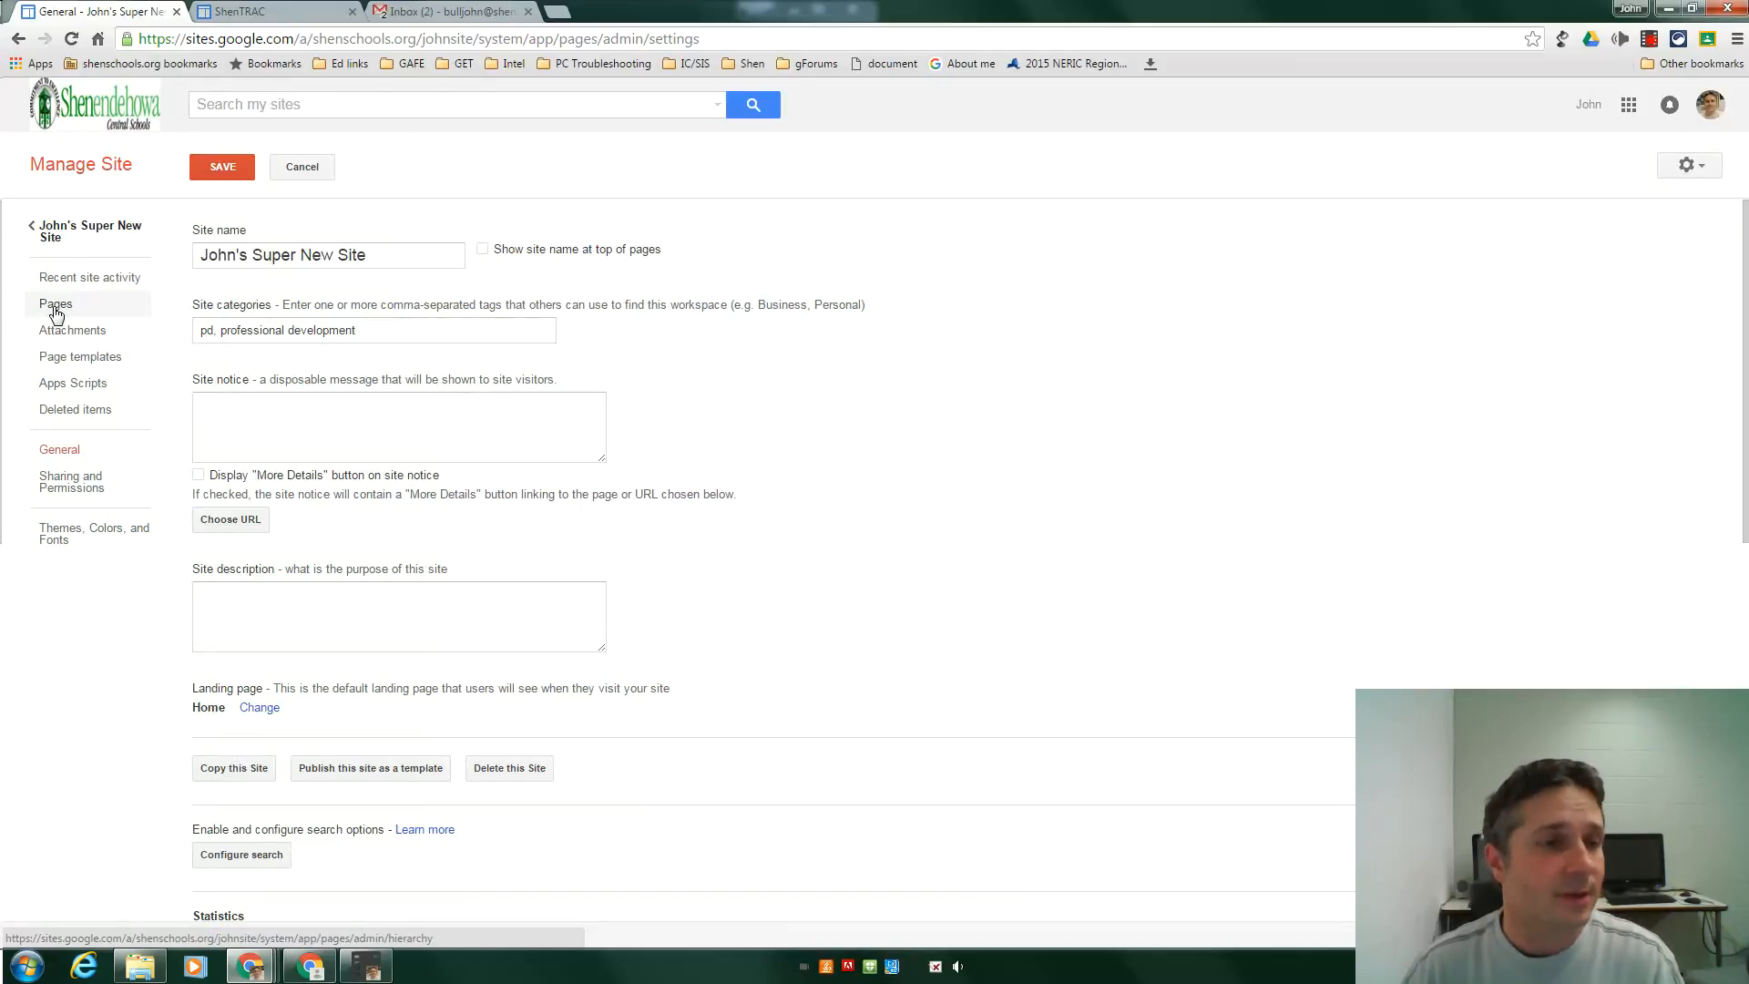
pyautogui.click(56, 309)
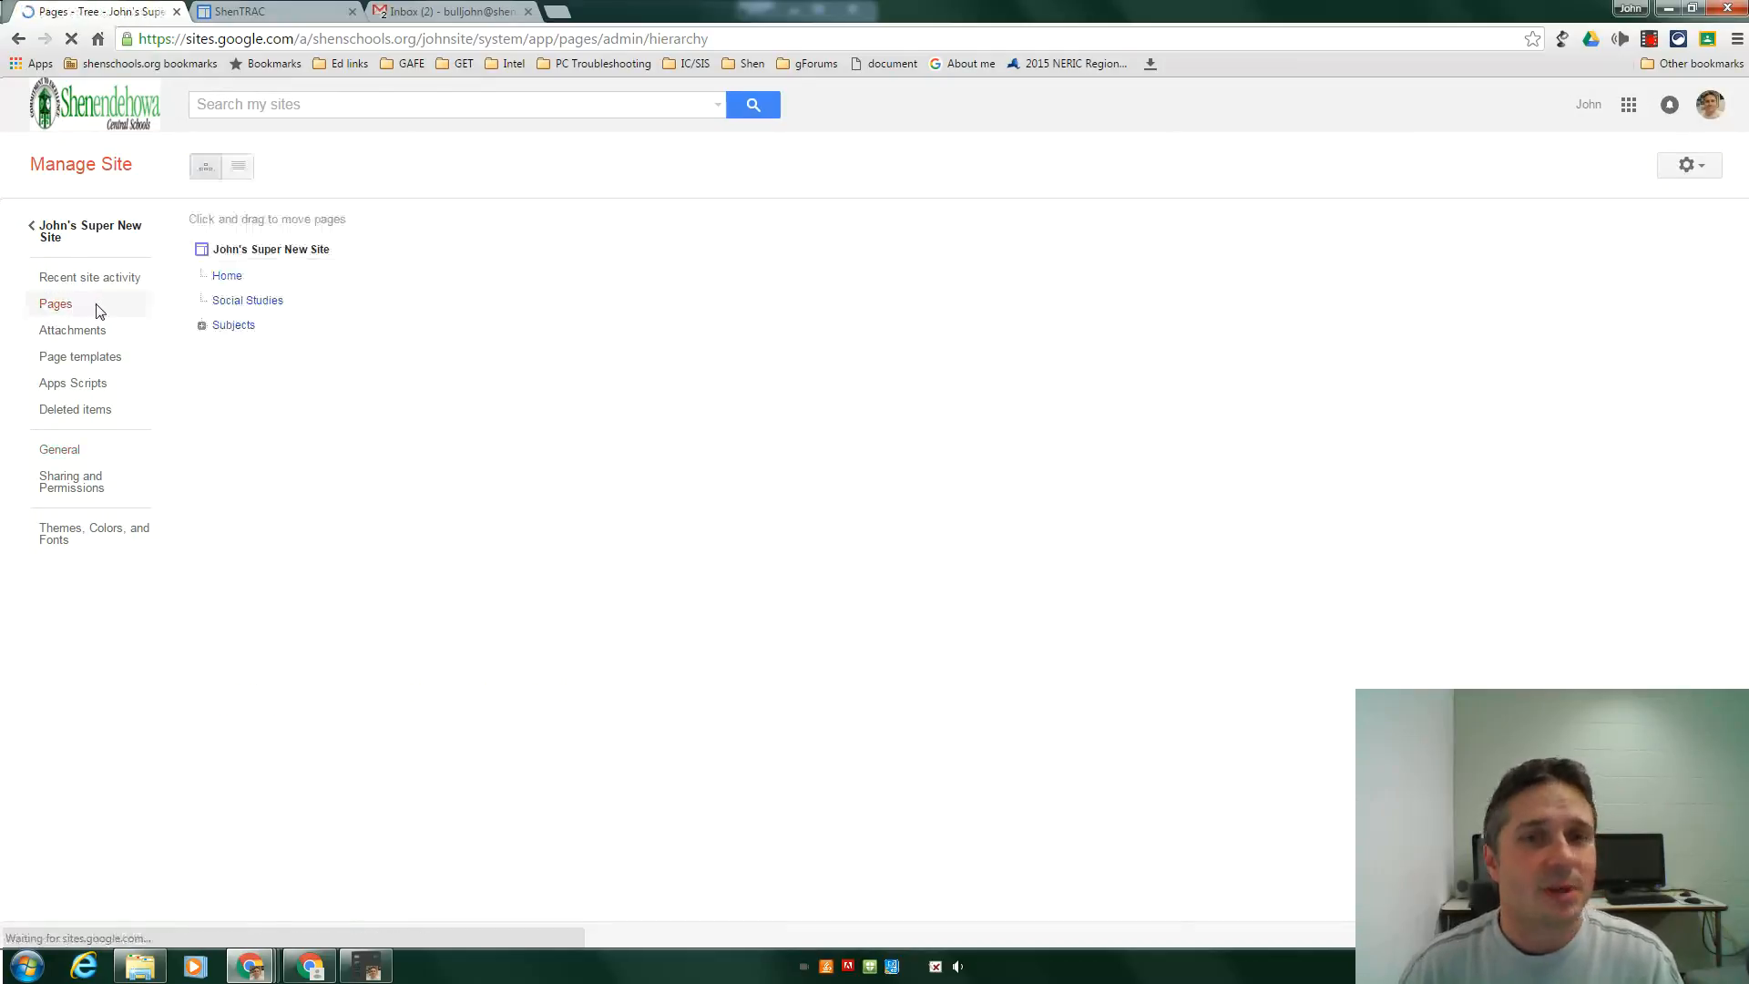
pyautogui.click(202, 326)
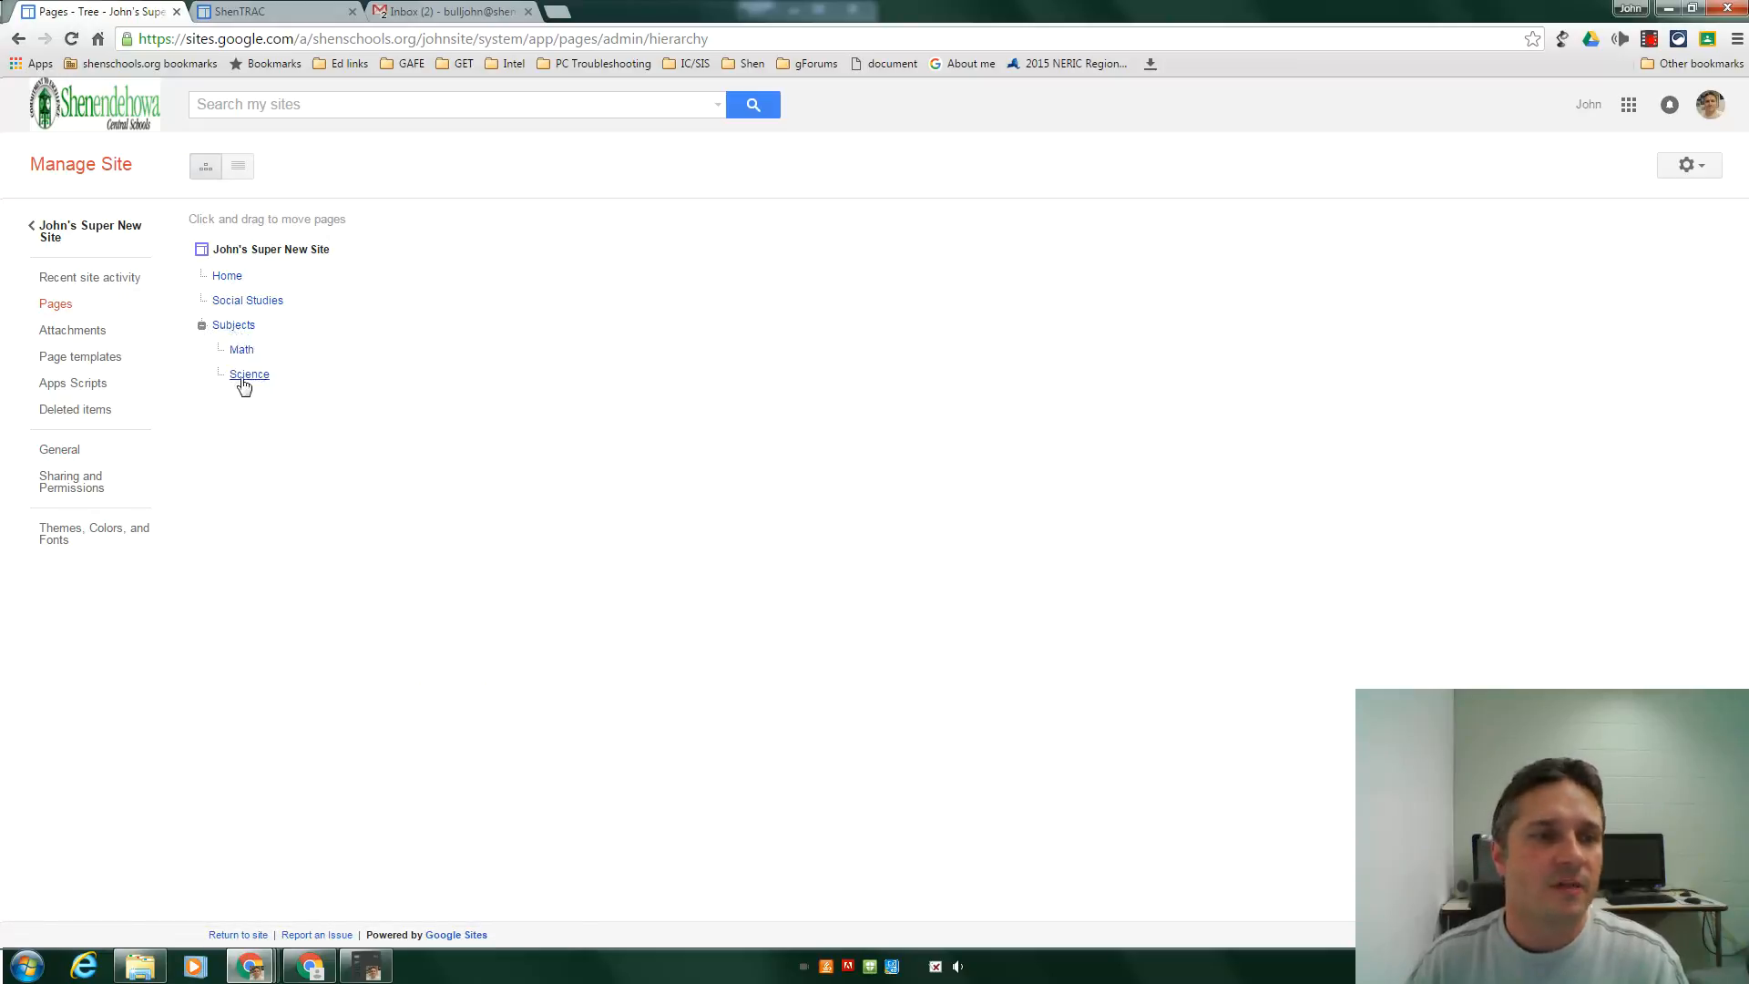
pyautogui.click(246, 303)
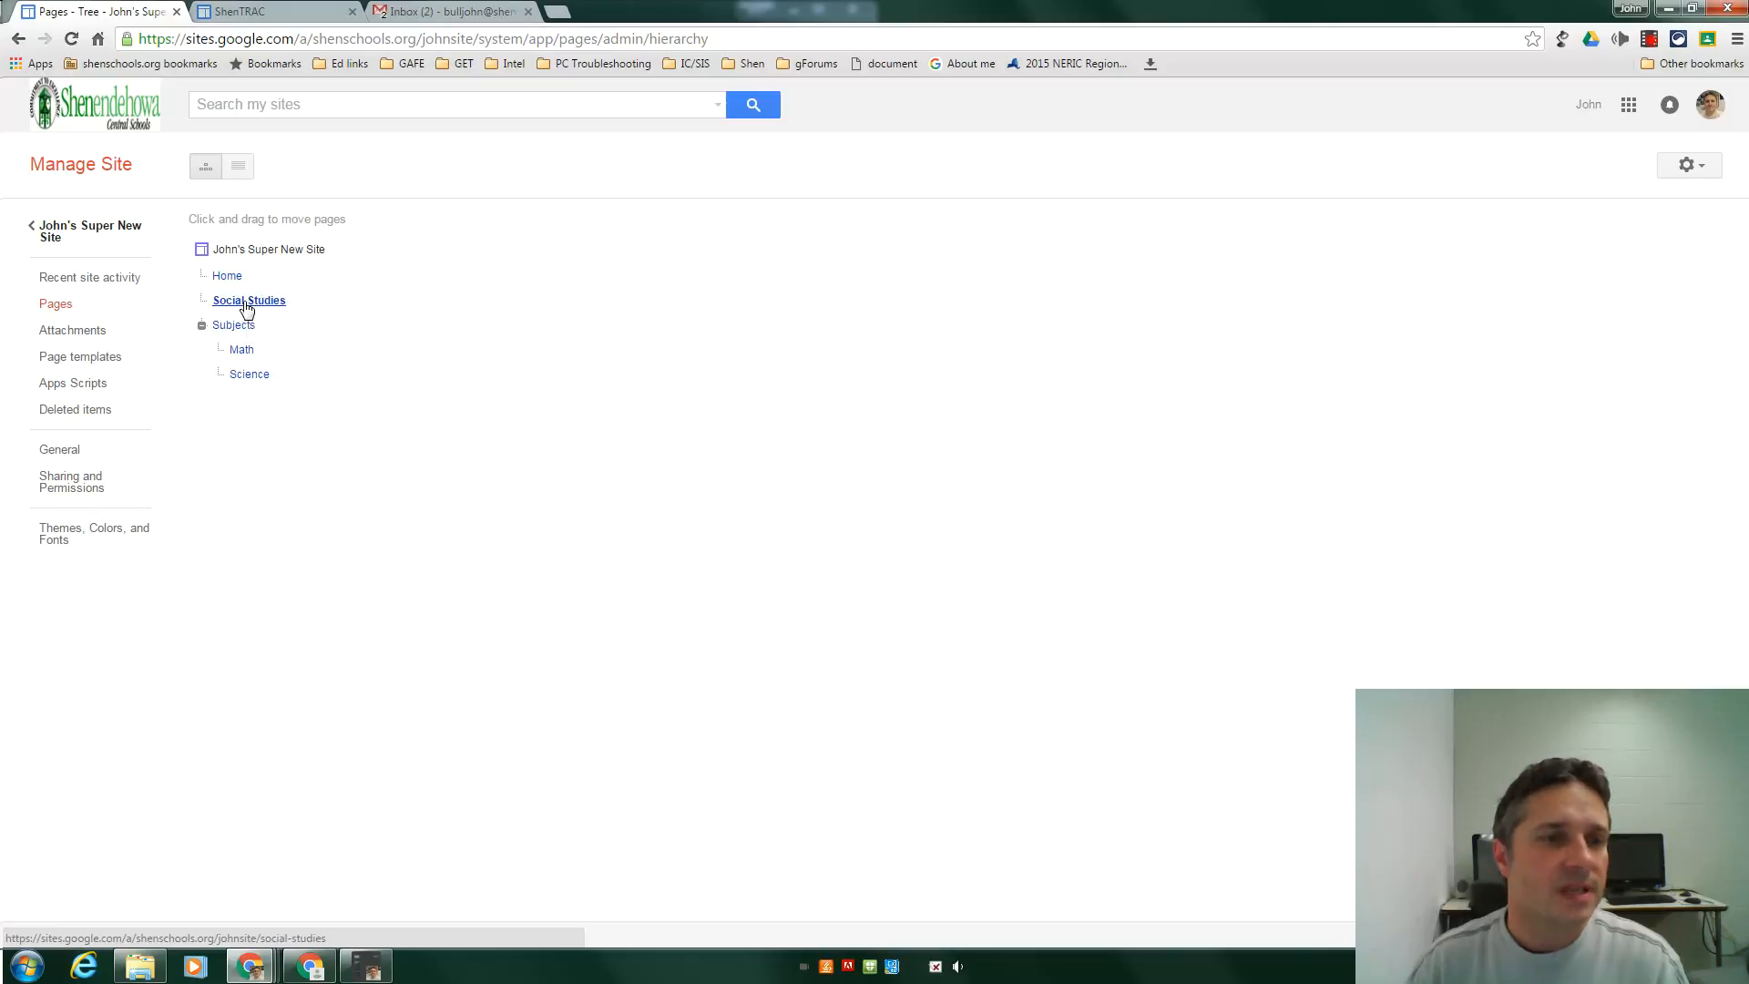
pyautogui.moveTo(246, 308); pyautogui.dragTo(237, 326)
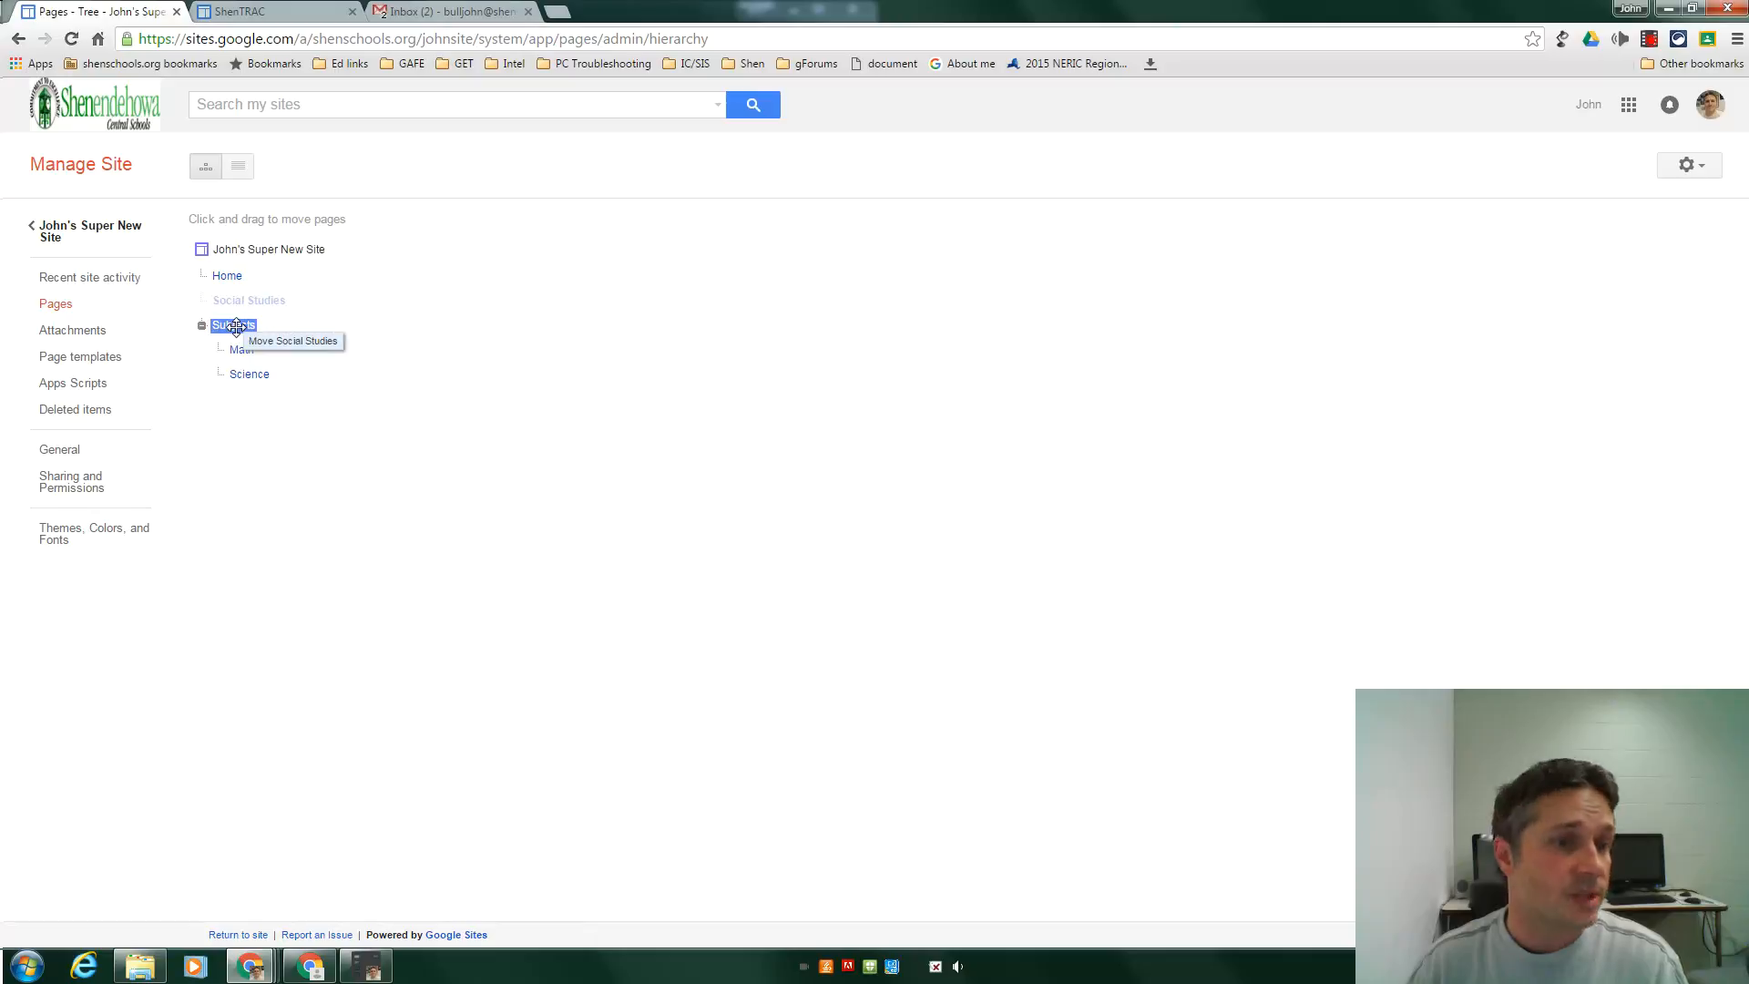
pyautogui.moveTo(237, 326); pyautogui.dragTo(234, 327)
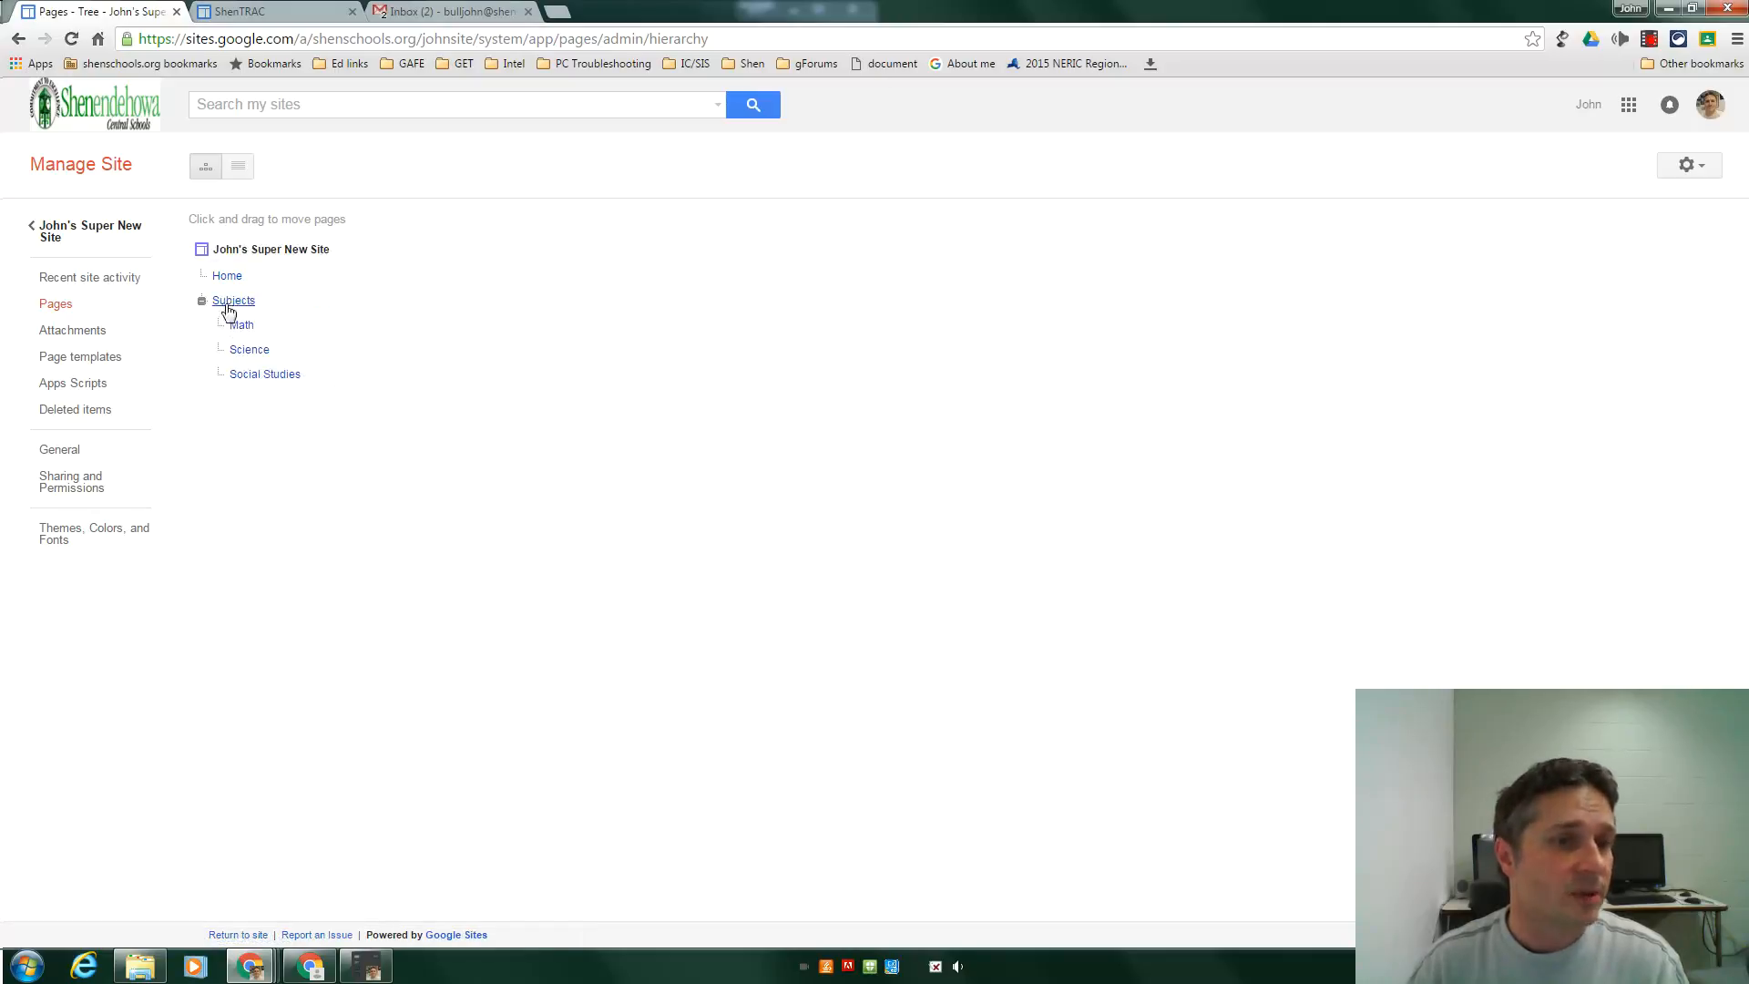
# Step: Collapse and re-expand the Subjects branch in the page hierarchy, and return to the site to check it in the sidebar navigation
pyautogui.click(201, 302)
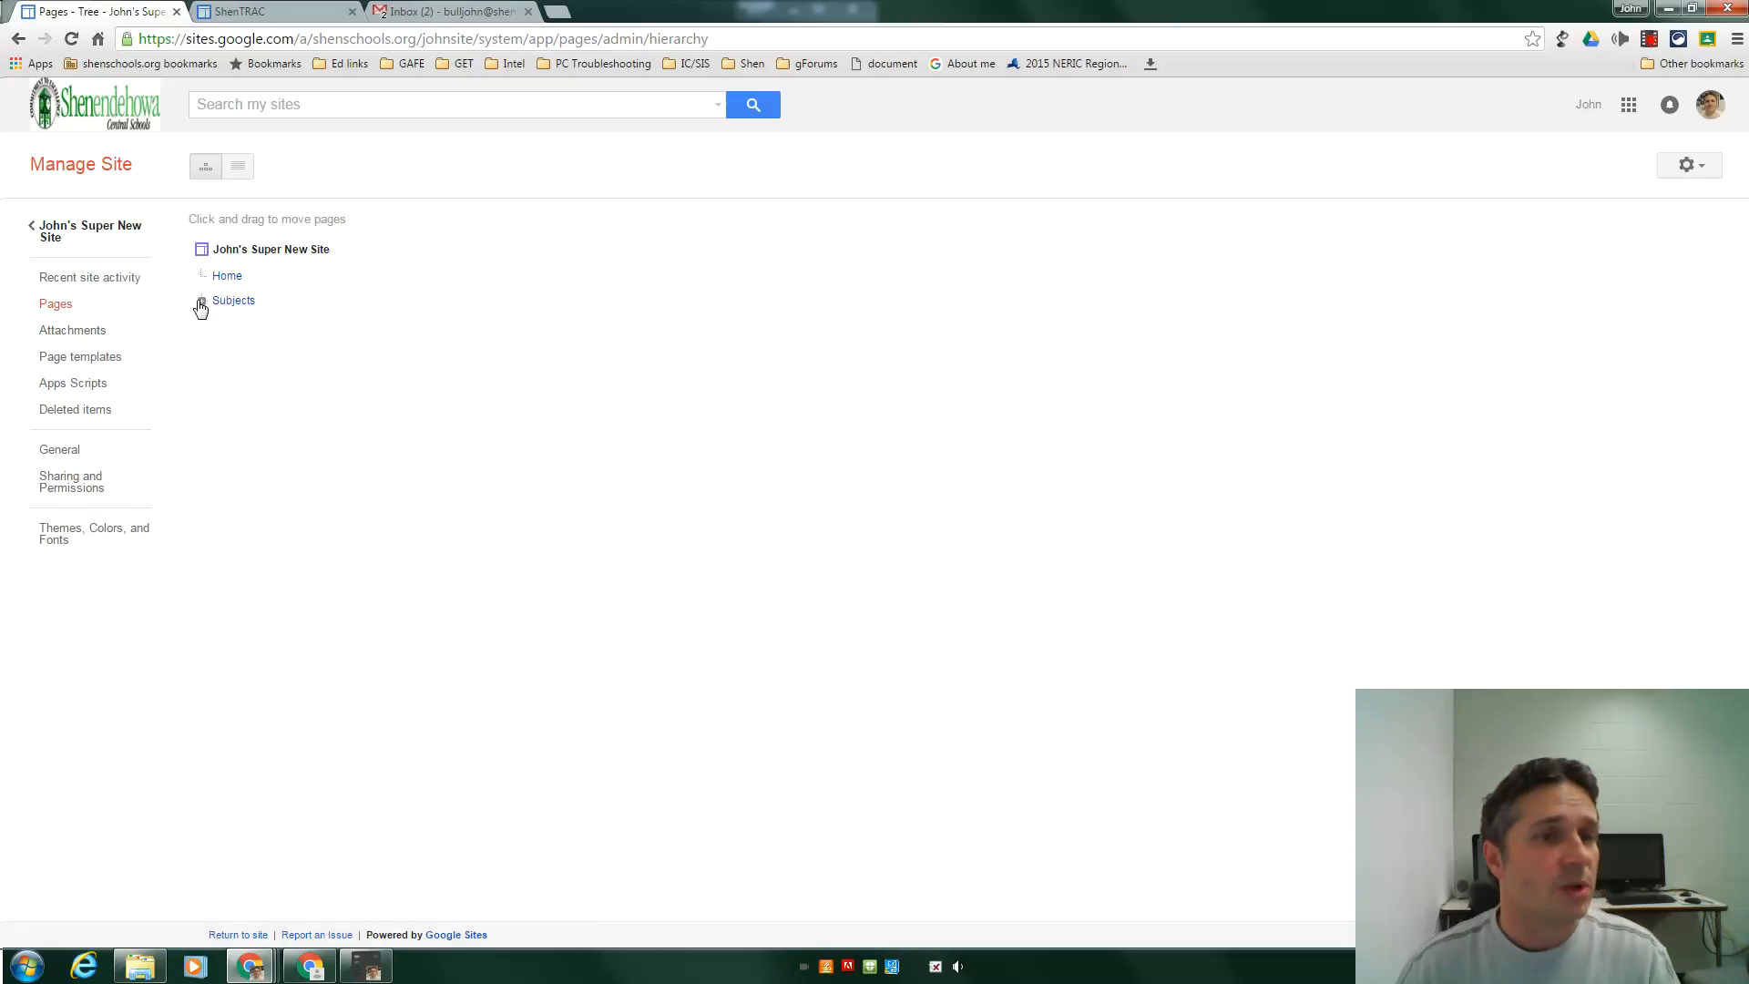
pyautogui.click(202, 304)
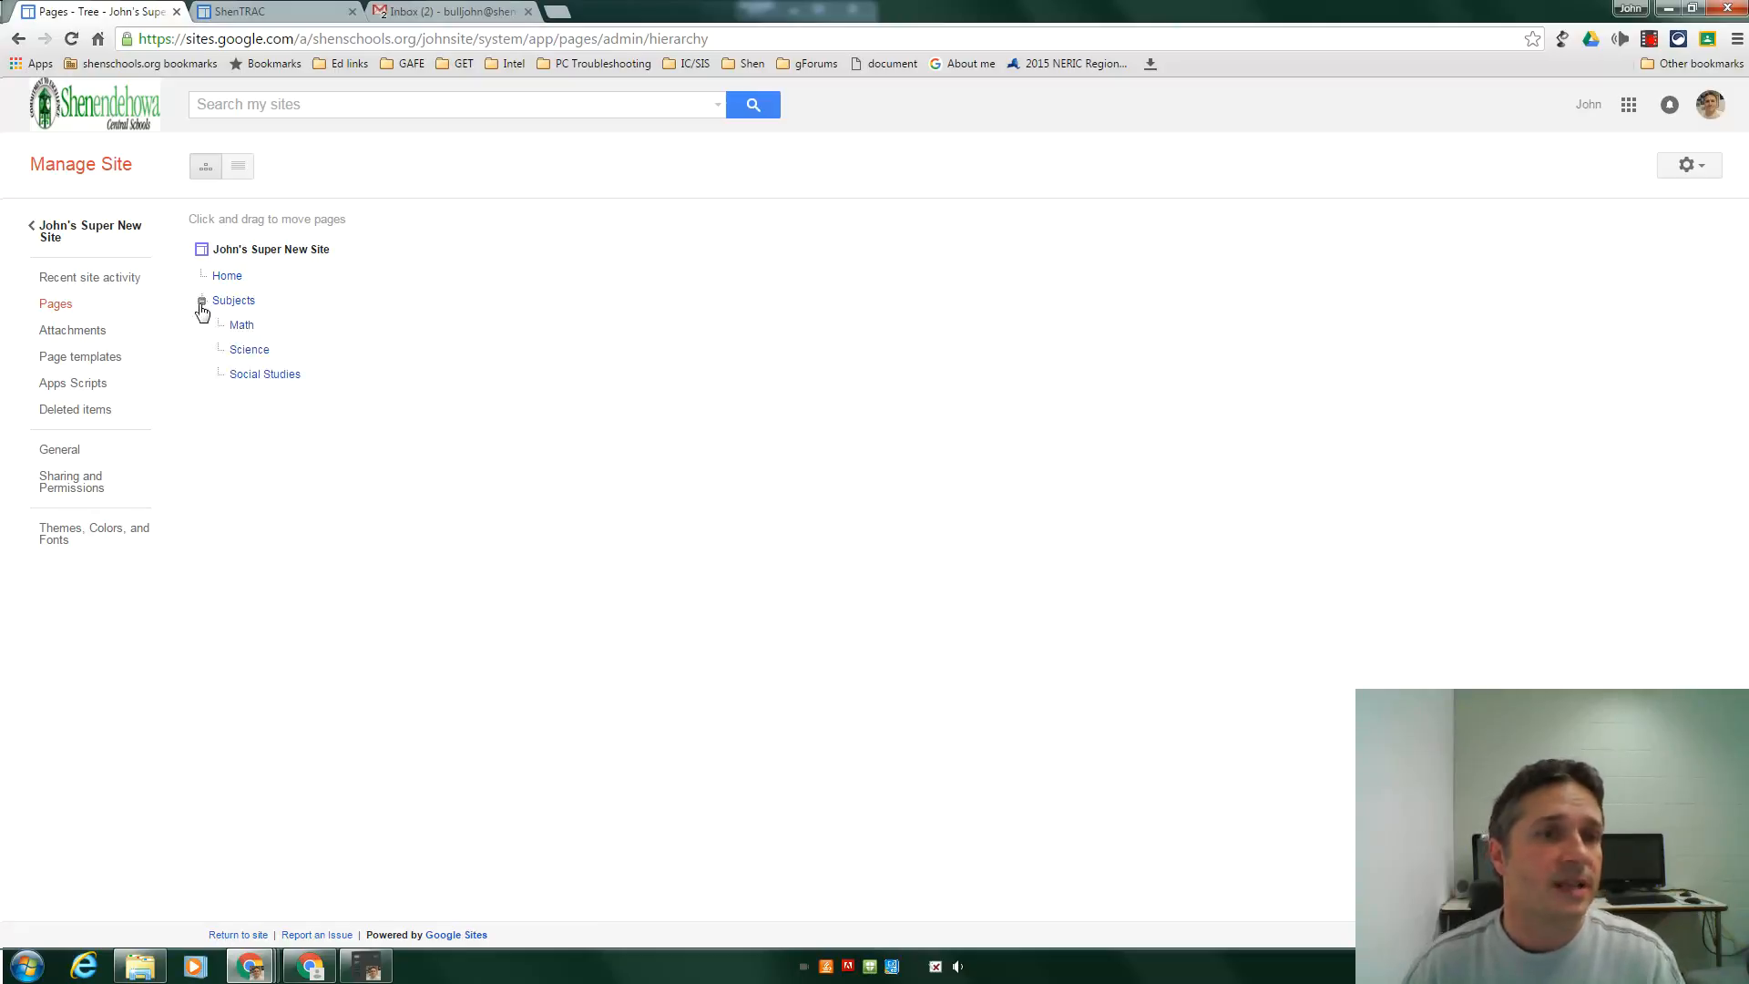
pyautogui.click(98, 228)
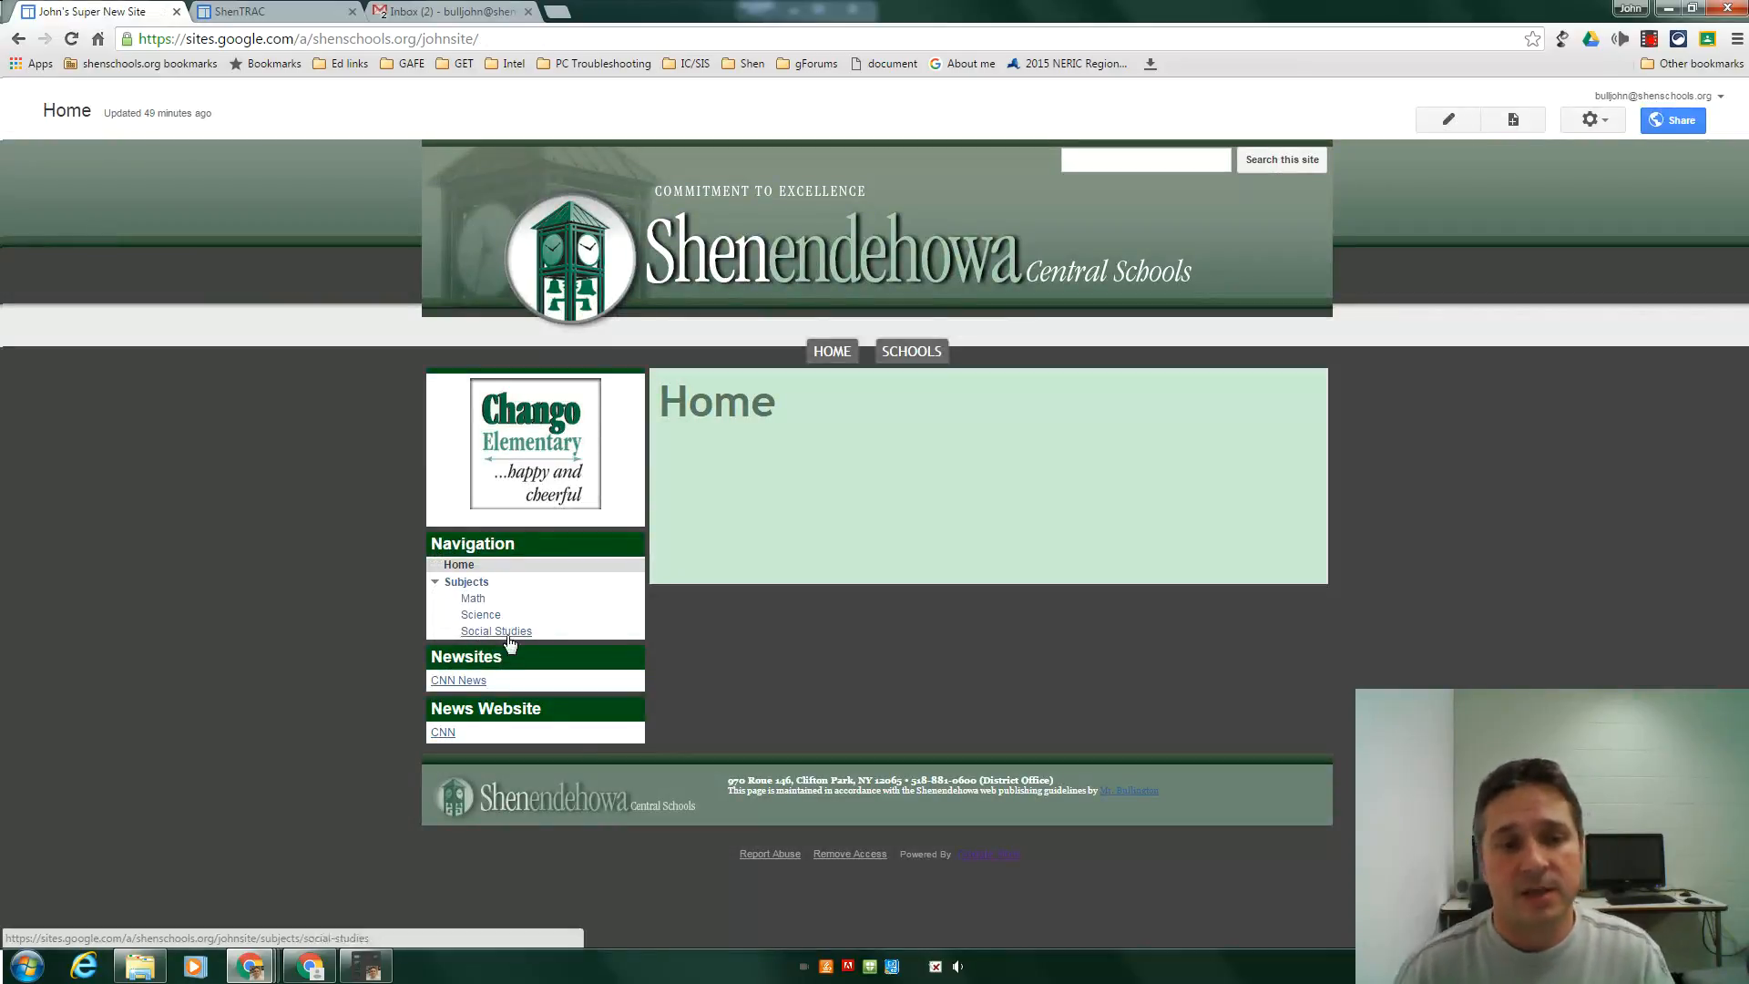
pyautogui.click(433, 581)
pyautogui.click(435, 582)
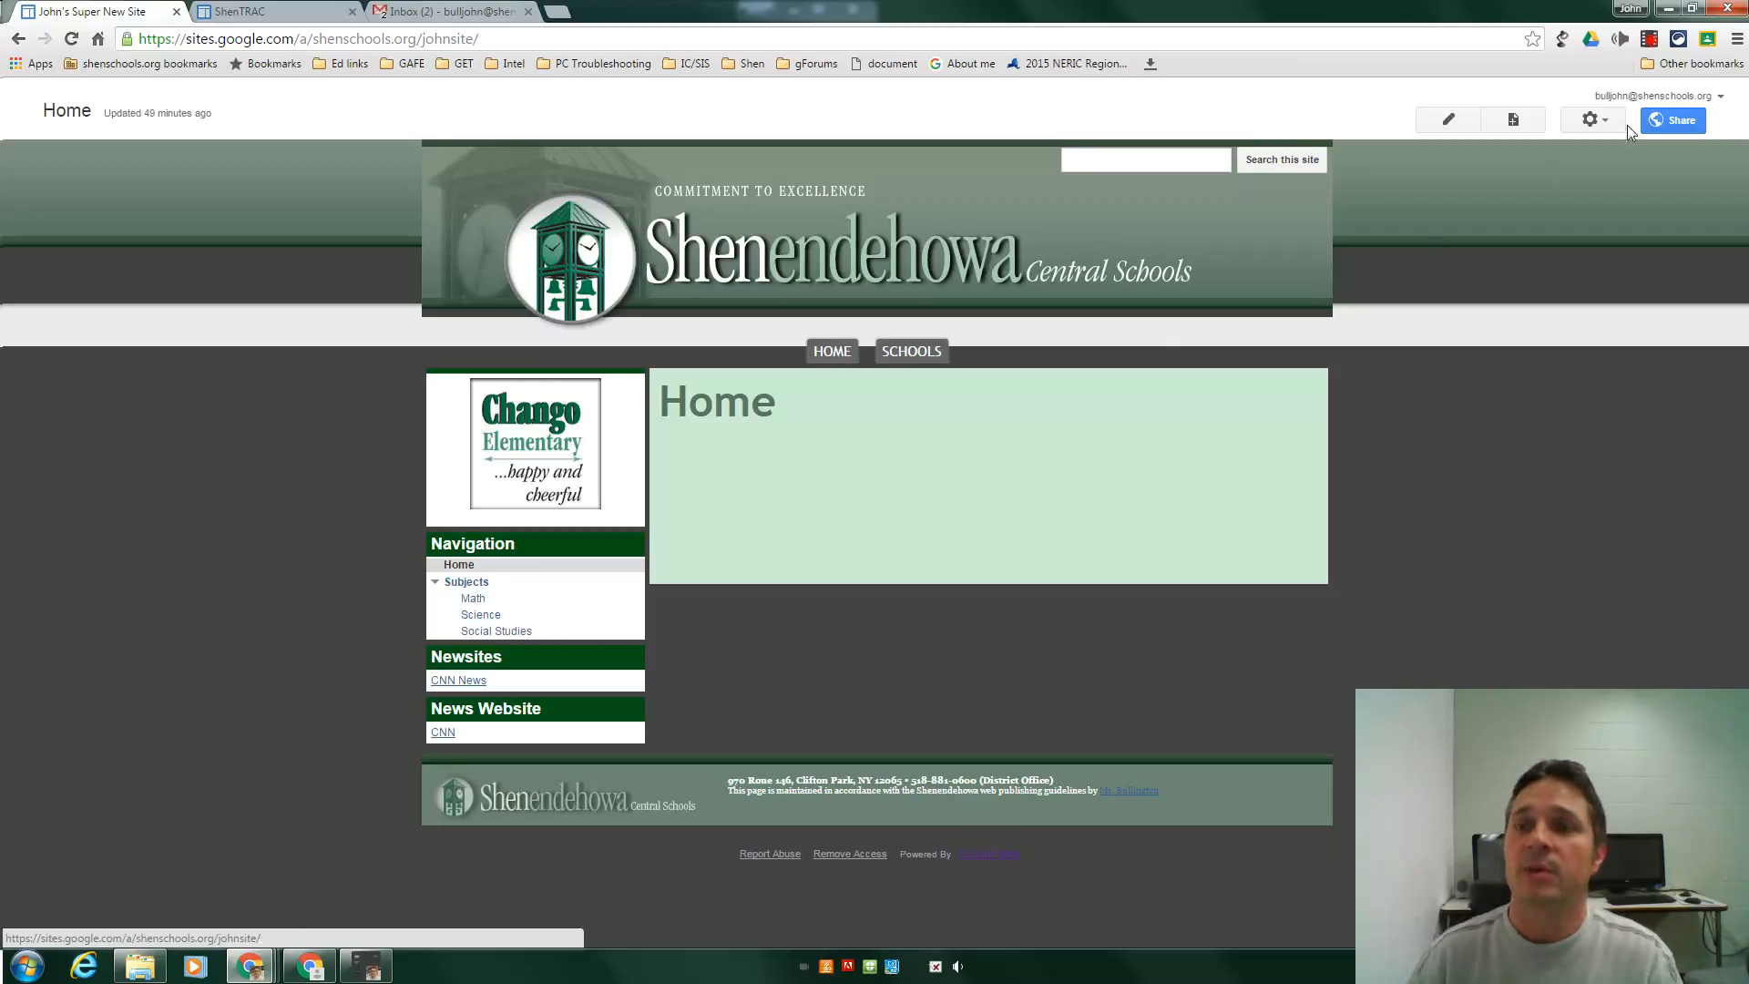
# Step: Review the sidebar navigation settings with automatic organization off and on, keep it enabled, and close the site layout editor
pyautogui.click(1590, 121)
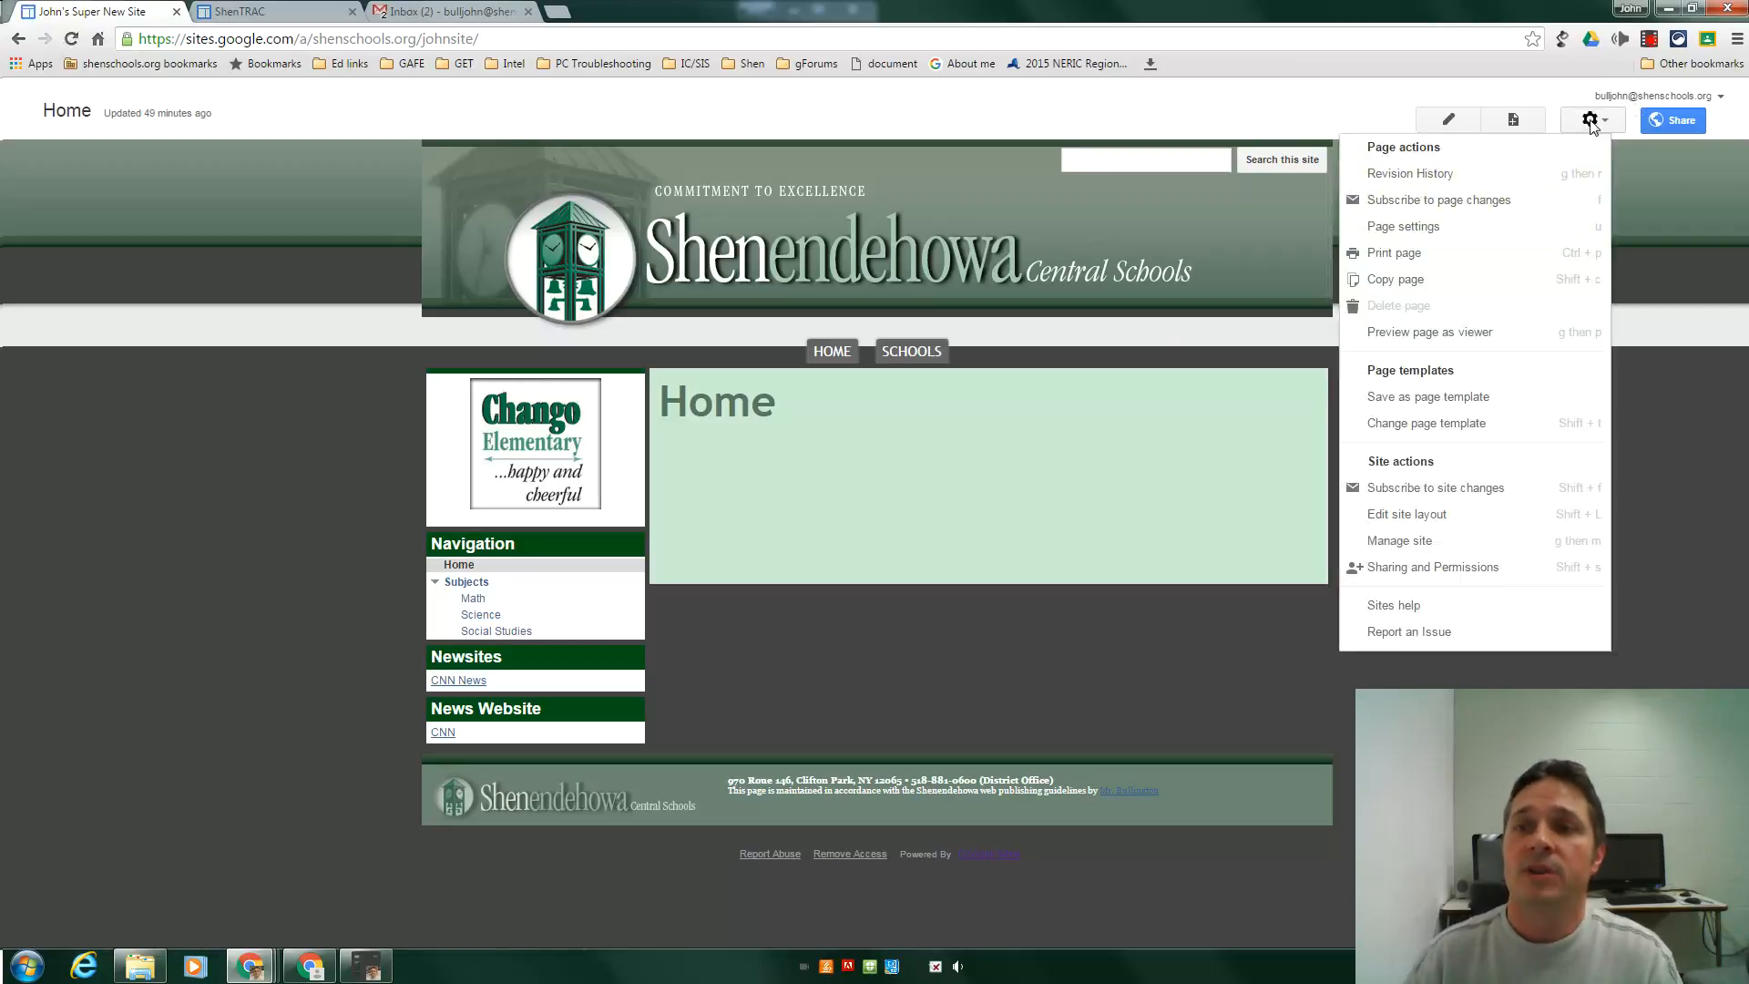
pyautogui.click(1400, 515)
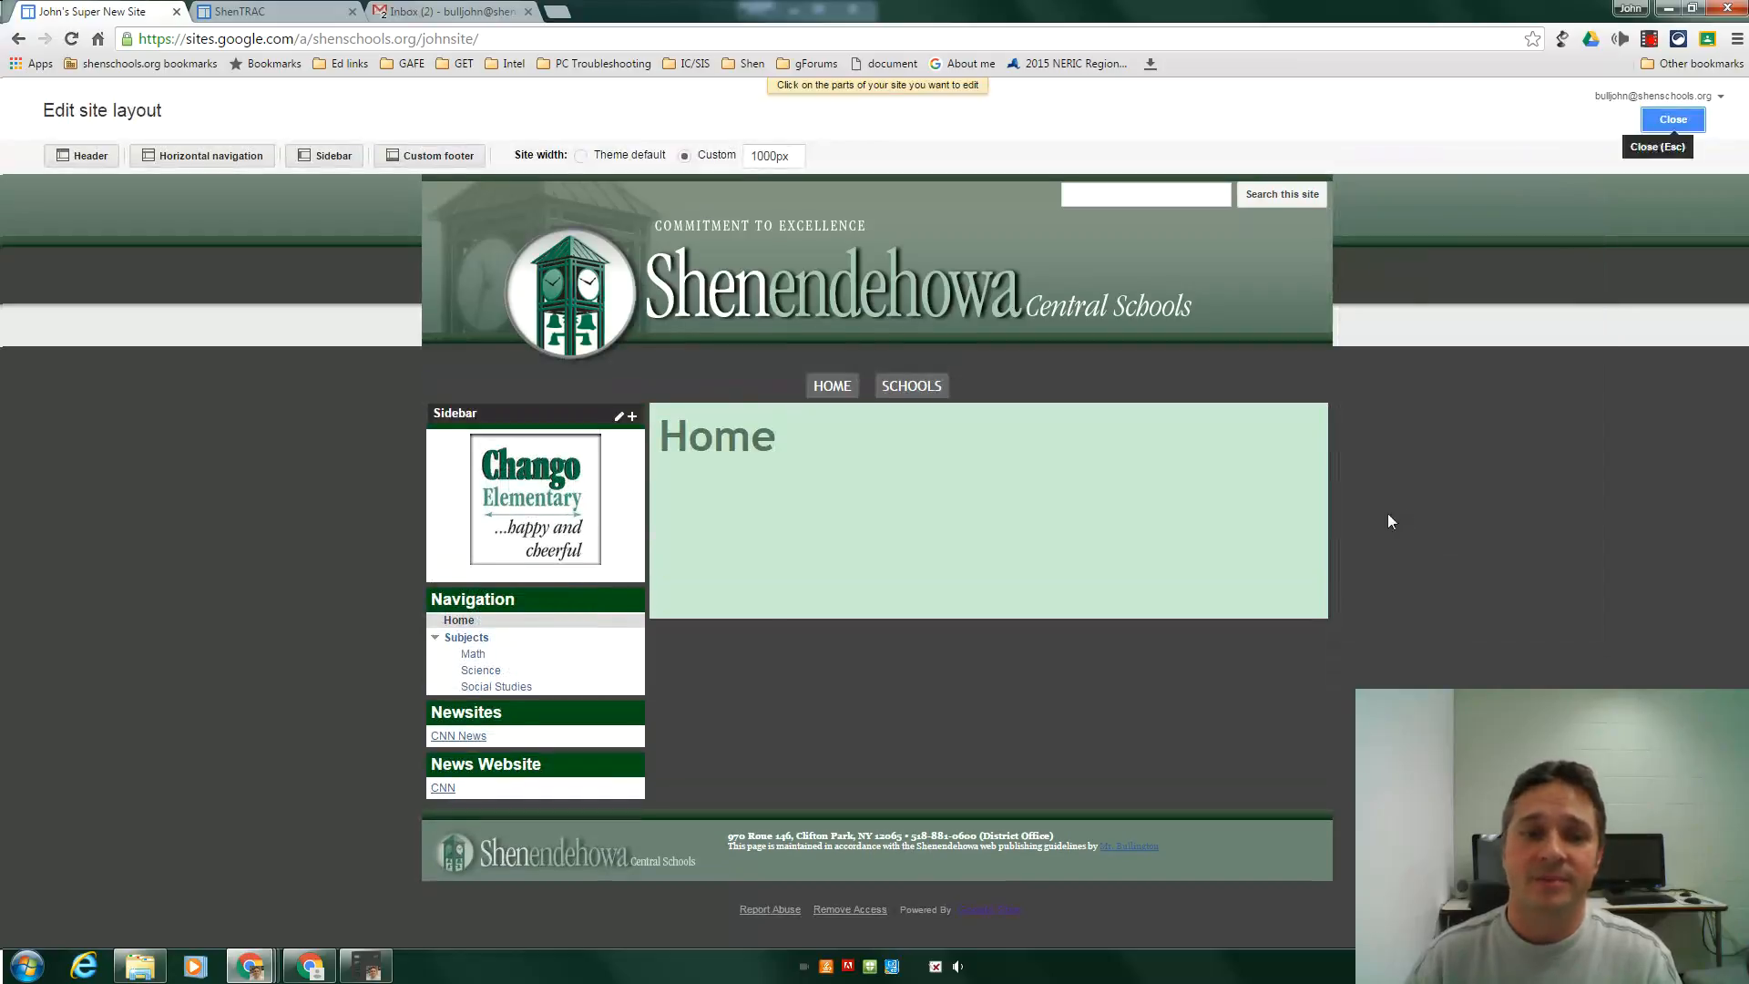
pyautogui.click(568, 672)
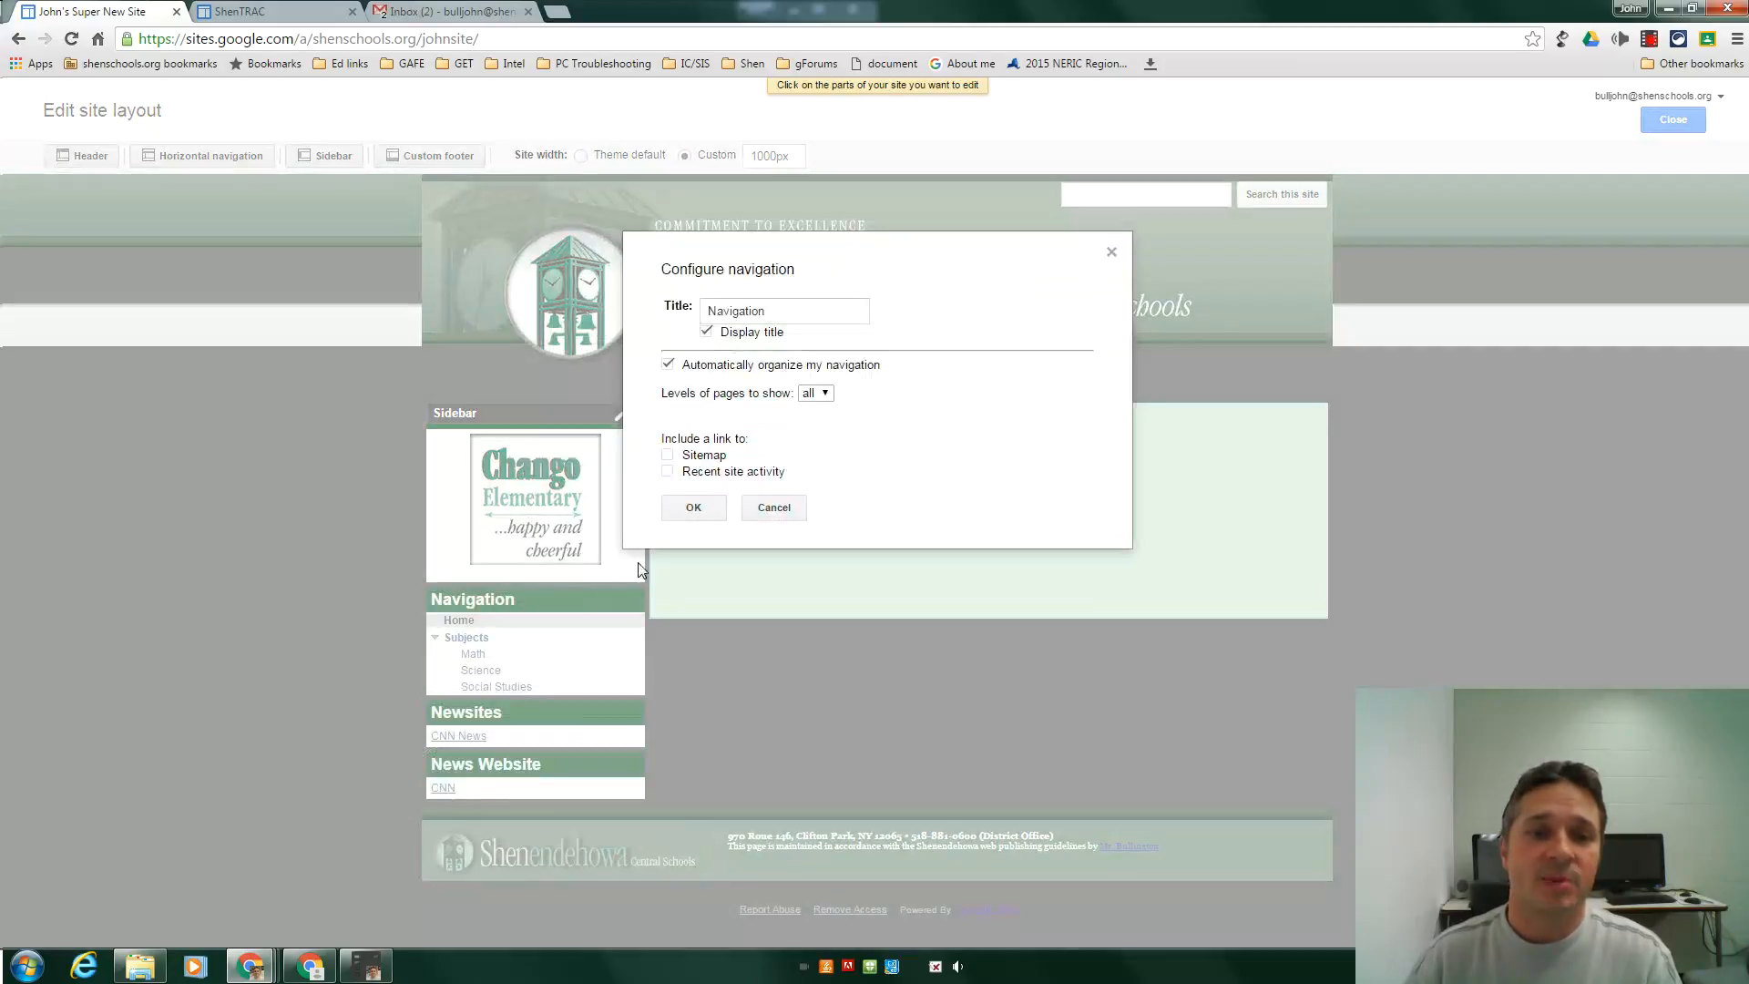
pyautogui.click(667, 365)
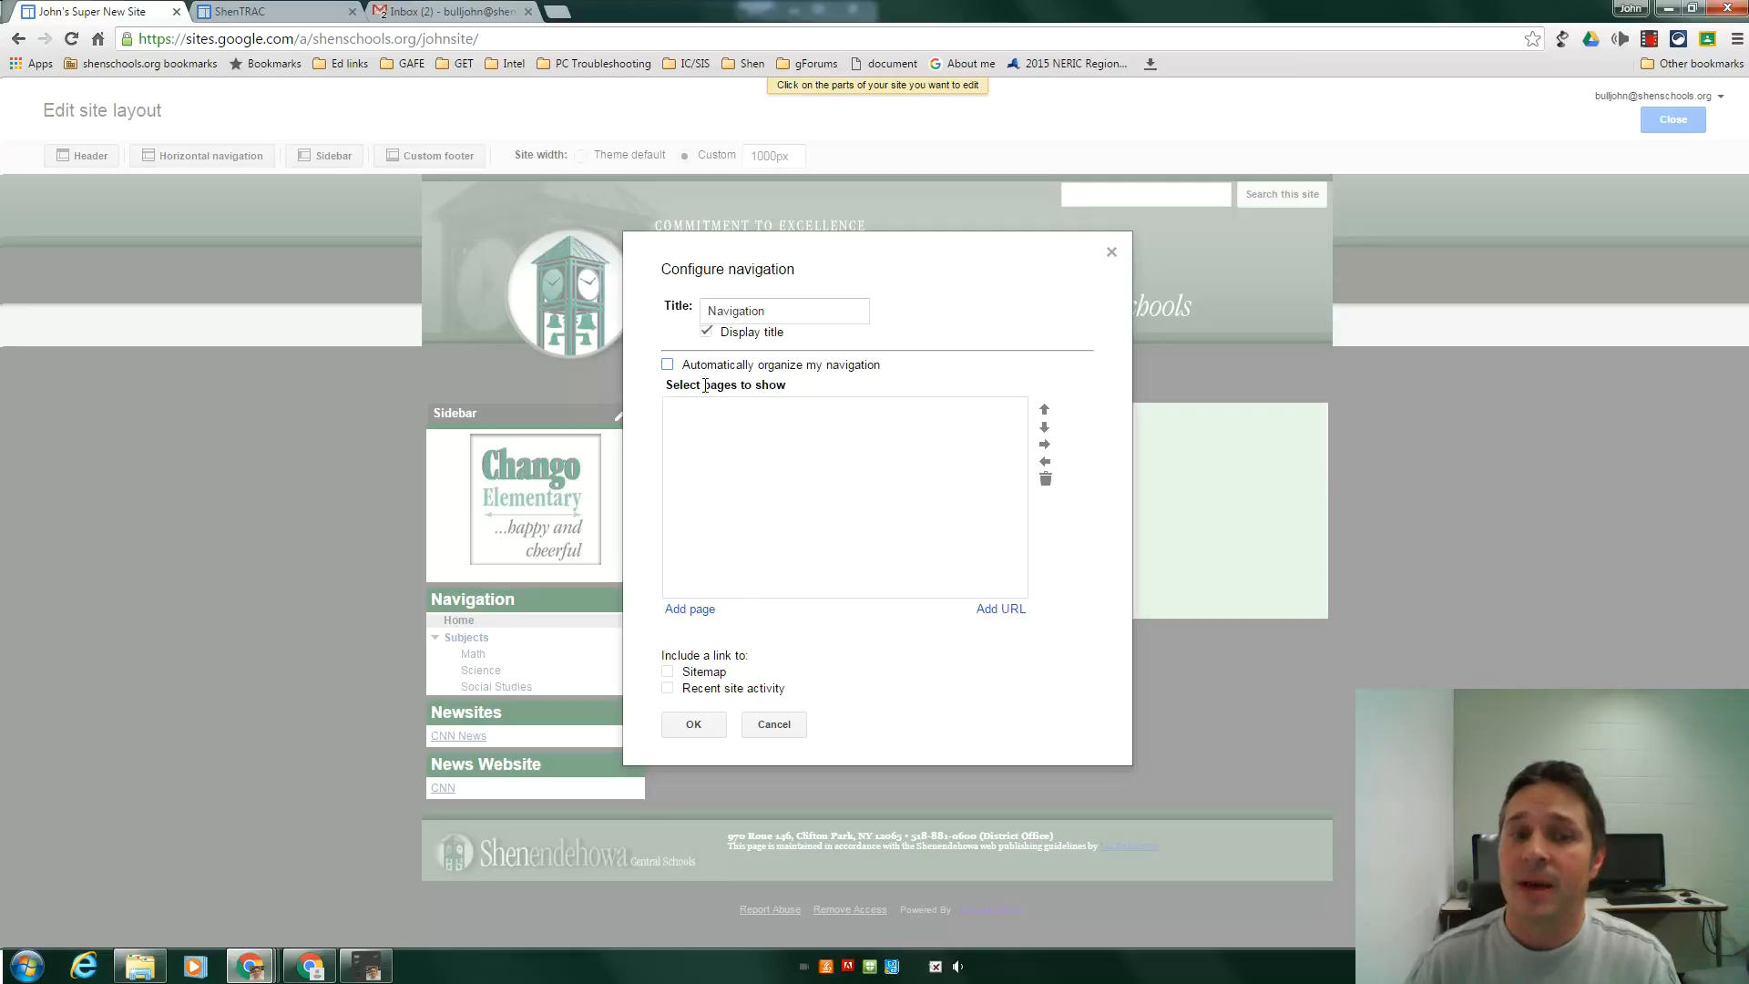
pyautogui.click(667, 364)
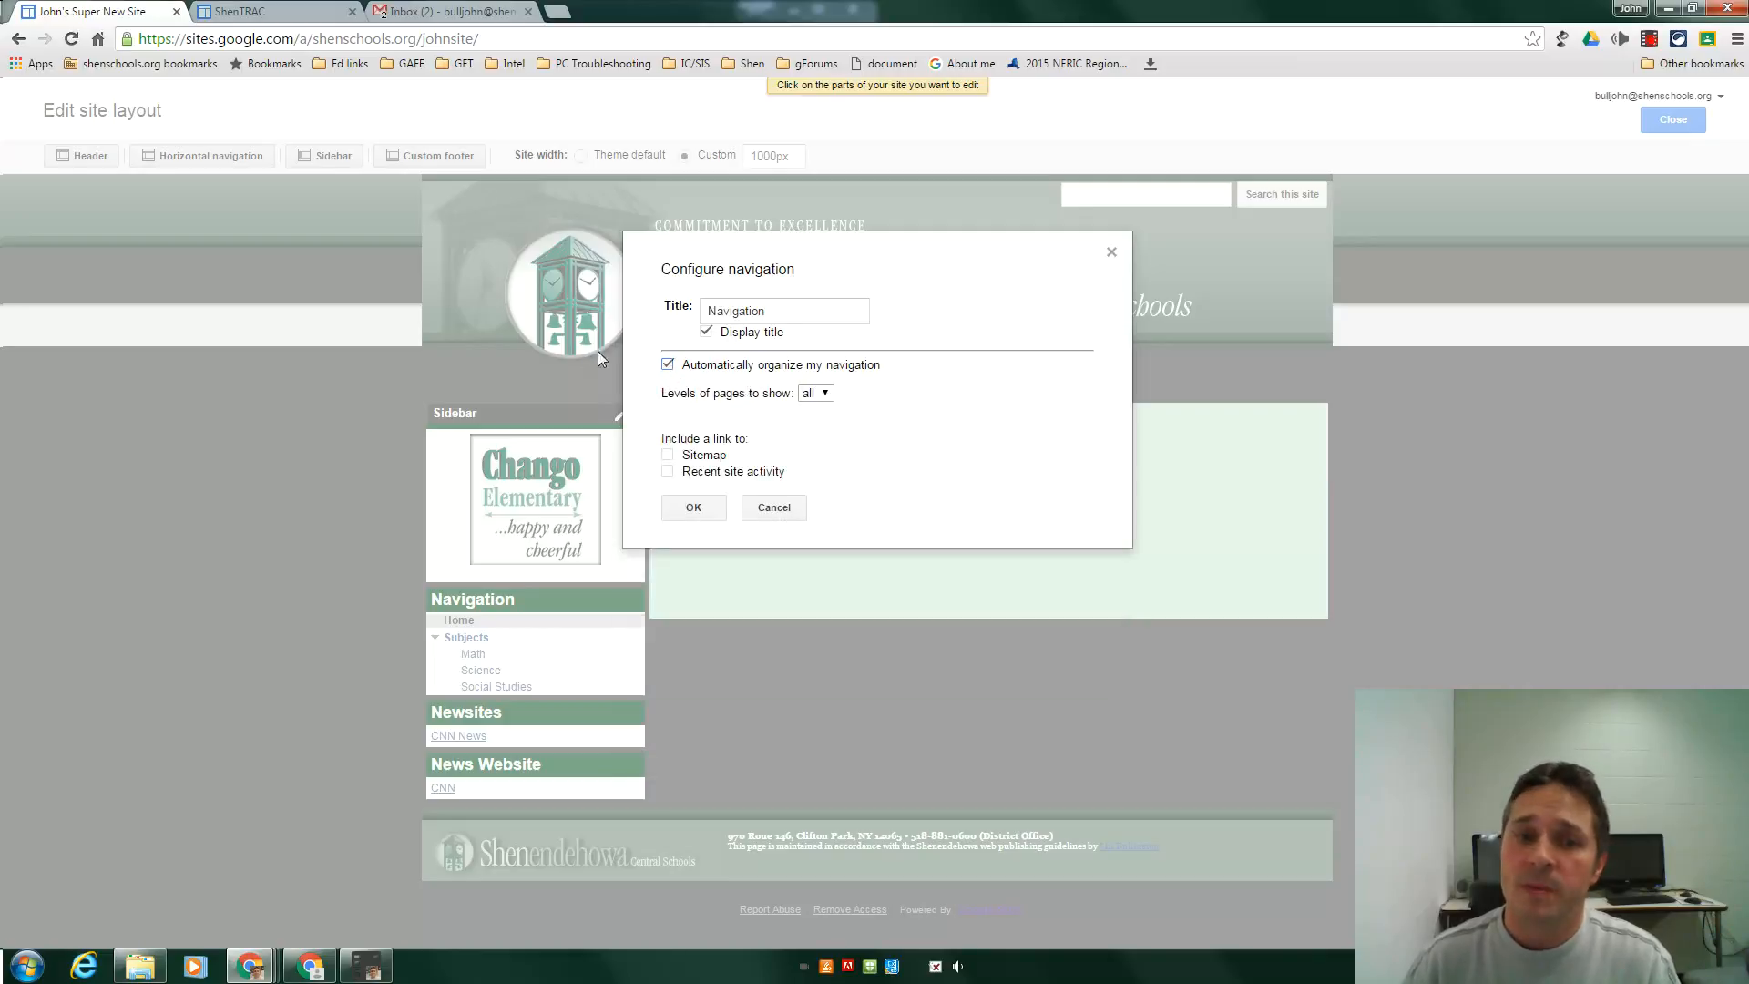
pyautogui.click(694, 508)
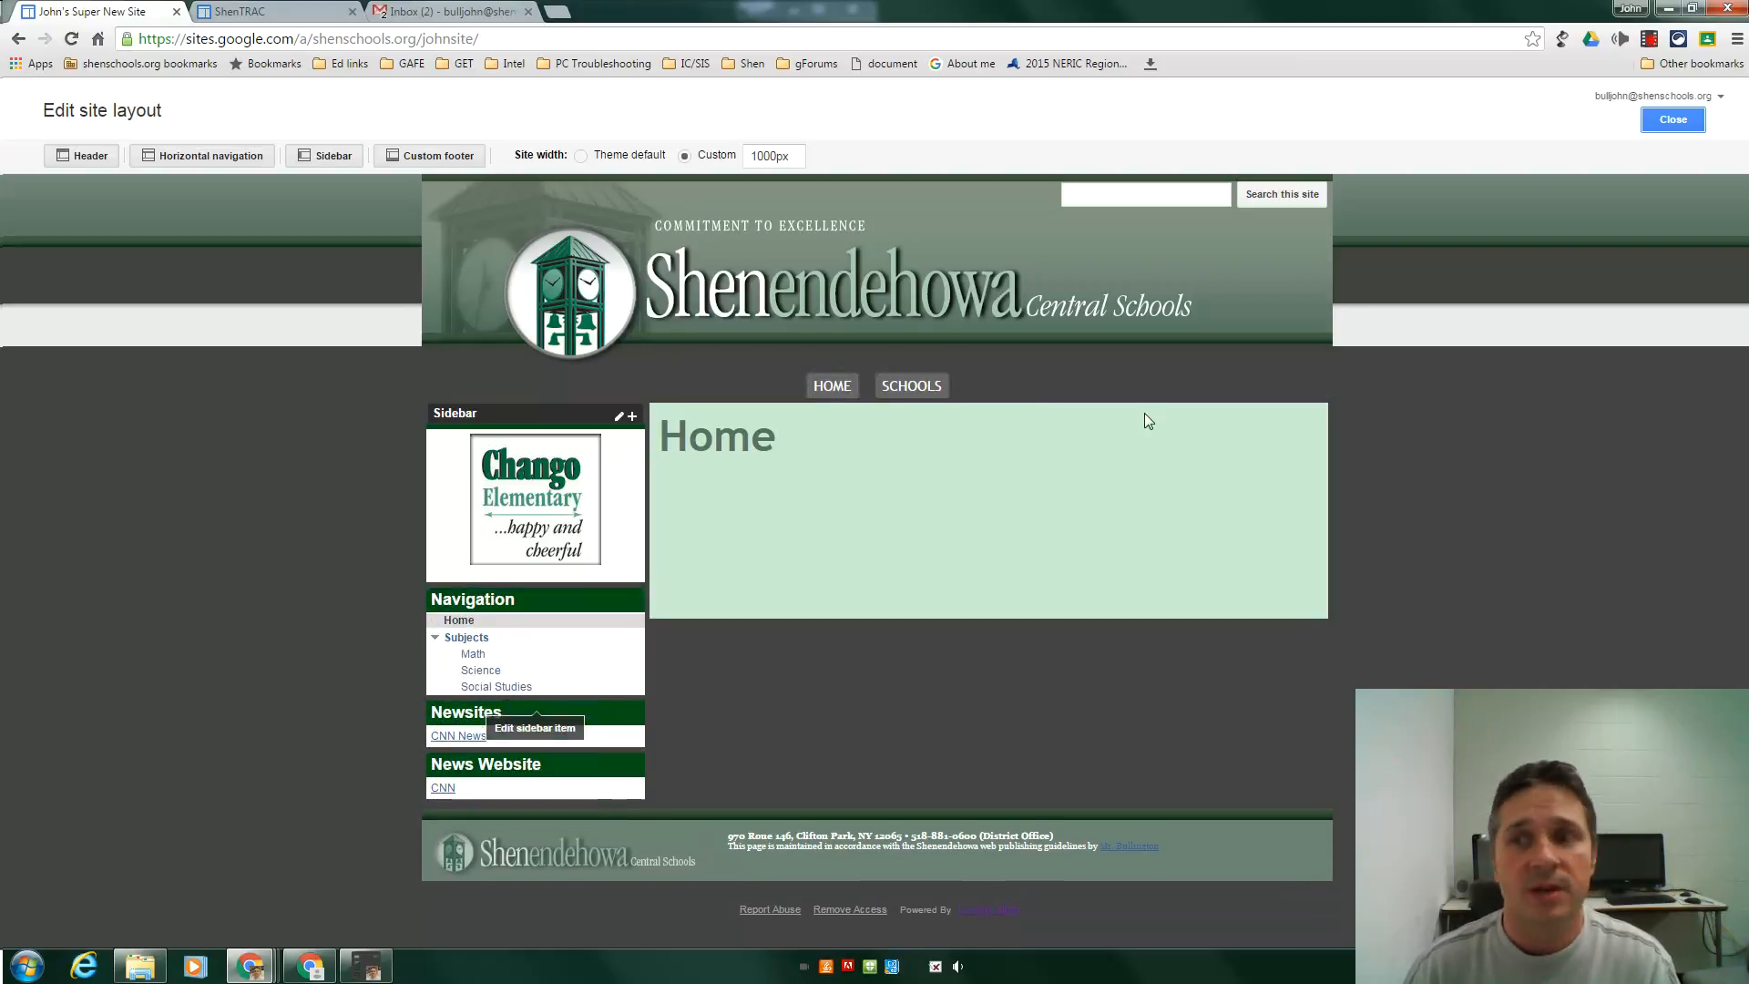
pyautogui.click(1667, 122)
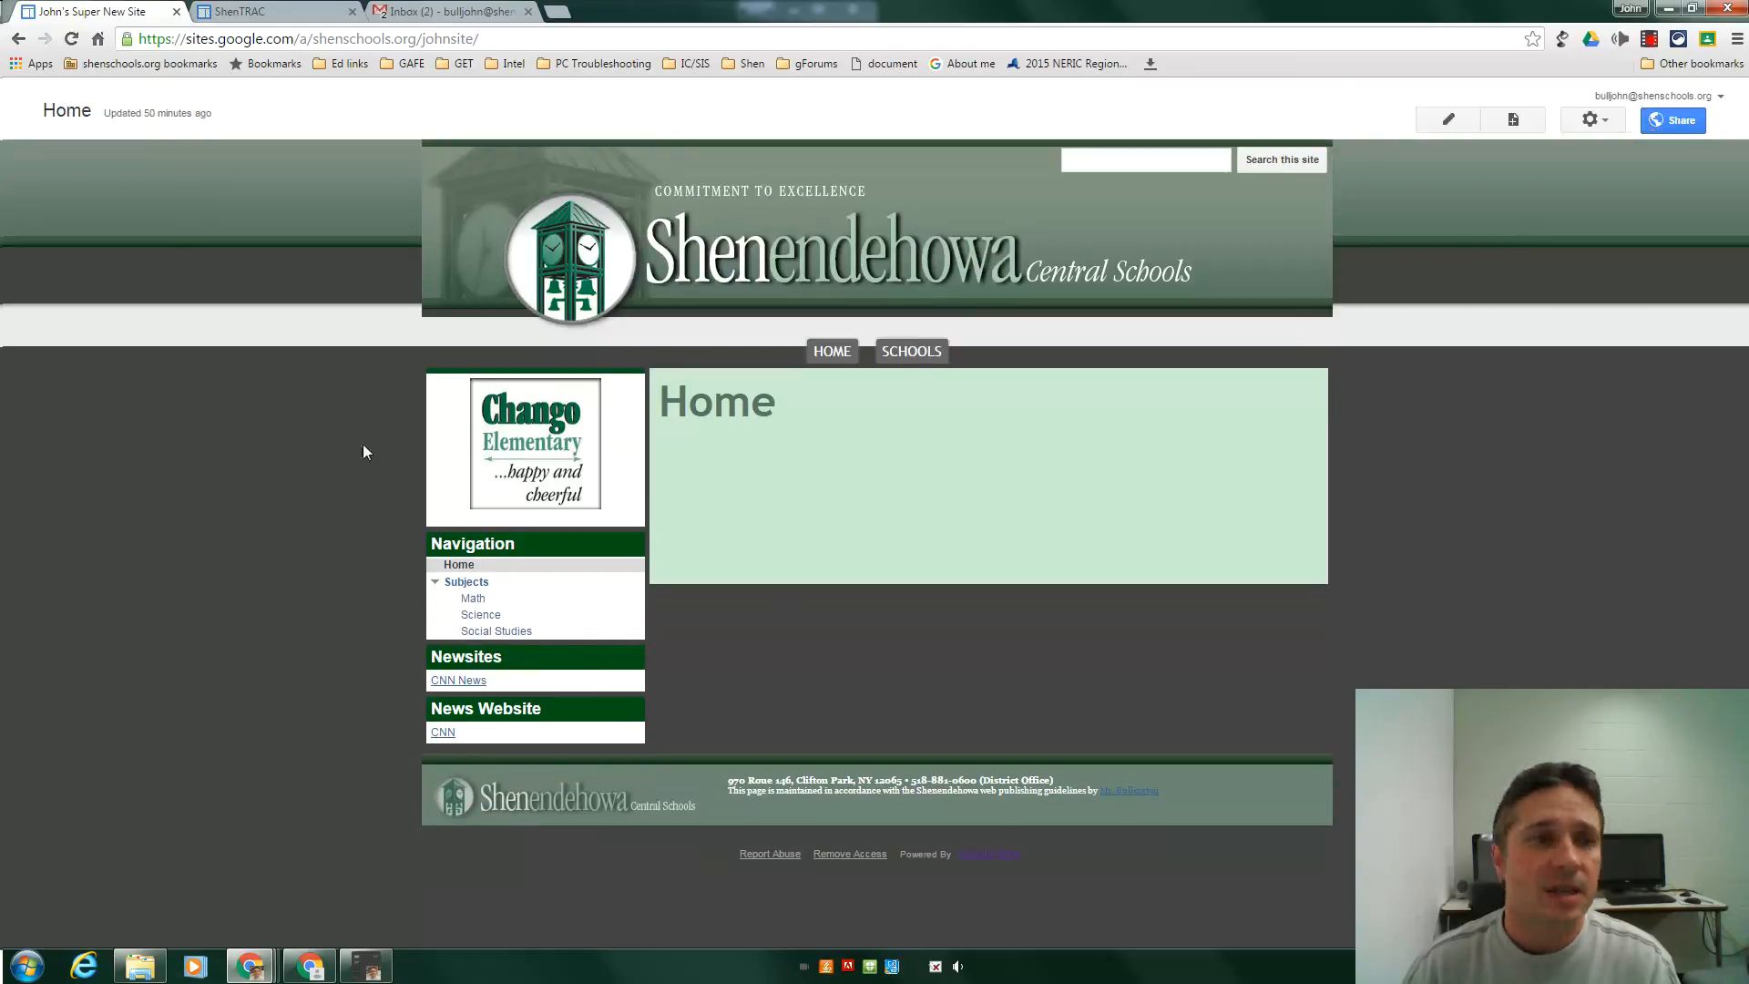
# Step: View the Math, Science and Social Studies pages through the sidebar navigation
pyautogui.click(471, 599)
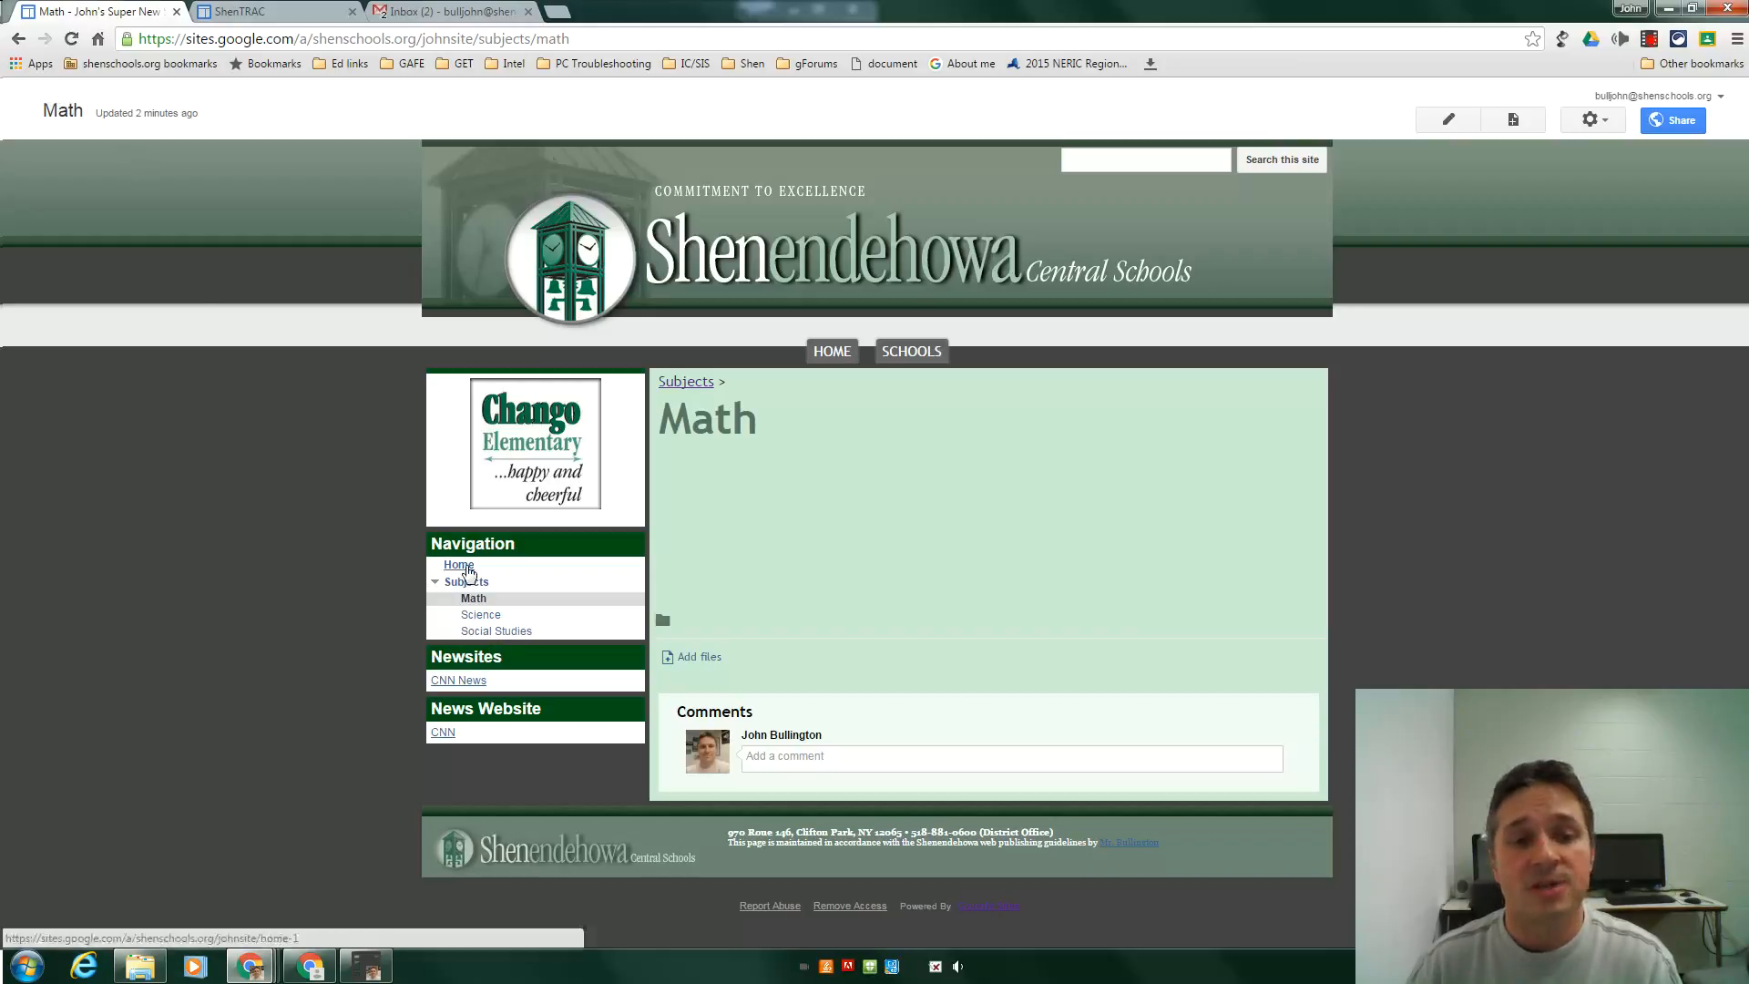
pyautogui.click(481, 616)
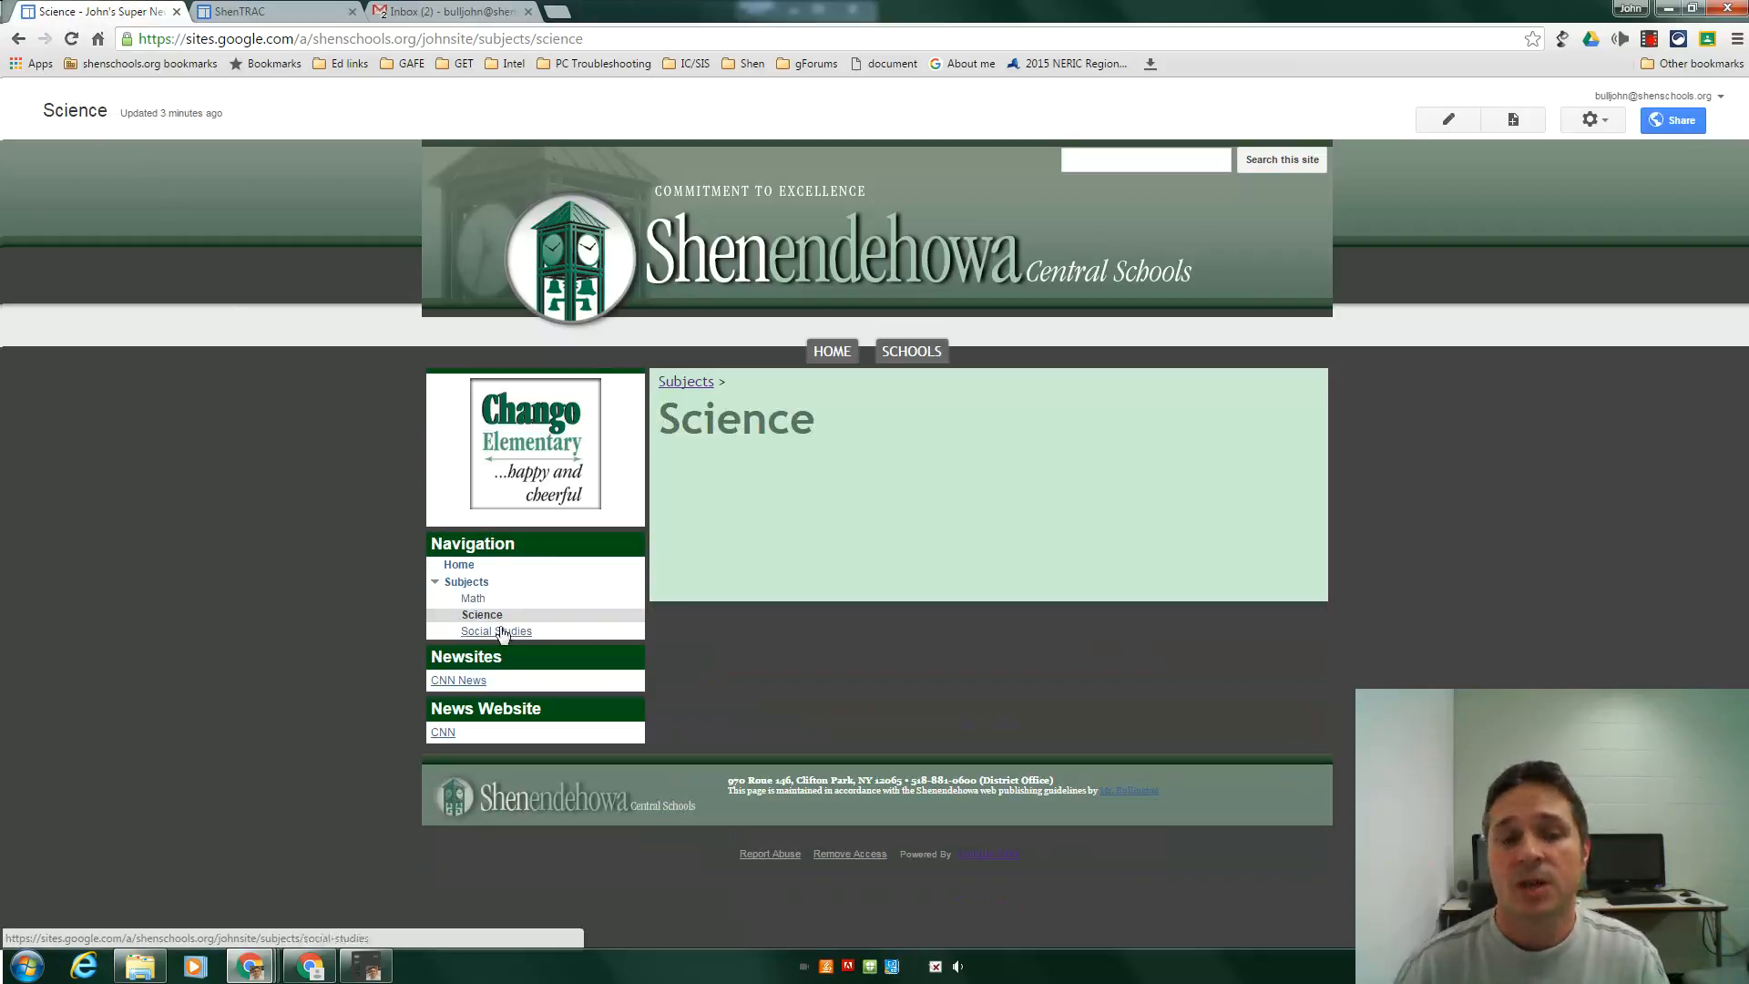
pyautogui.click(490, 633)
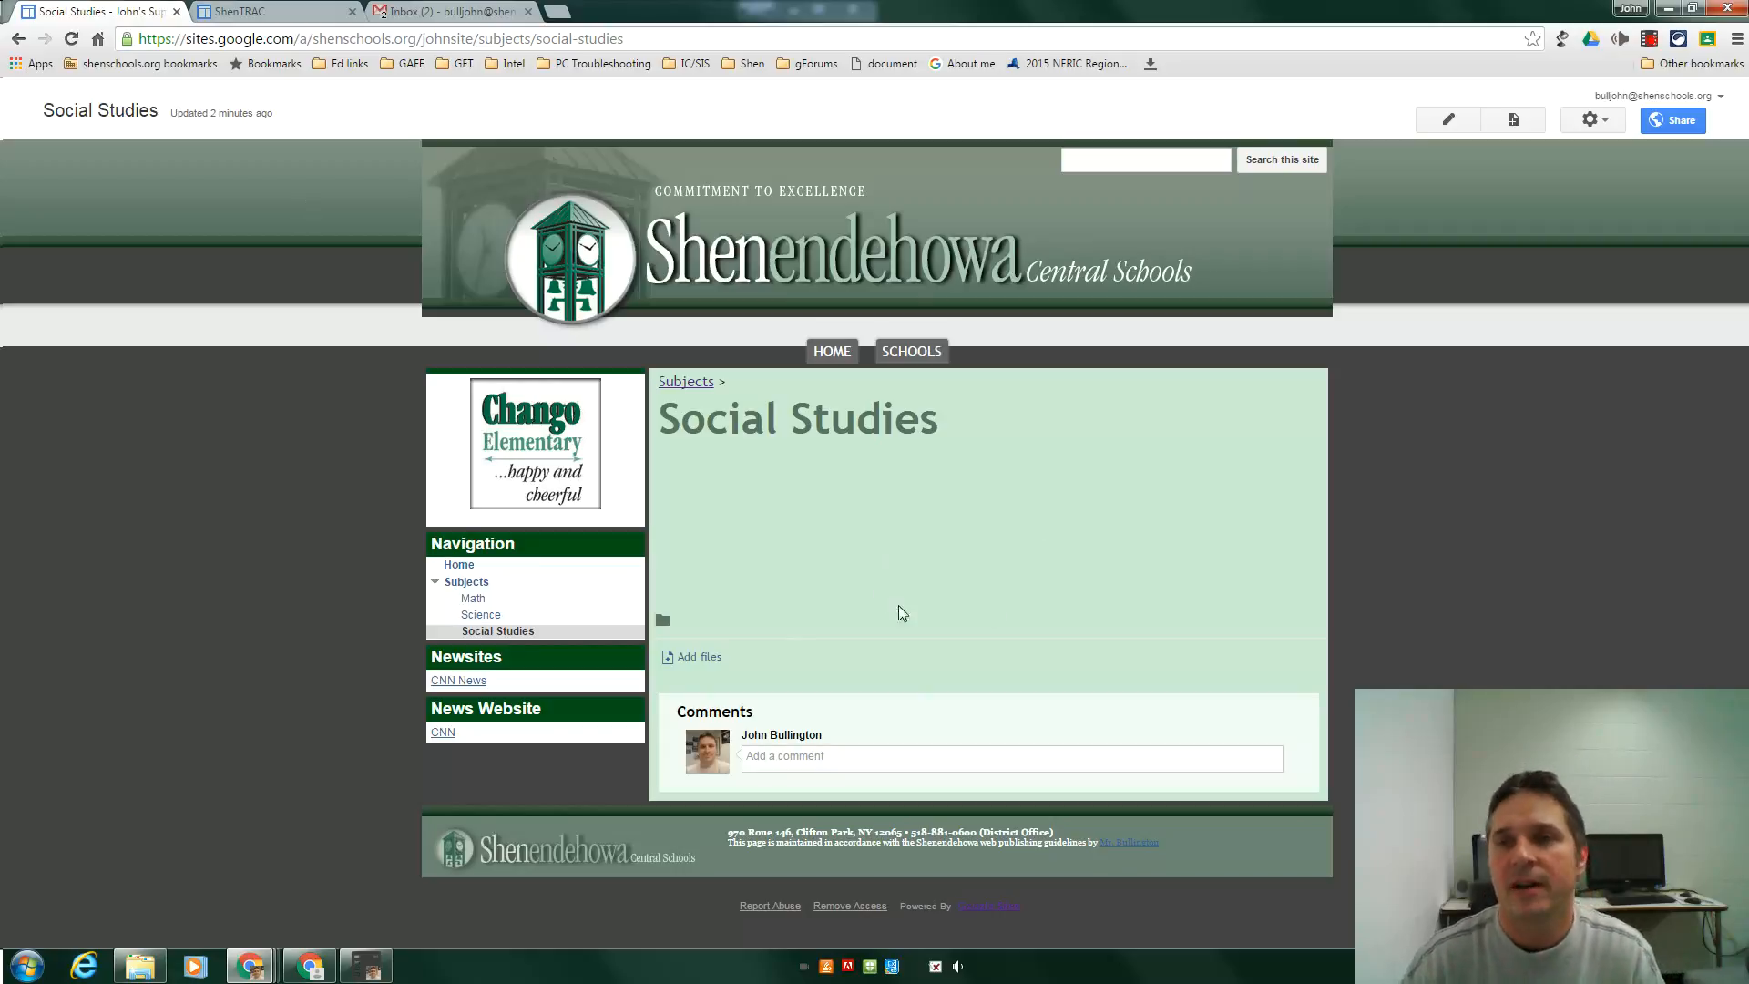
pyautogui.click(1649, 38)
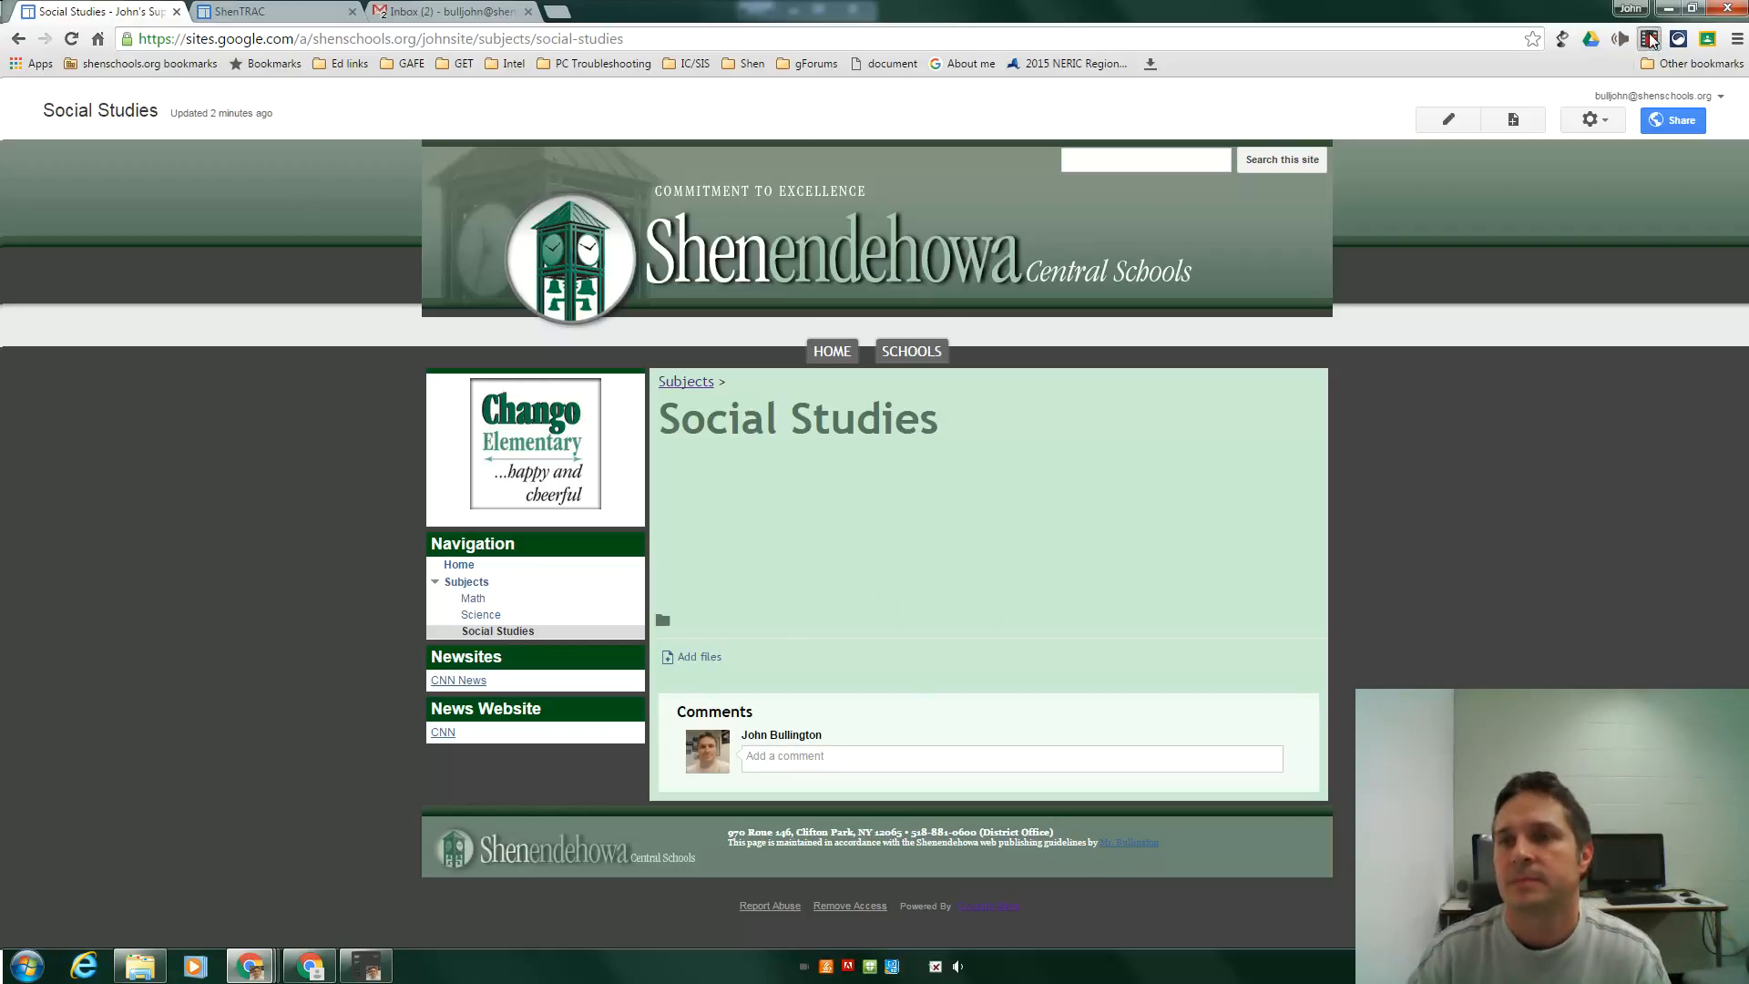